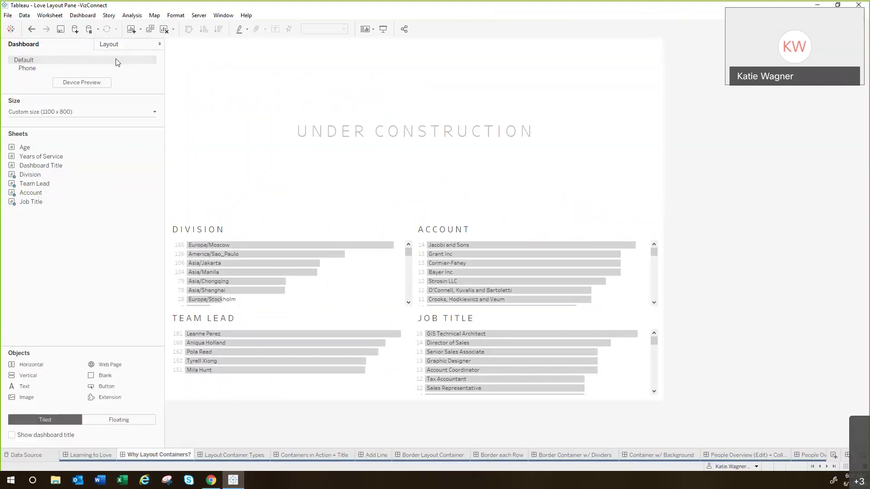
Mark the Dashboard and Layout pane headings on screen with a box and an arrow, and clear the markings
left_click_drag(2, 33, 181, 67)
mouse_move(241, 47)
left_mouse_down()
mouse_move(139, 37)
mouse_move(136, 47)
left_mouse_up()
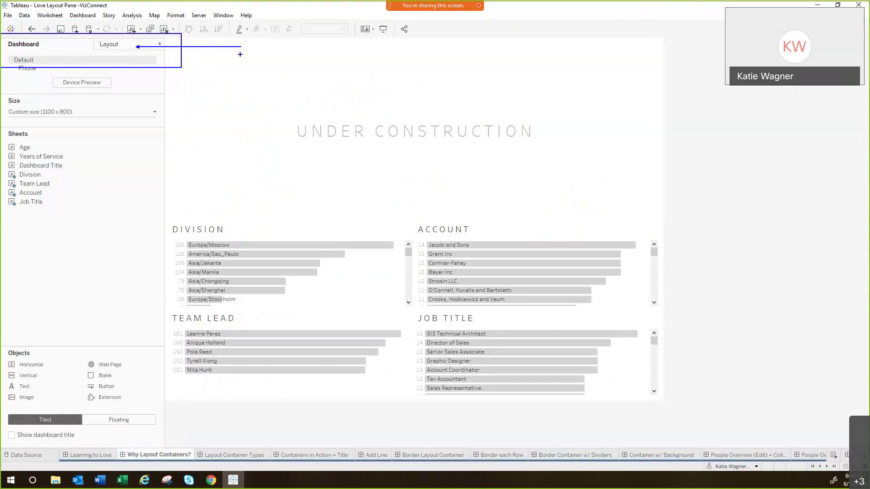
key("Escape")
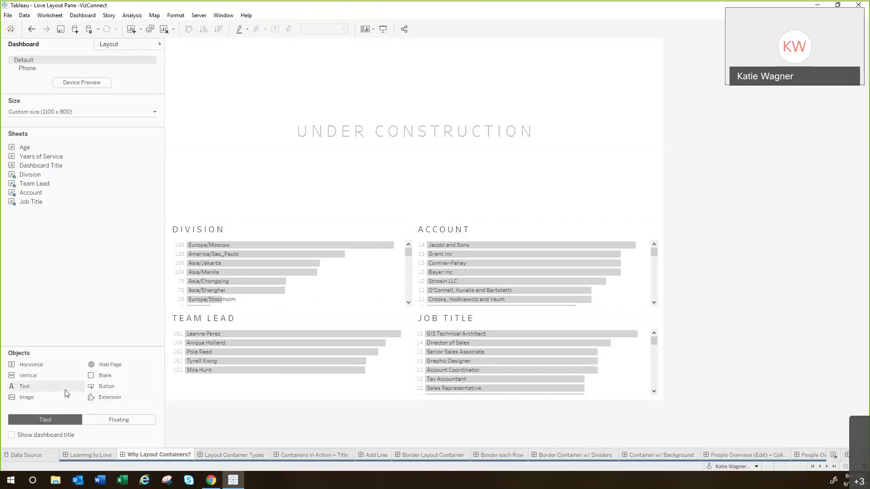
Point out the Tiled option with a box and the route from the Age sheet to the dashboard with an arrow, and clear the markings
left_click_drag(6, 408, 91, 433)
mouse_move(60, 154)
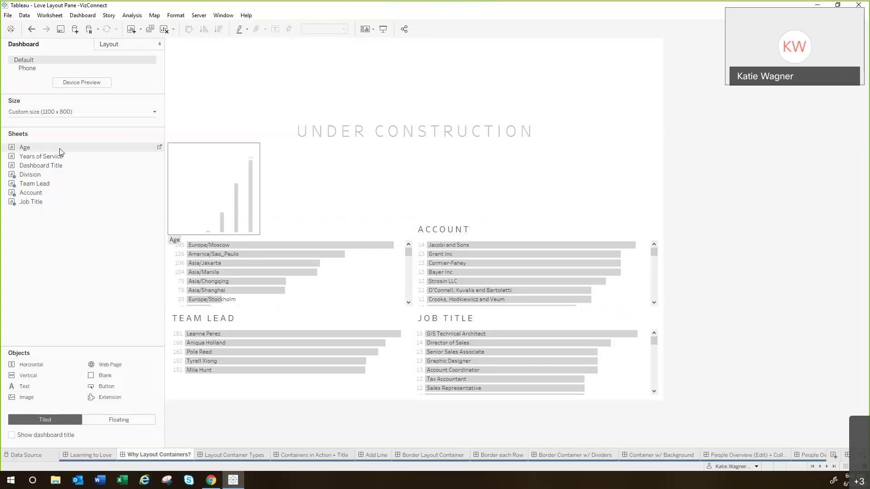
key("ctrl+2")
left_click_drag(93, 148, 294, 213)
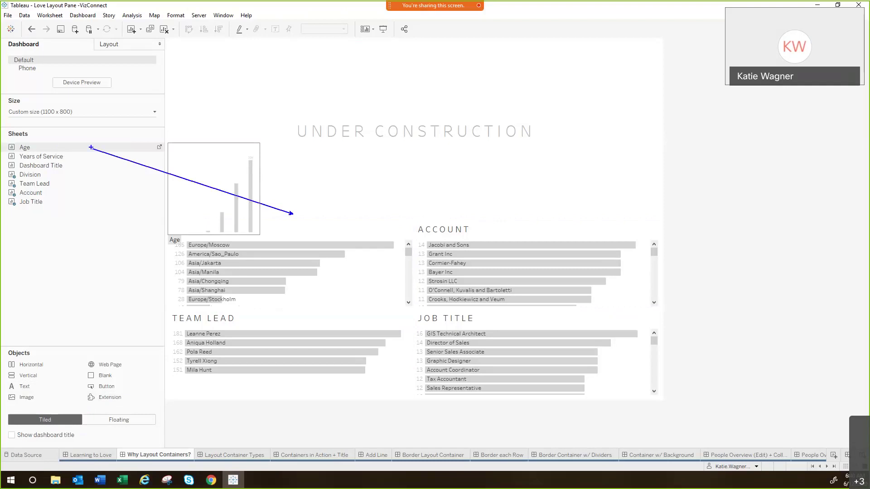
key("Escape")
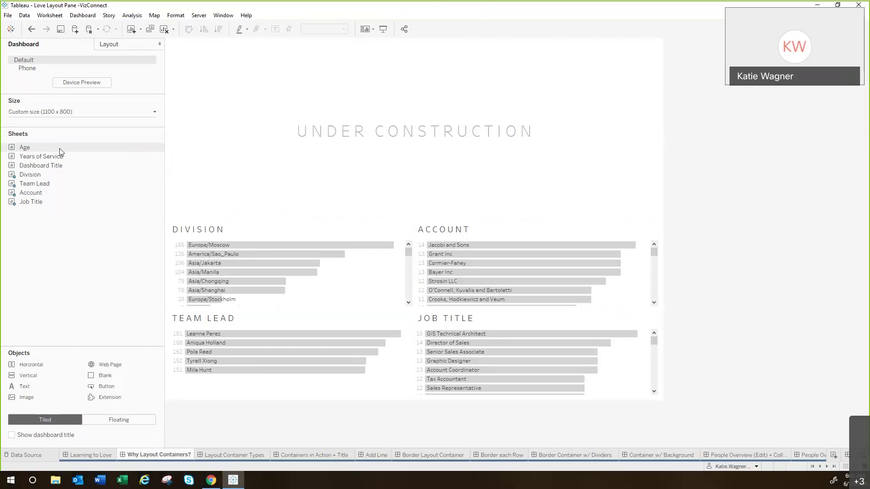
Add the Age sheet to the dashboard as a tiled view between the Division and Account charts, within the Division area
mouse_move(51, 148)
left_click(50, 147)
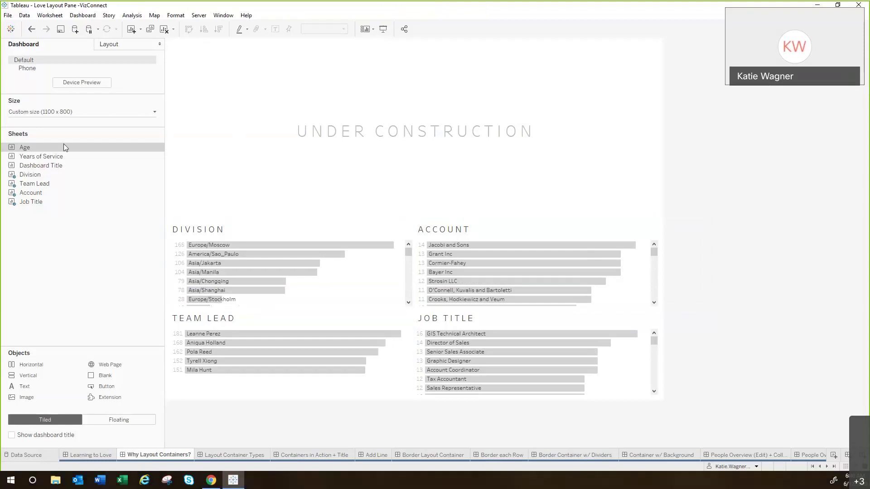
mouse_move(63, 148)
left_click_drag(64, 151, 270, 262)
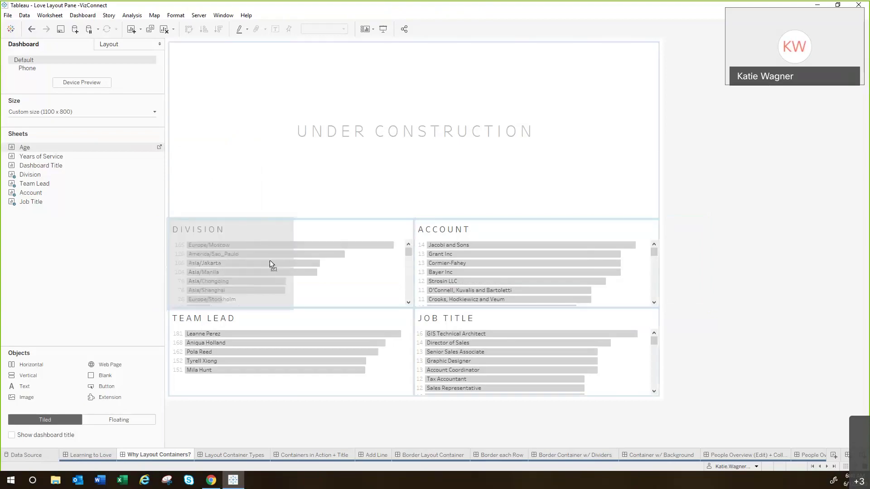
left_click_drag(270, 261, 325, 273)
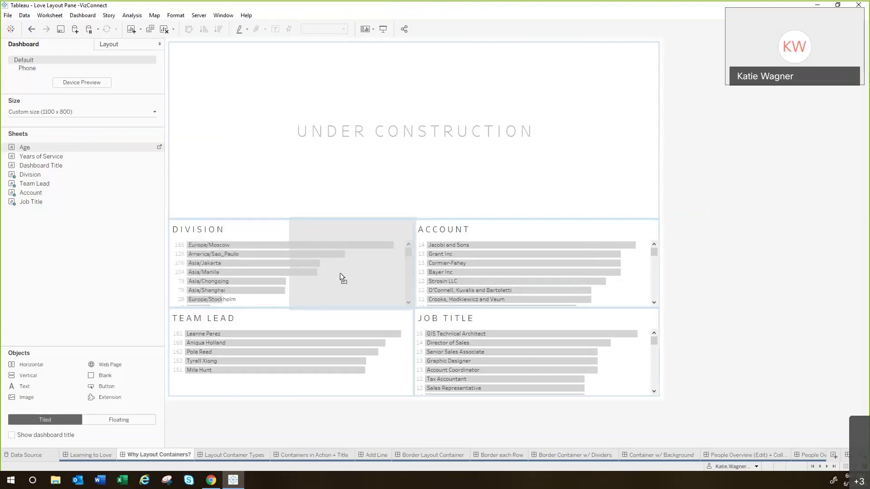
left_click_drag(349, 276, 431, 275)
left_click_drag(494, 268, 410, 271)
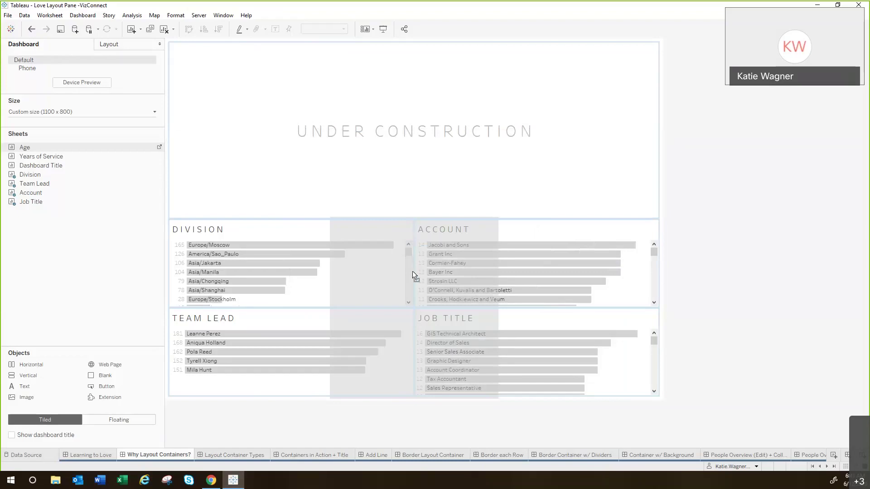
left_click_drag(413, 271, 393, 273)
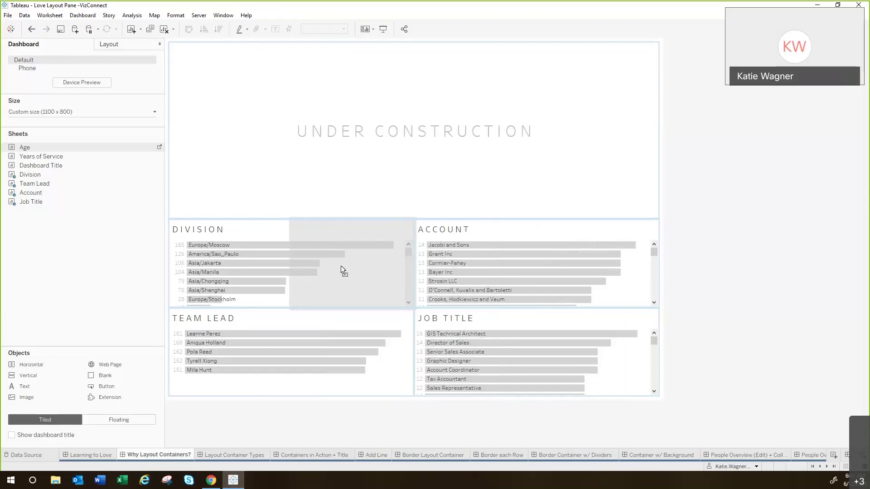
left_click_drag(341, 267, 341, 267)
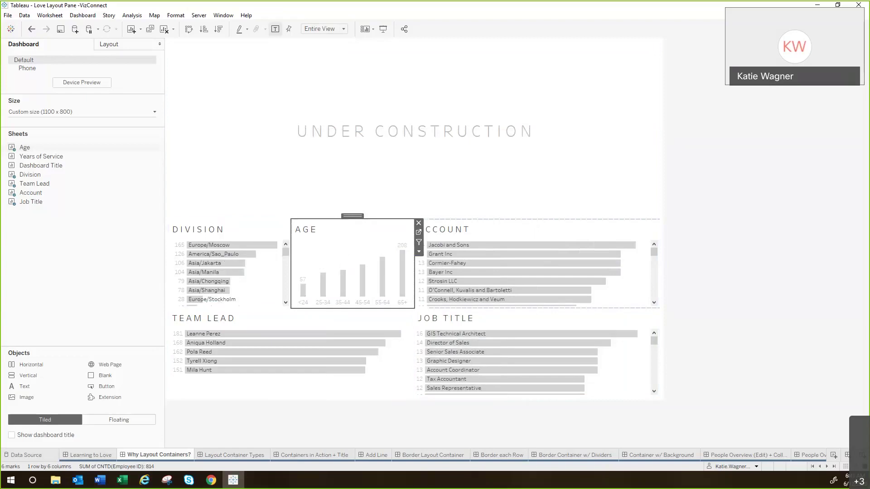
Mark the Horizontal and Vertical objects on screen and open the Layout Container Types dashboard
left_click_drag(3, 347, 68, 384)
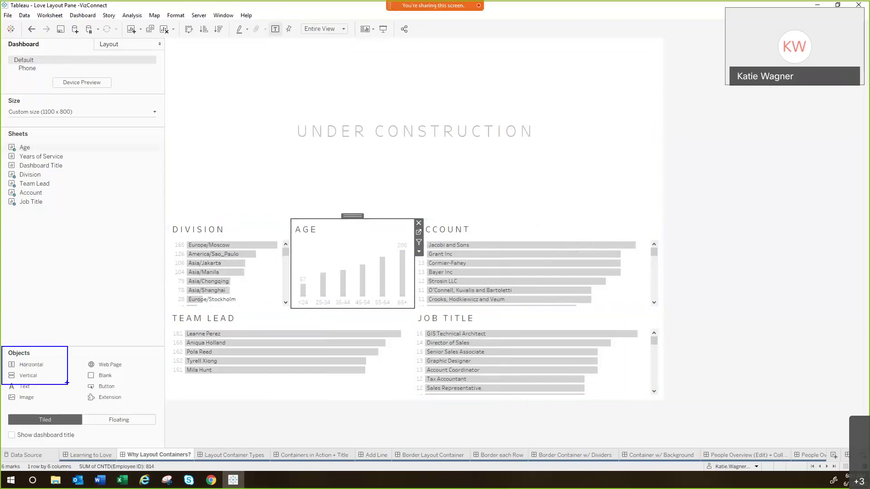
left_click_drag(46, 274, 47, 344)
left_click(236, 454)
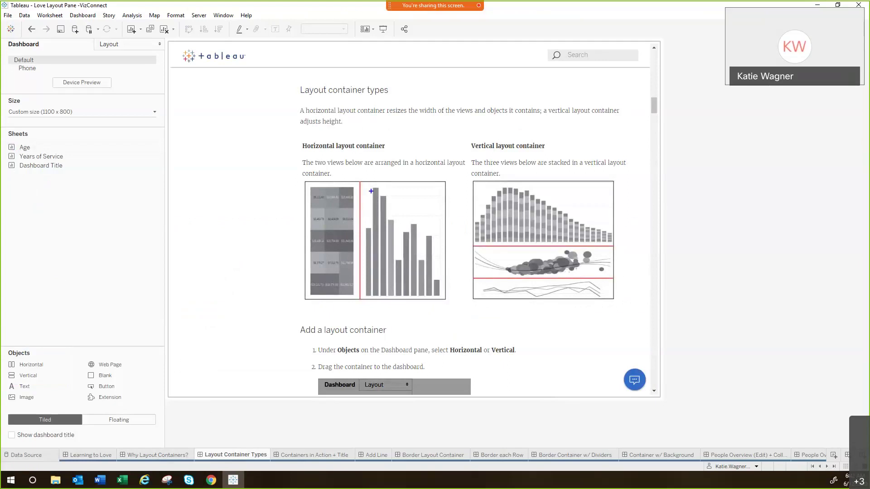
Annotate the horizontal layout container example with a two-headed horizontal arrow and the label "WIDTH"
left_click_drag(364, 188, 440, 191)
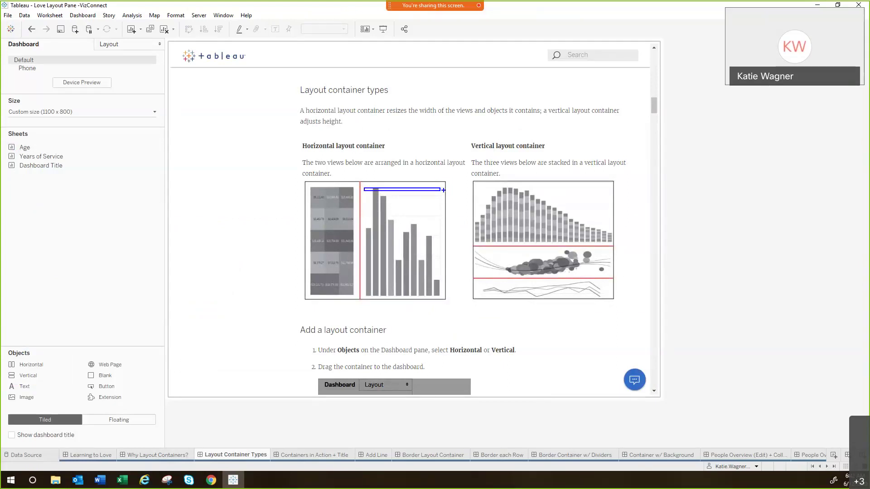
left_click_drag(438, 182, 437, 195)
mouse_move(369, 179)
left_mouse_down()
mouse_move(358, 189)
mouse_move(369, 196)
left_mouse_up()
left_click_drag(343, 302, 343, 320)
type("WIDTH")
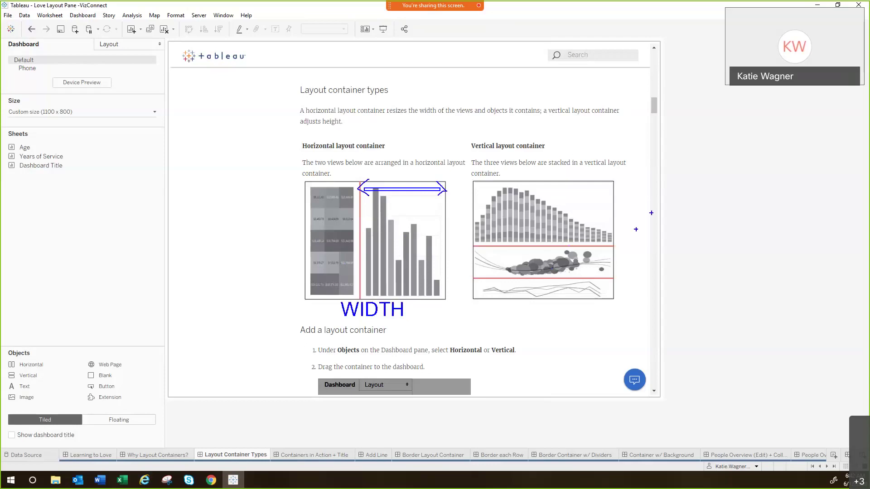
Annotate the vertical layout container example with a two-headed vertical arrow and the label "HEIGHT"
left_click_drag(624, 183, 624, 302)
mouse_move(614, 187)
left_mouse_down()
mouse_move(623, 170)
mouse_move(635, 186)
left_mouse_up()
left_click_drag(614, 293, 634, 293)
left_click(543, 319)
type("HEIGHT")
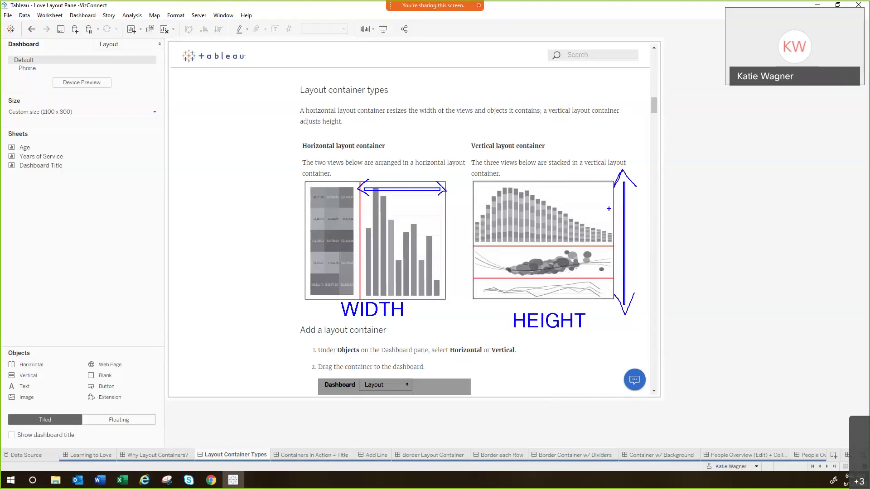
left_click_drag(604, 187, 603, 241)
On the Containers in Action + Title dashboard, add a horizontal container between the UNDER CONSTRUCTION text and the charts
left_click(314, 455)
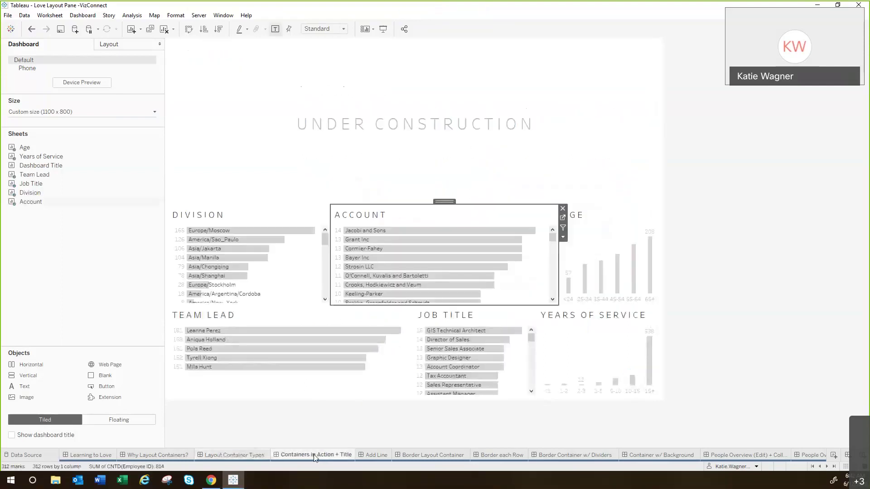
left_click(716, 245)
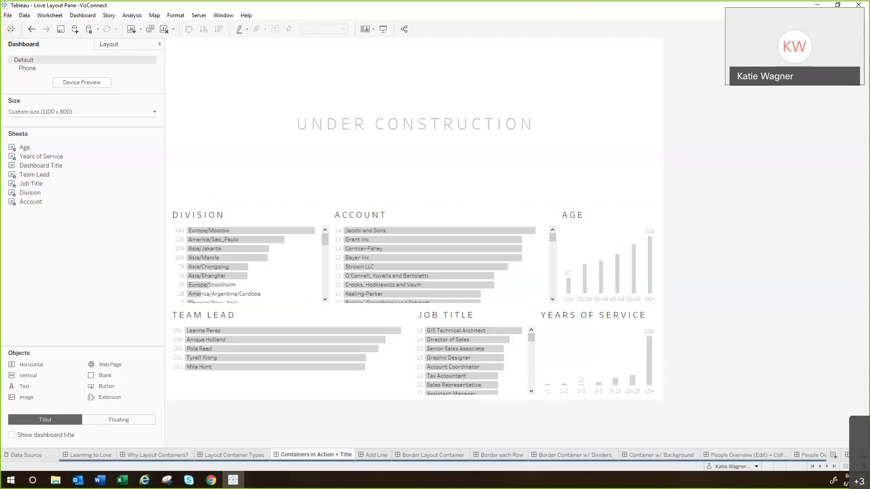
left_click_drag(270, 149, 29, 369)
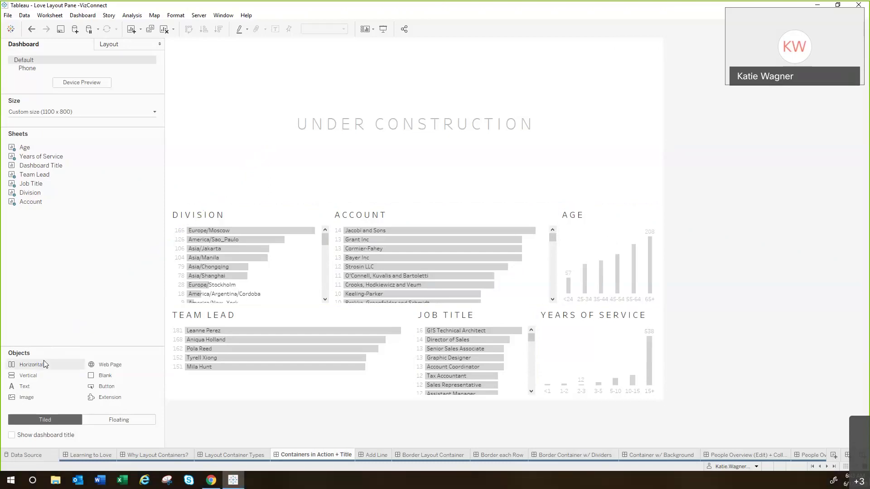
left_click_drag(42, 366, 396, 153)
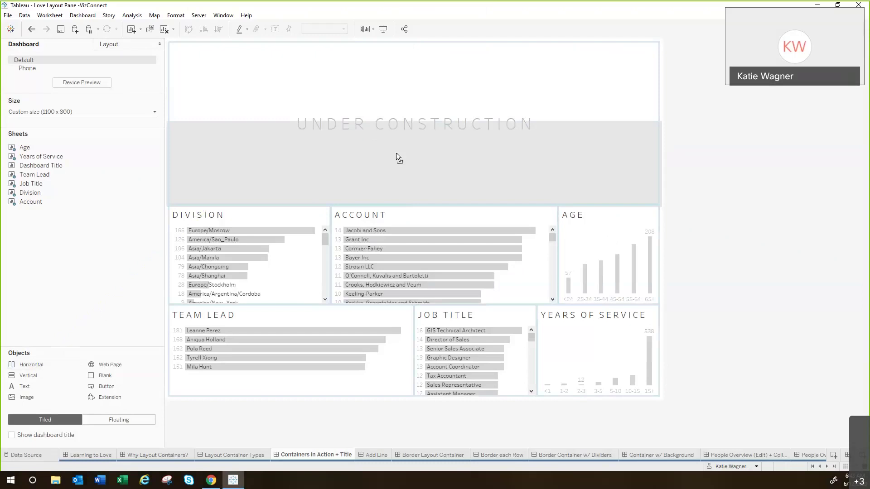
left_click_drag(396, 154, 396, 153)
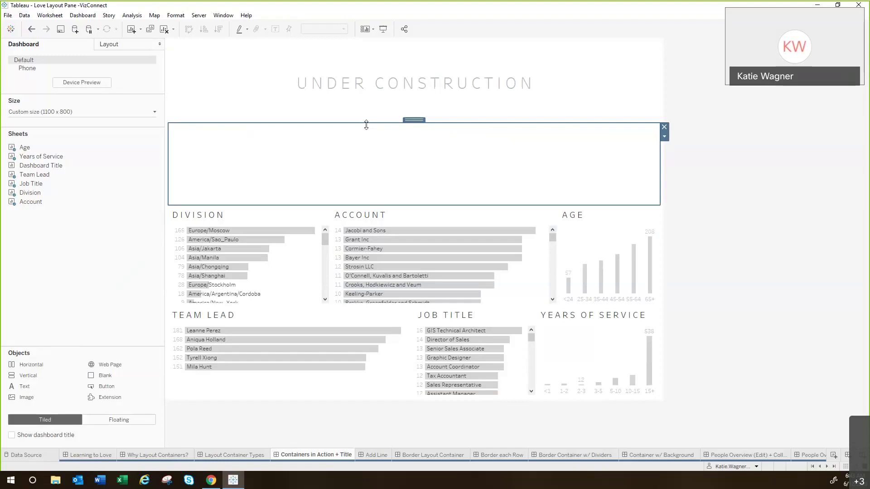
Adjust the empty horizontal container's height by its upper edge, shrinking it to a narrow strip above the Division and Account charts
mouse_move(366, 123)
left_mouse_down()
mouse_move(372, 78)
mouse_move(371, 117)
left_mouse_up()
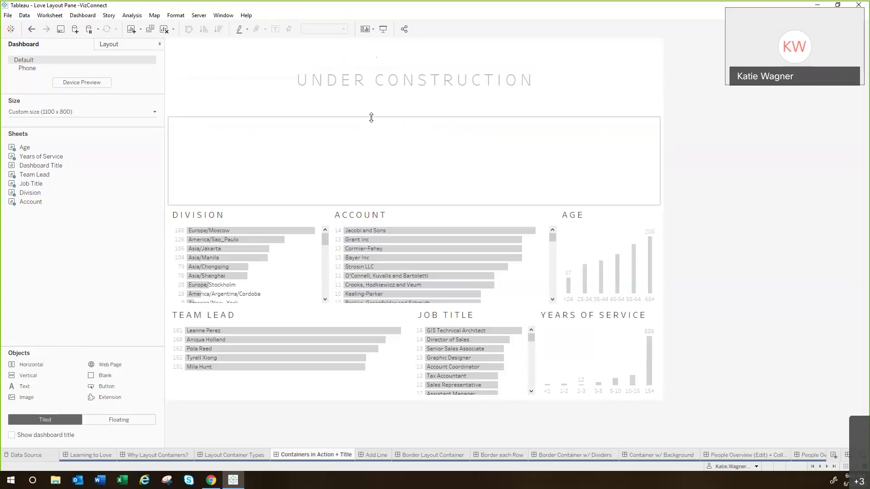
left_click_drag(371, 118, 375, 171)
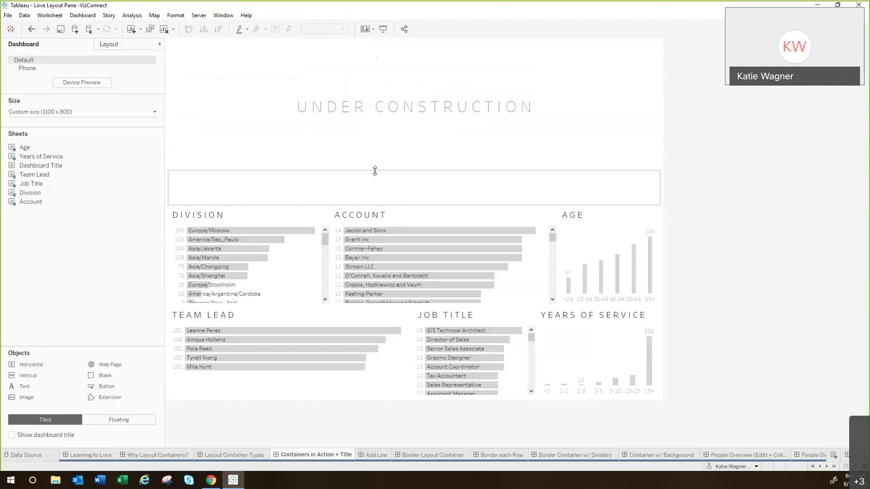
left_click(365, 191)
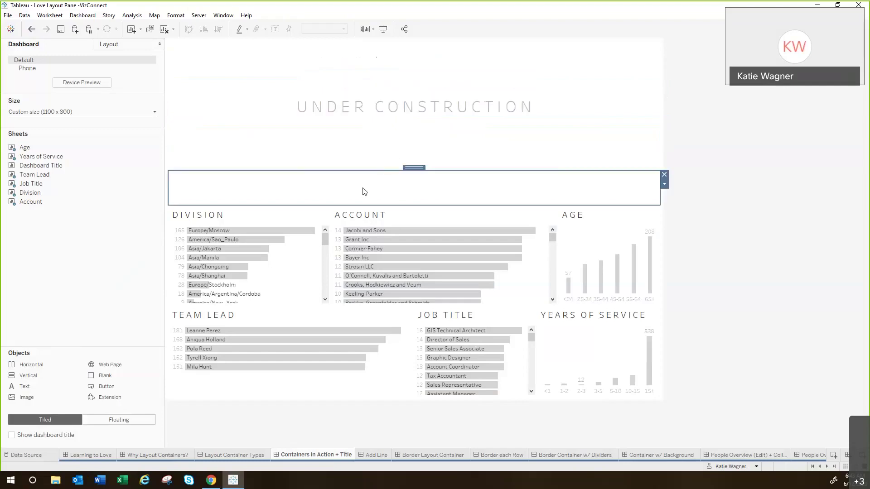
left_click_drag(362, 171, 364, 184)
left_click(389, 216)
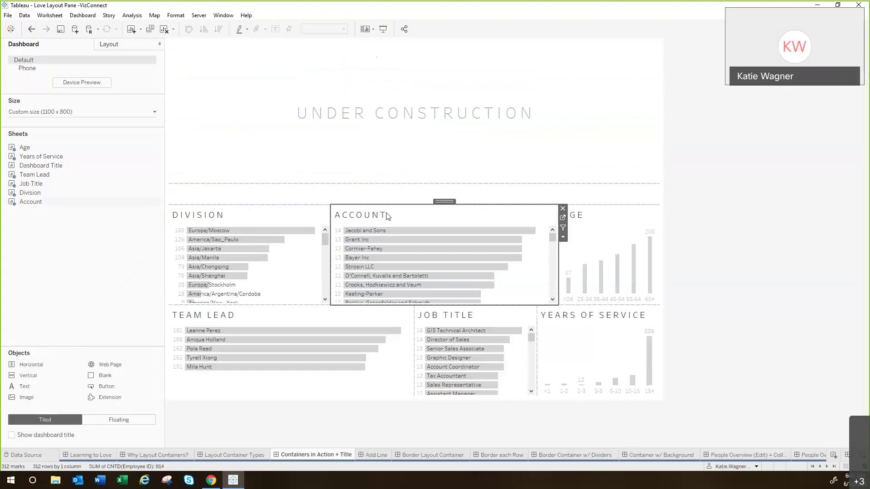
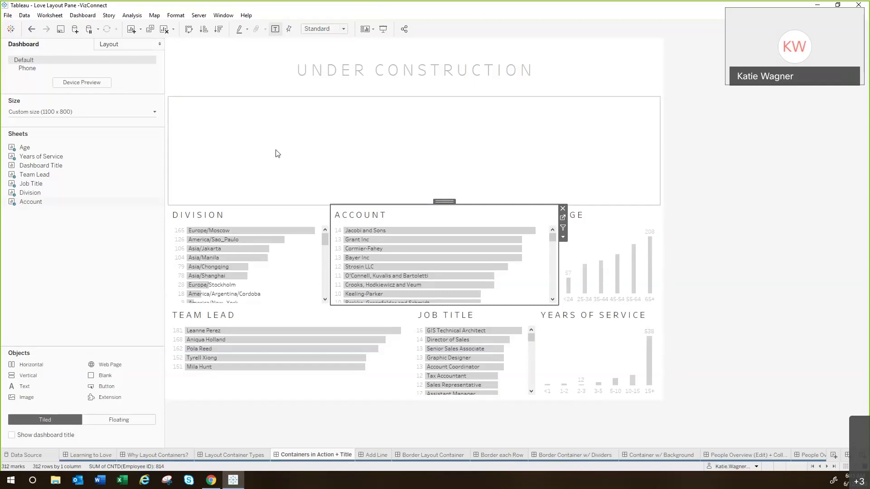
Place a Blank object inside the empty horizontal container and select the container that holds it
left_click_drag(189, 225, 239, 158)
left_click_drag(189, 225, 95, 375)
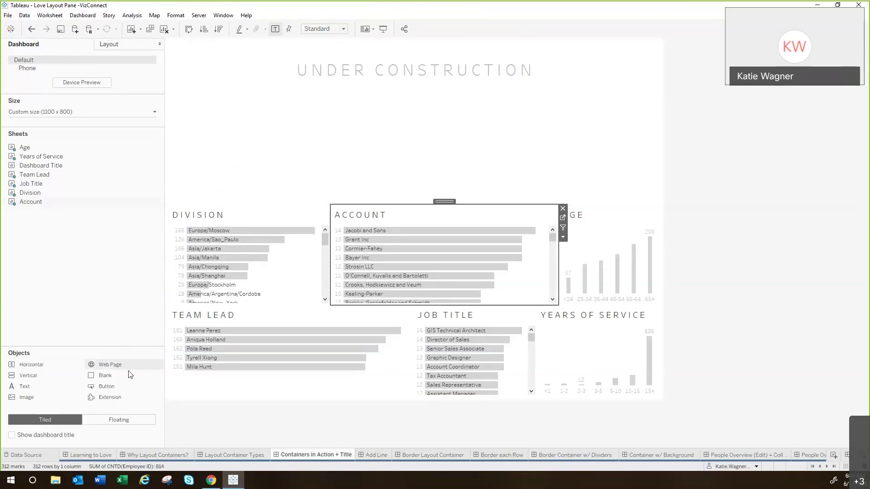
left_click_drag(123, 375, 311, 164)
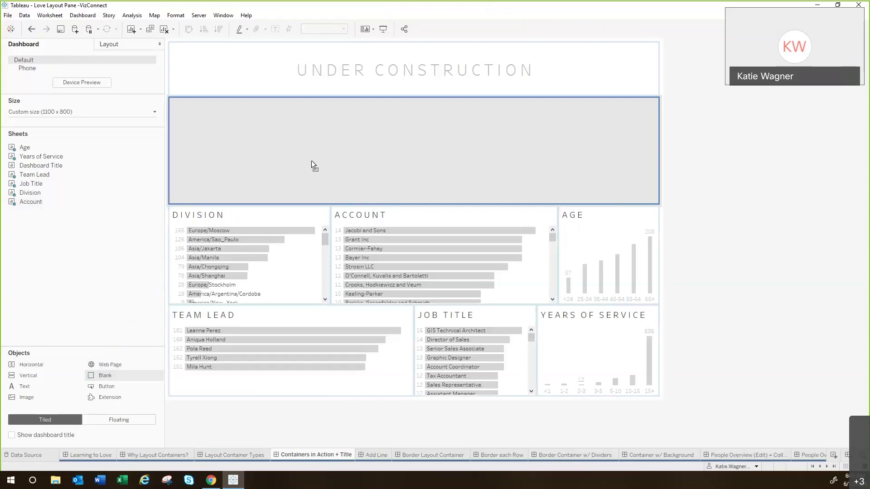
left_click_drag(311, 161, 311, 161)
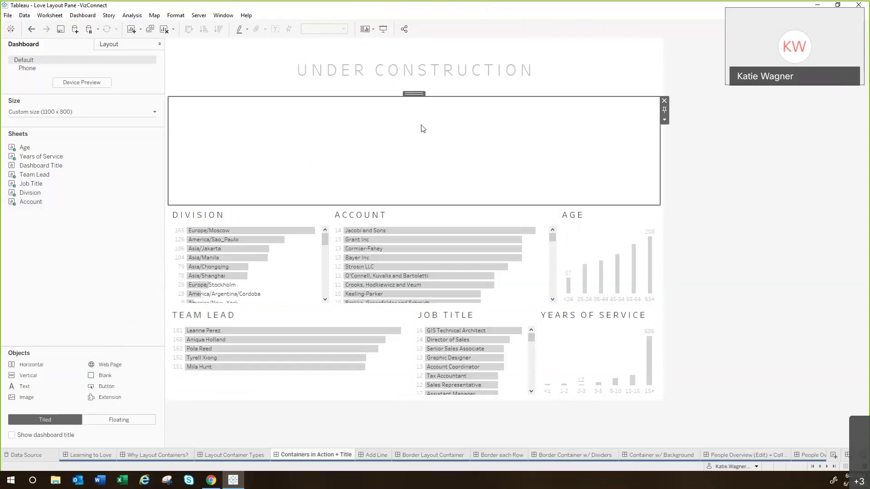
left_click(415, 101)
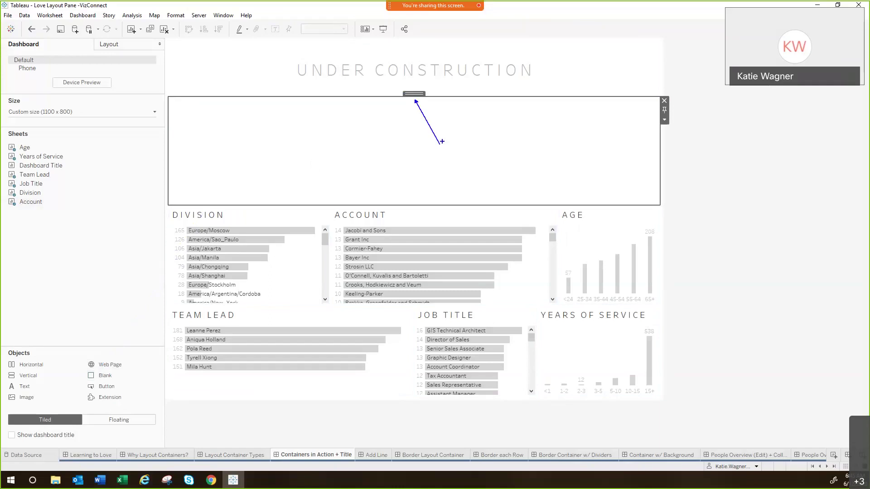
left_click_drag(409, 95, 410, 93)
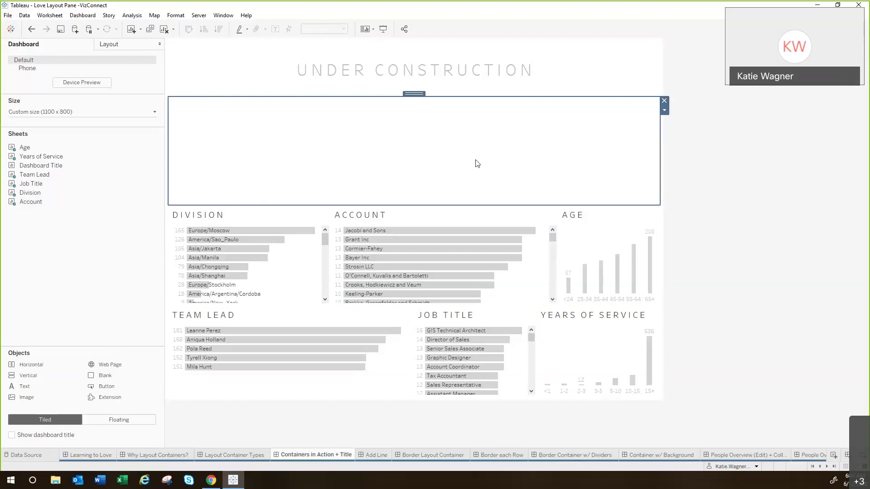
Move the Account chart into the horizontal container, to the right of the Blank object
left_click(435, 217)
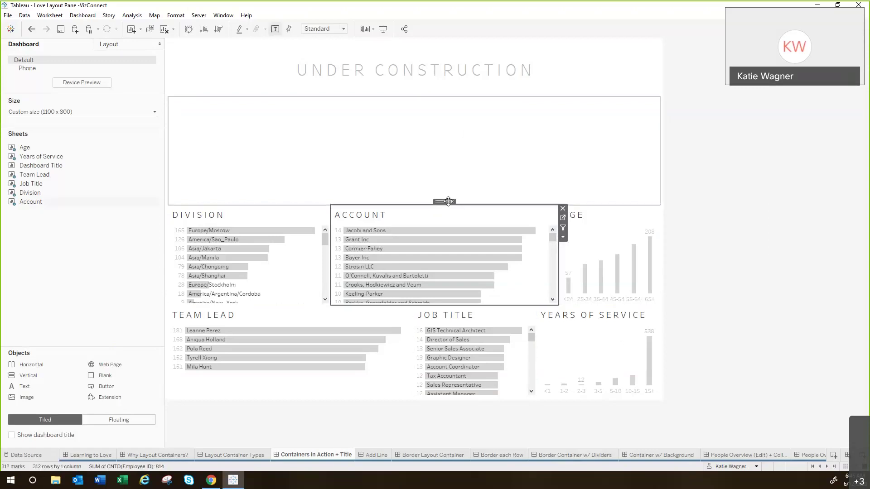
left_click_drag(447, 201, 406, 181)
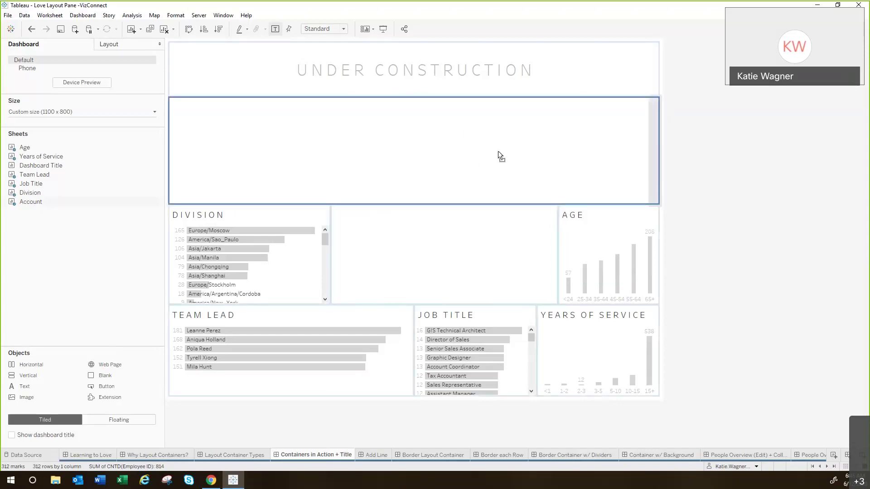
left_click_drag(500, 151, 601, 142)
left_click_drag(601, 142, 601, 142)
Move the Division chart into the horizontal container, to the left of the Blank object
left_click(313, 241)
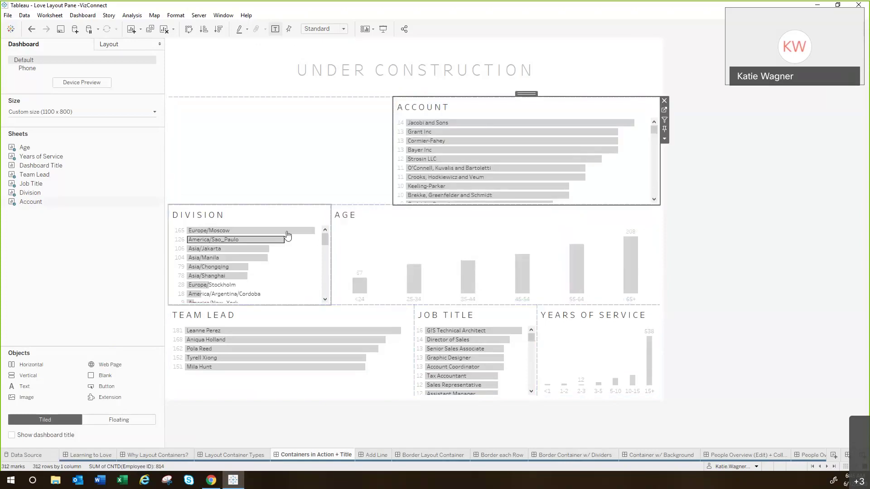
left_click_drag(256, 200, 251, 179)
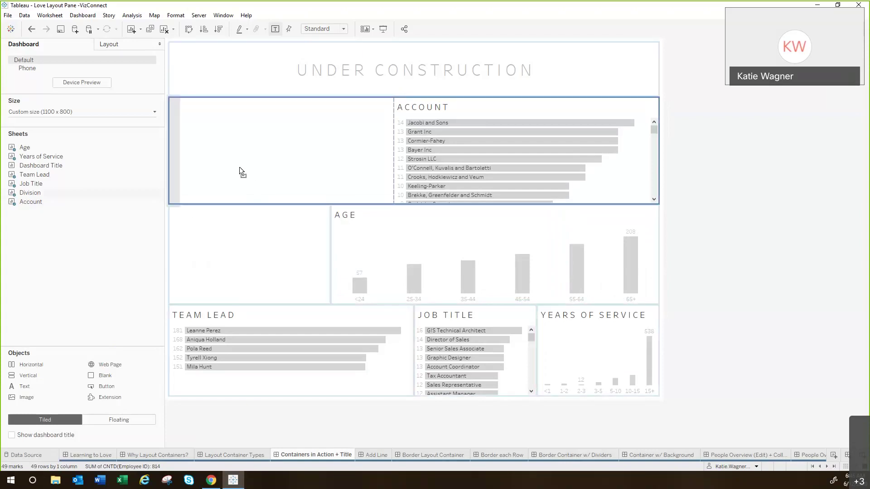
left_click_drag(239, 167, 386, 152)
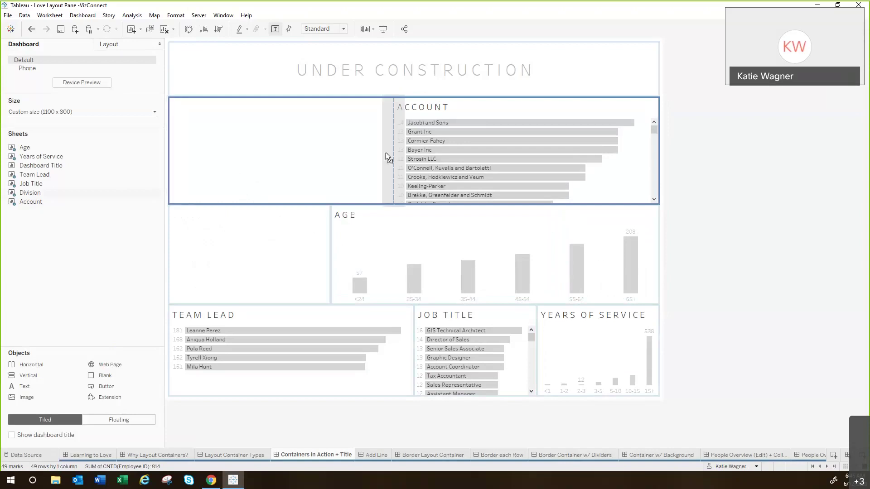
left_click_drag(385, 152, 252, 158)
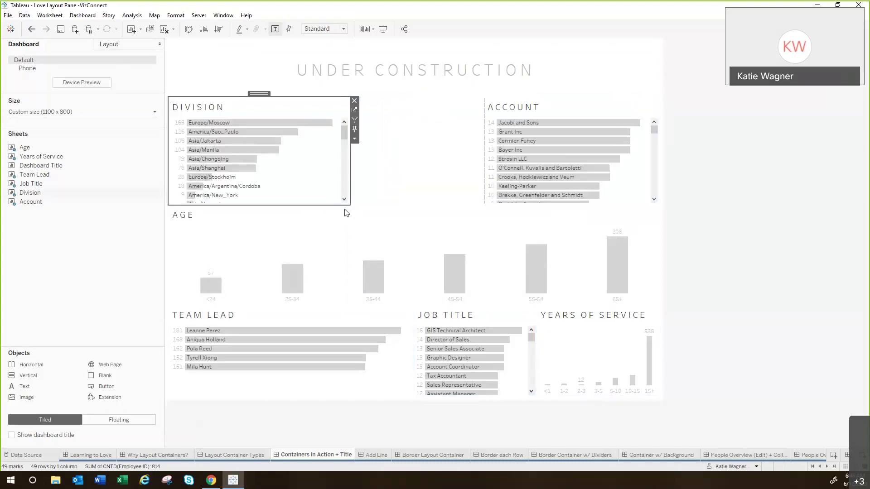
Move the Age chart into the horizontal container, between the Division chart and the Blank object
left_click(381, 225)
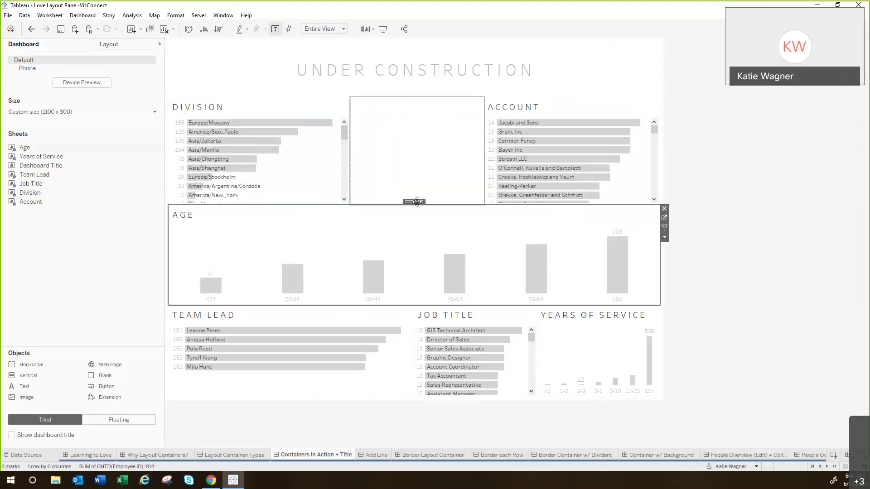
left_click(410, 165)
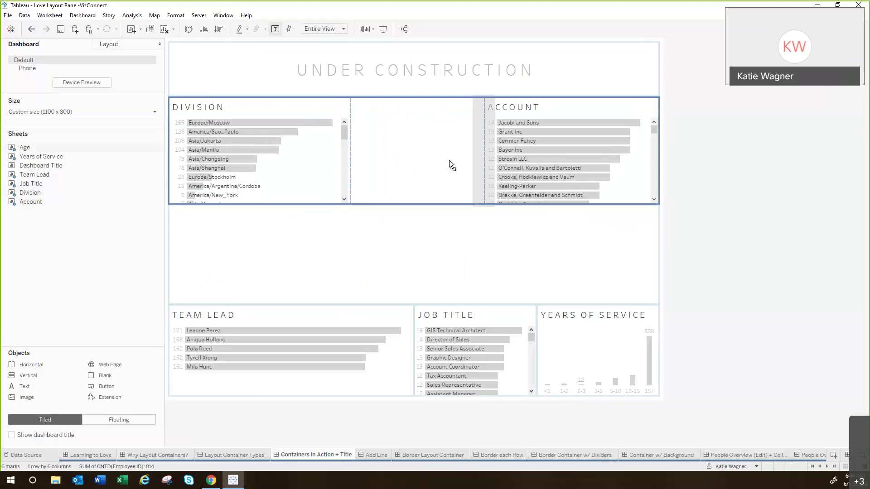
left_click_drag(407, 159, 407, 159)
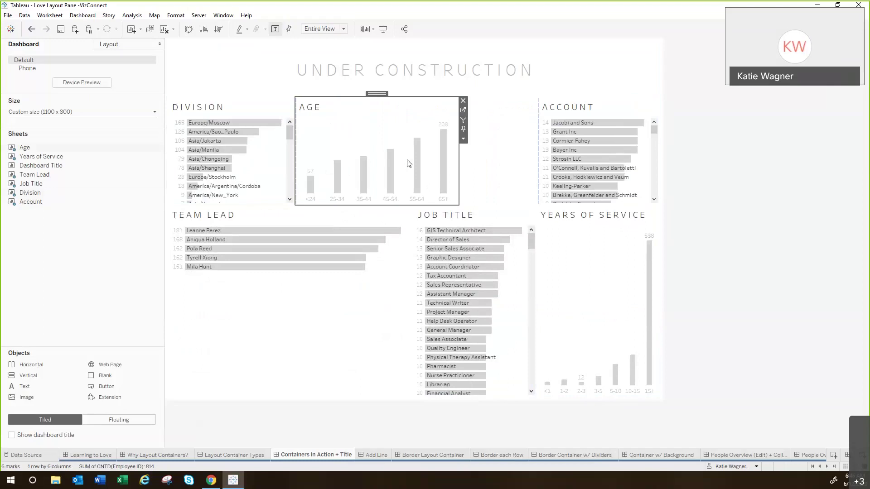
Distribute the contents of the horizontal container with Division, Age and Account evenly, and remove its Blank object
left_click(515, 122)
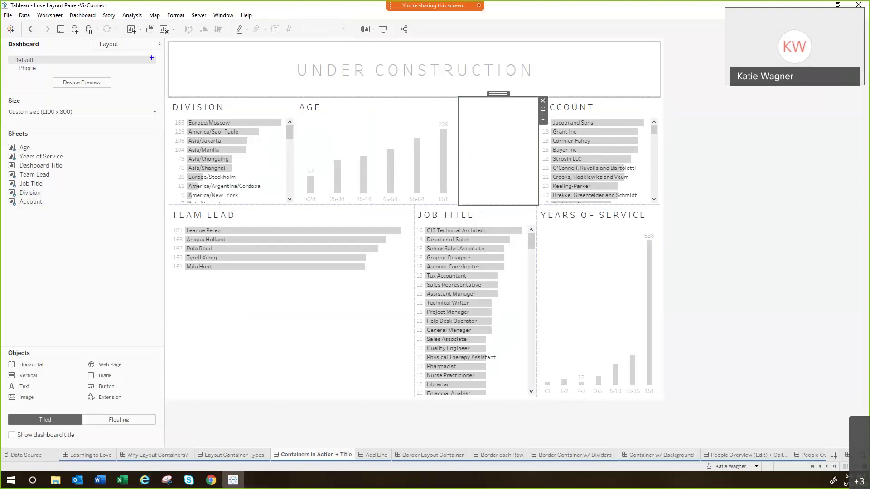
mouse_move(198, 56)
left_mouse_down()
mouse_move(496, 71)
mouse_move(672, 66)
left_mouse_up()
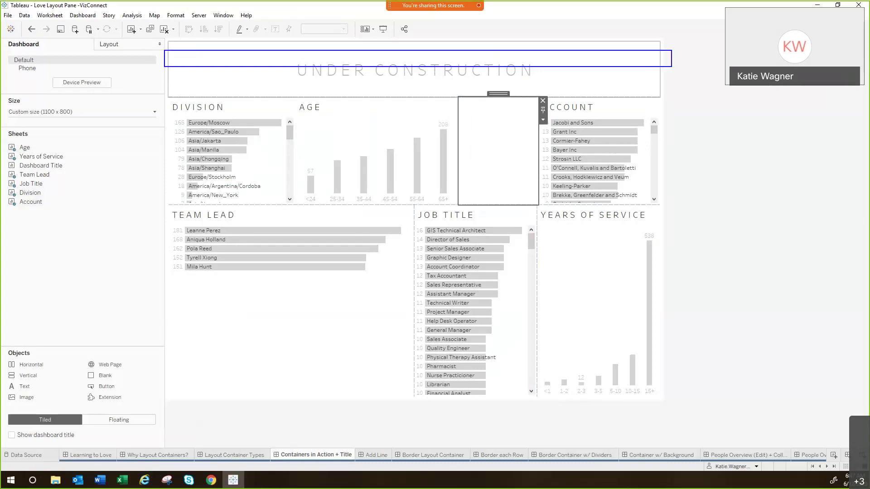
key("Escape")
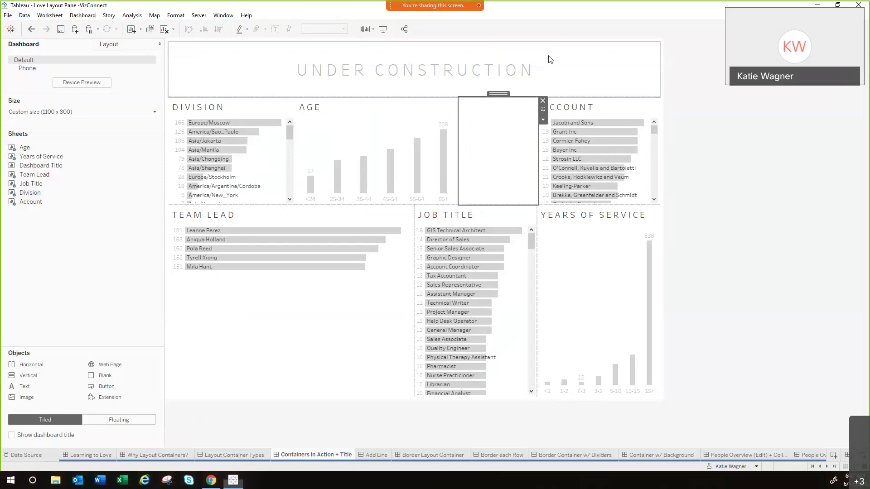
double_click(499, 95)
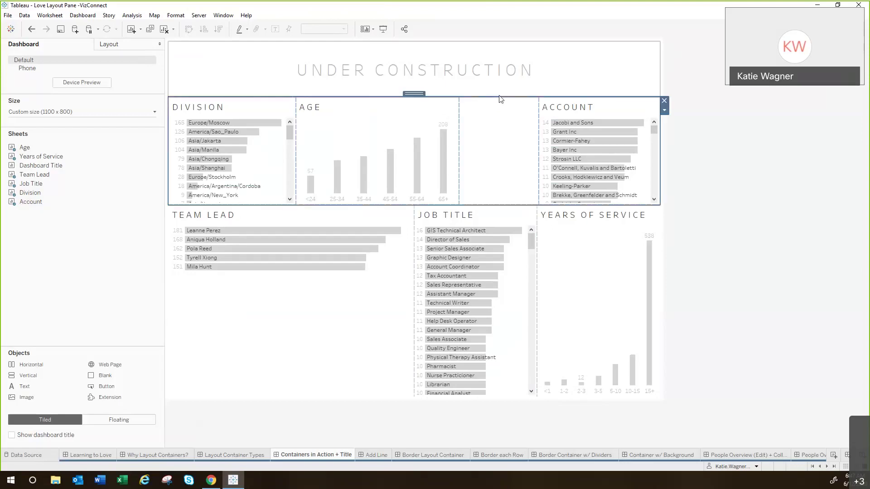
left_click(665, 111)
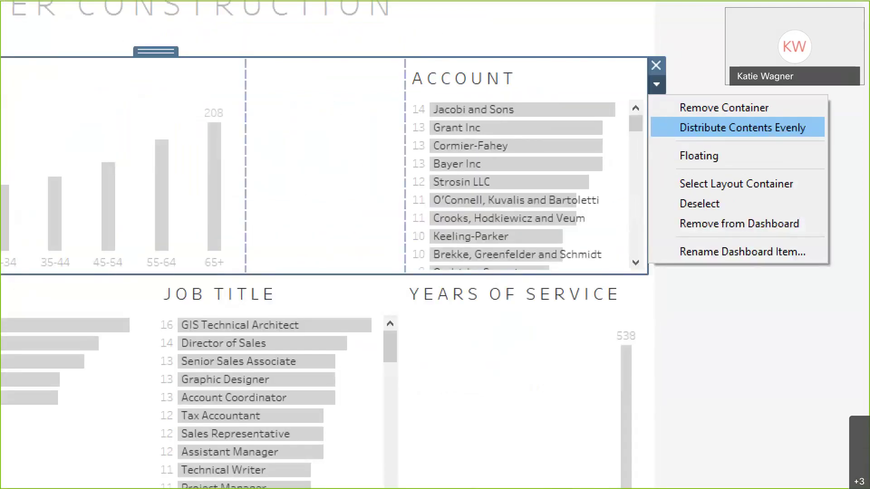
key("Escape")
left_click(665, 111)
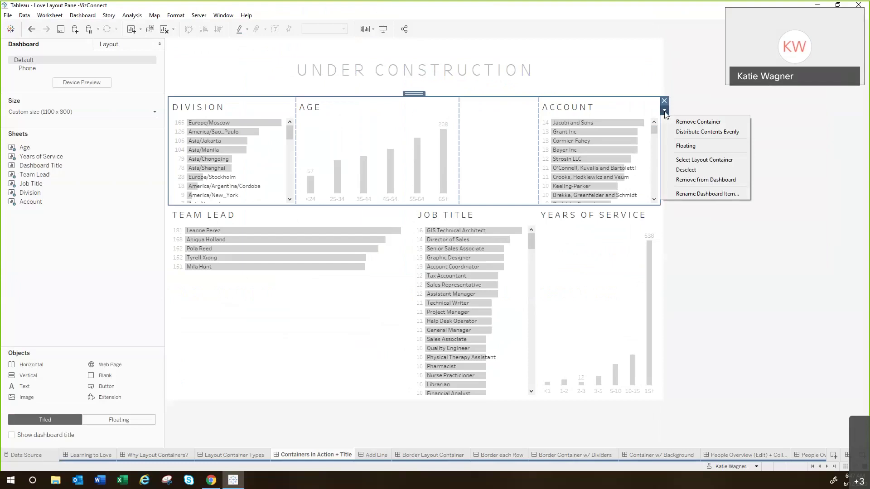
left_click(695, 132)
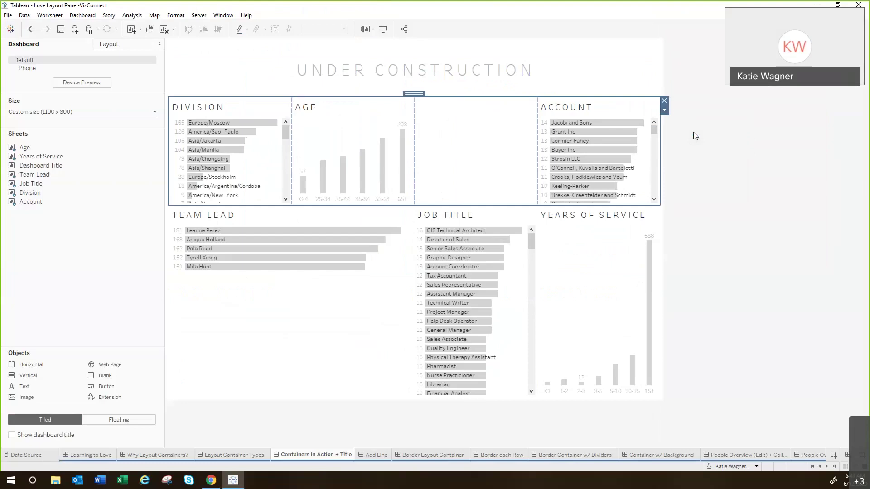
left_click(479, 151)
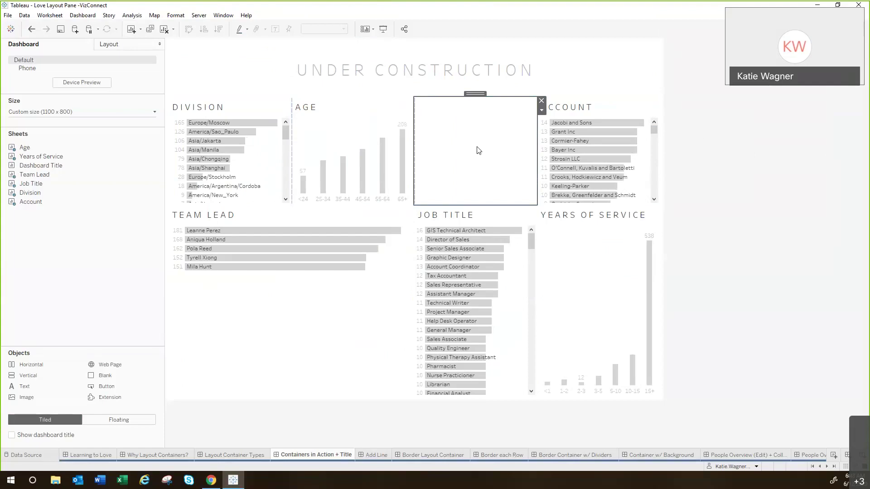
left_click(542, 101)
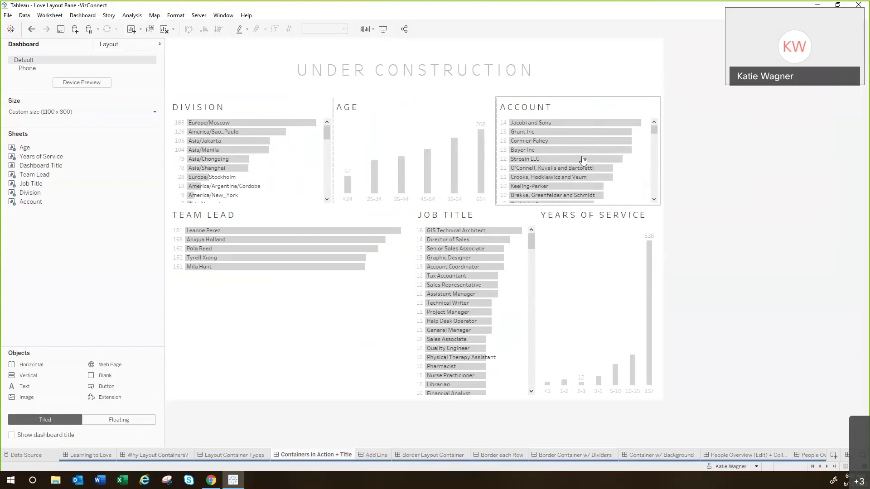
Lower the upper edge of the Division, Age and Account container to enlarge the title area, and extend its lower edge downward
left_click(403, 105)
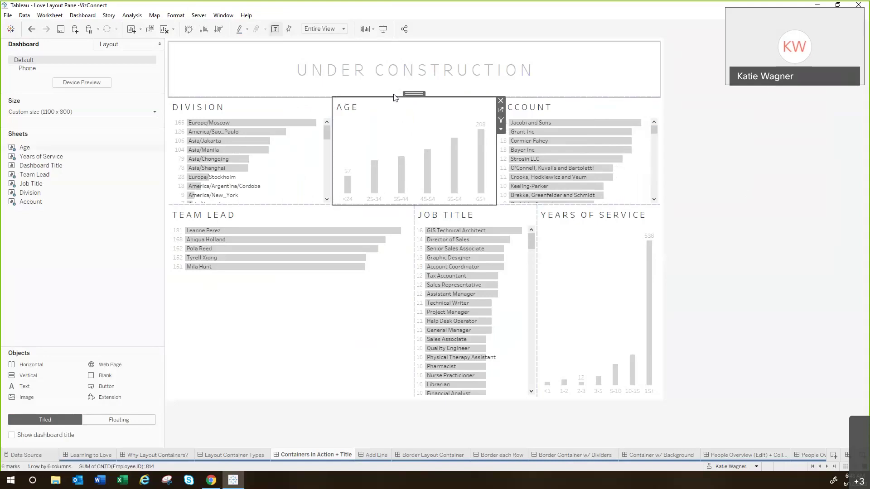
left_click_drag(395, 96, 391, 143)
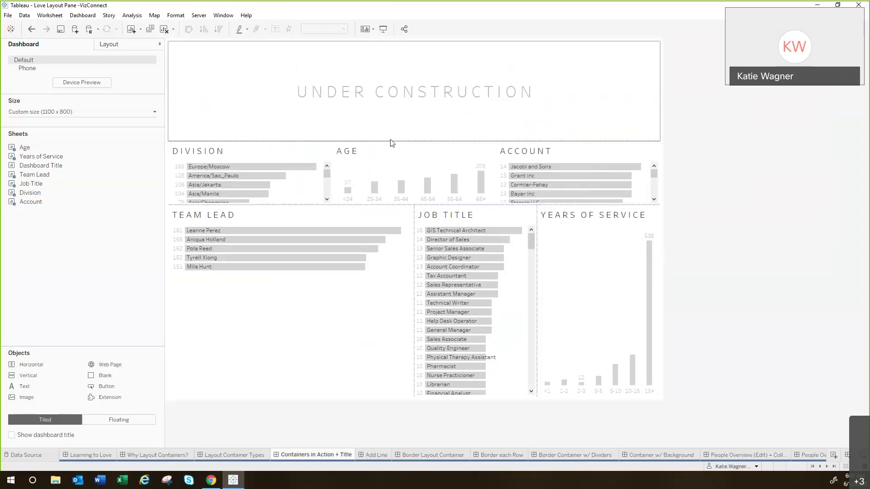
left_click(370, 215)
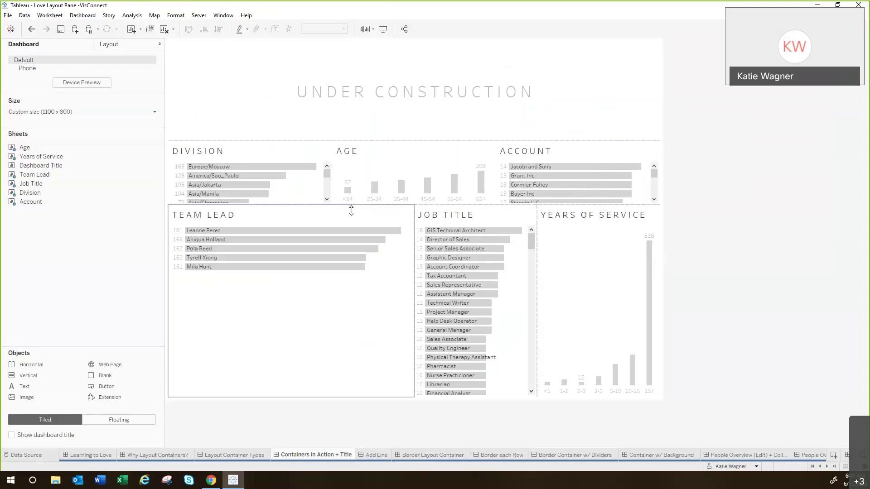
left_click(322, 218)
left_click_drag(307, 205, 299, 262)
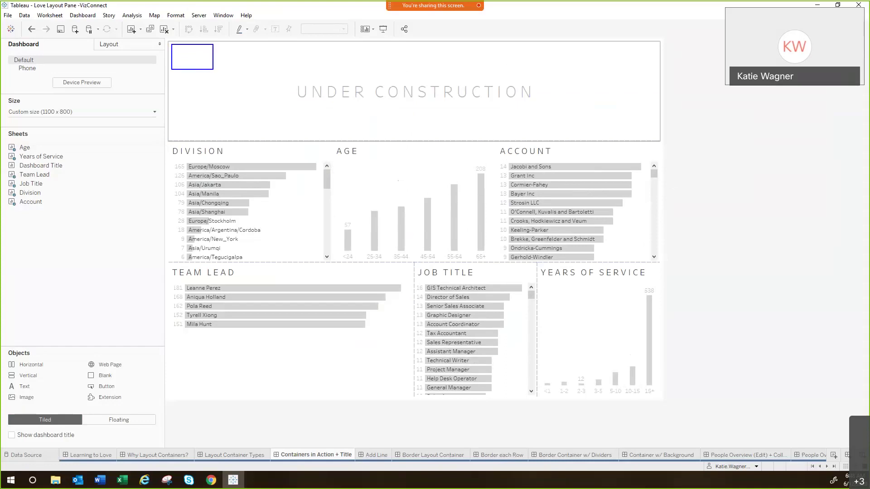
type("TITLE")
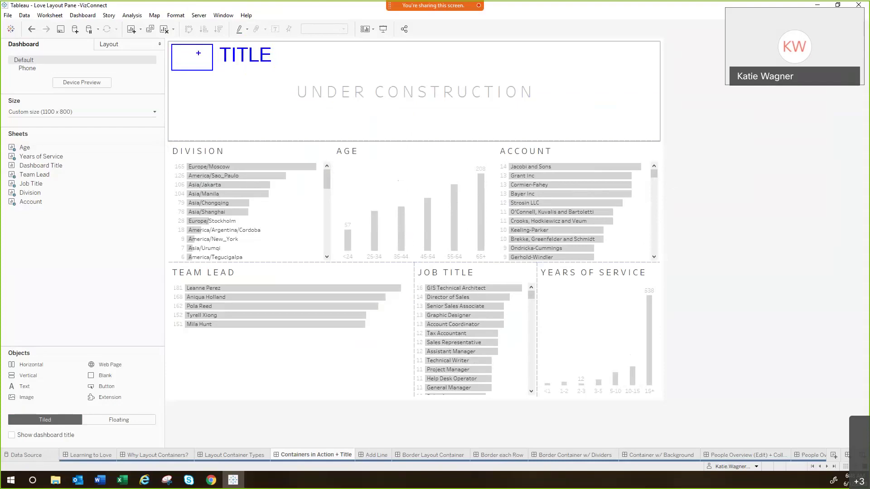
key("Escape")
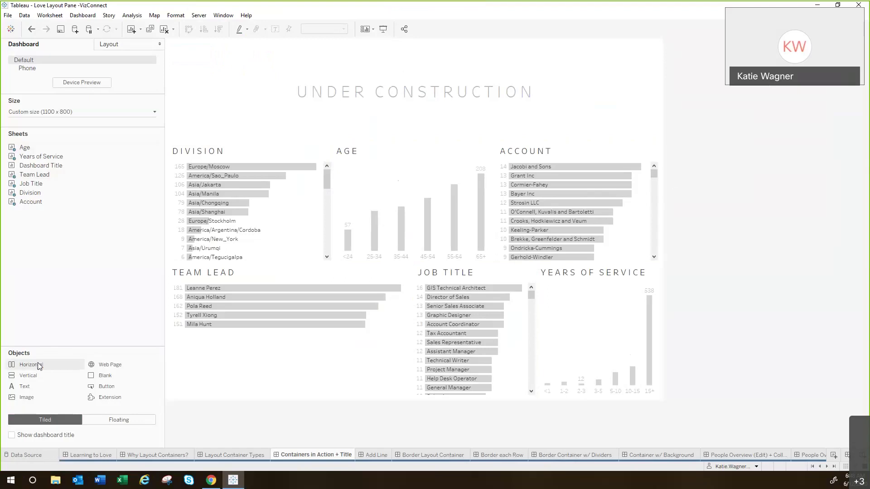
Add a horizontal container across the dashboard above the UNDER CONSTRUCTION text and place a Blank object inside it
left_click_drag(37, 362, 234, 42)
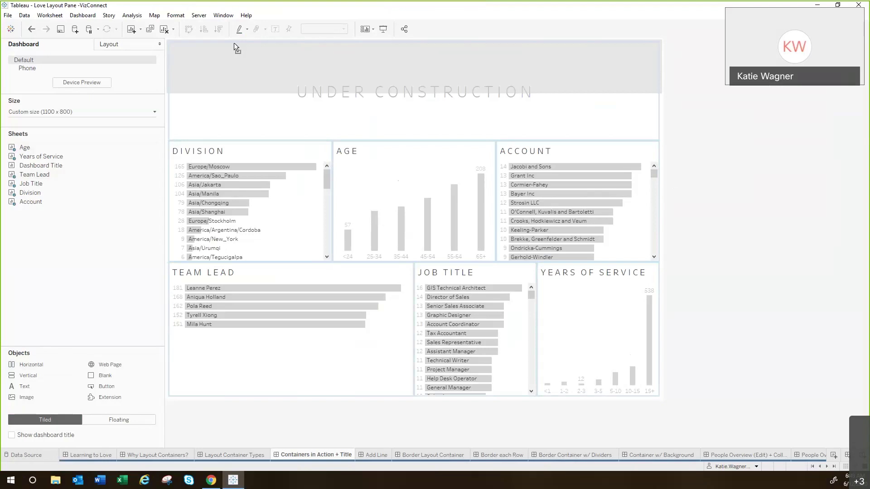
left_click_drag(234, 44, 234, 45)
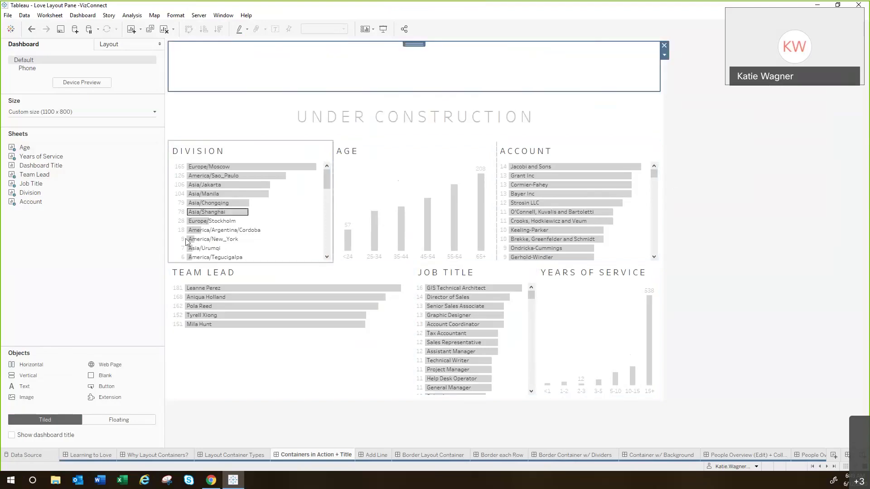
left_click_drag(106, 381, 241, 62)
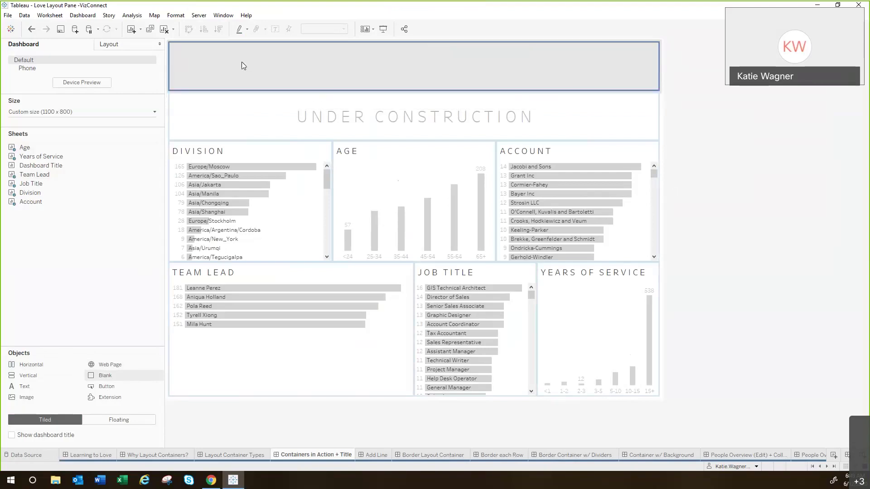
left_click_drag(242, 62, 242, 62)
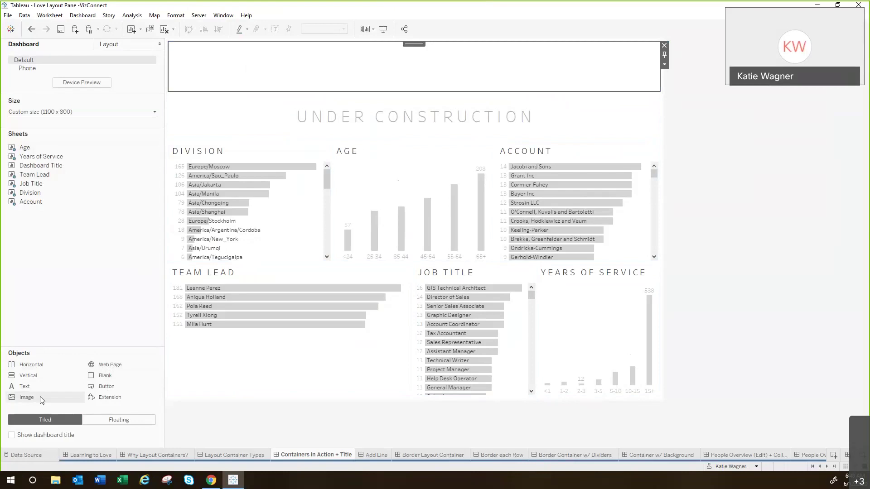
Insert an Image object to the left of the Blank in the new container, using the file Blue Fleur.jpg
left_click_drag(39, 387, 201, 74)
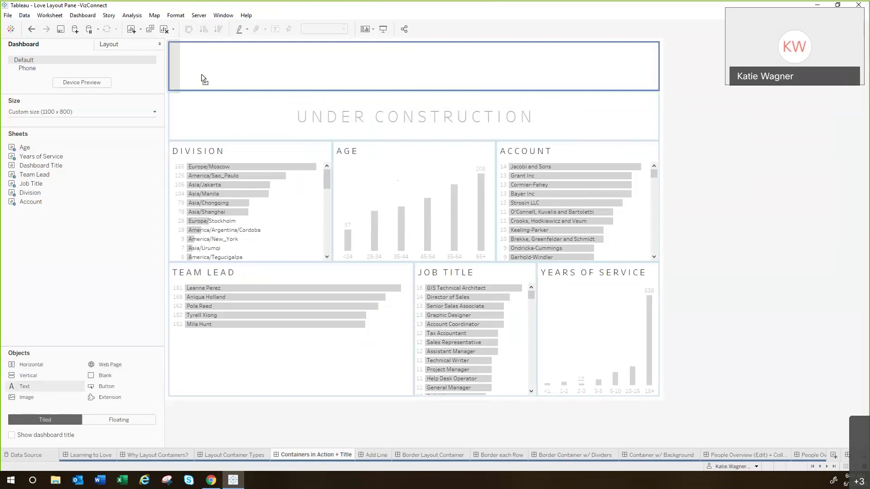
left_click_drag(202, 75, 202, 75)
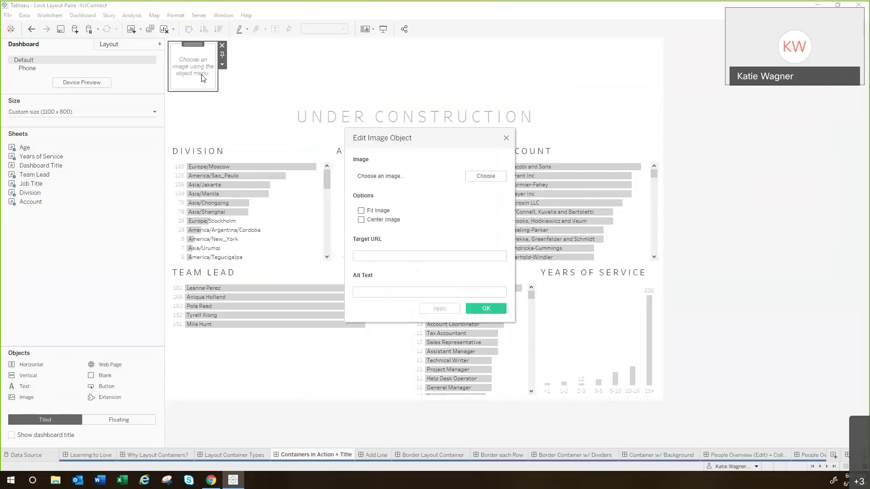
left_click(486, 176)
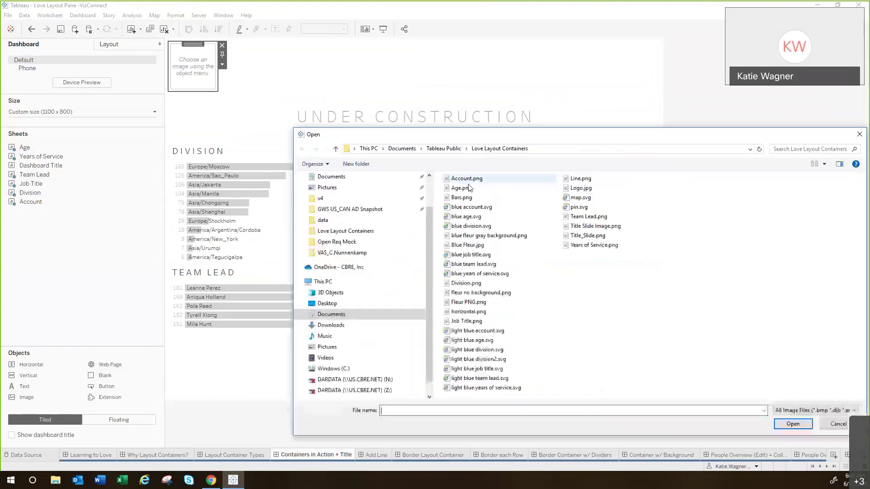
left_click(467, 245)
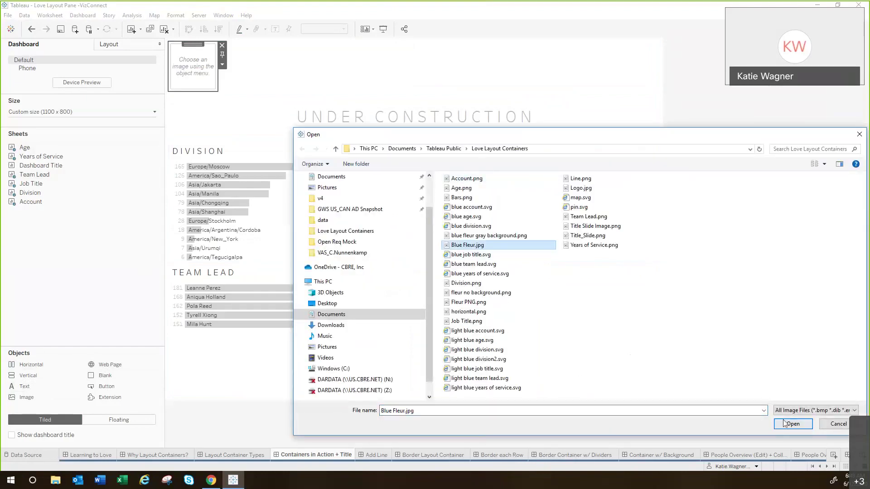
left_click(791, 424)
Fit and center the image in its object and give it the alt text "Company Logo"
left_click(378, 211)
left_click(382, 220)
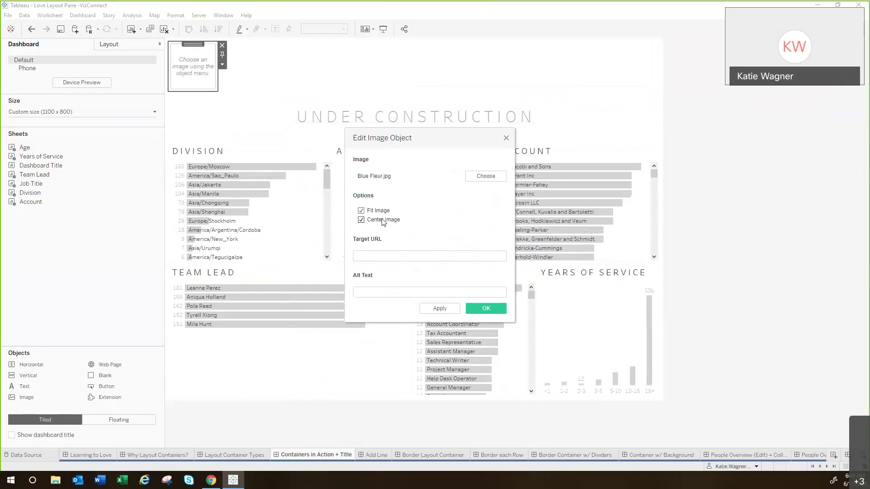
left_click(396, 259)
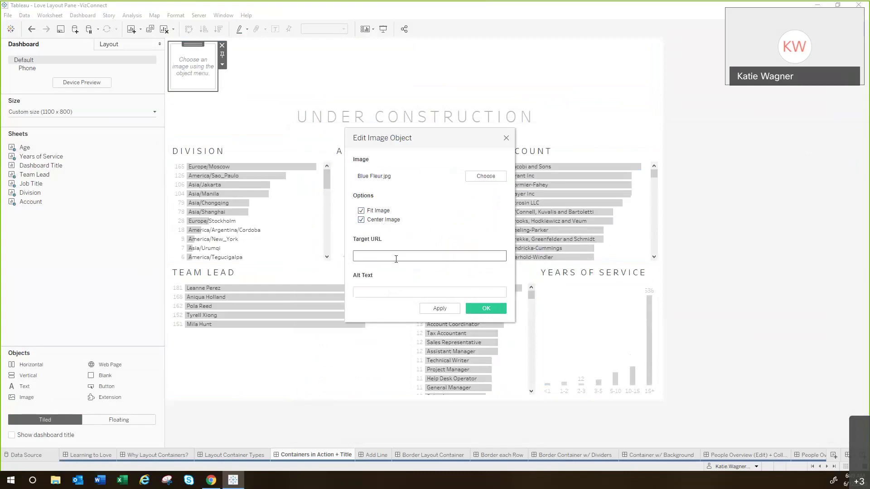
left_click_drag(373, 277, 430, 222)
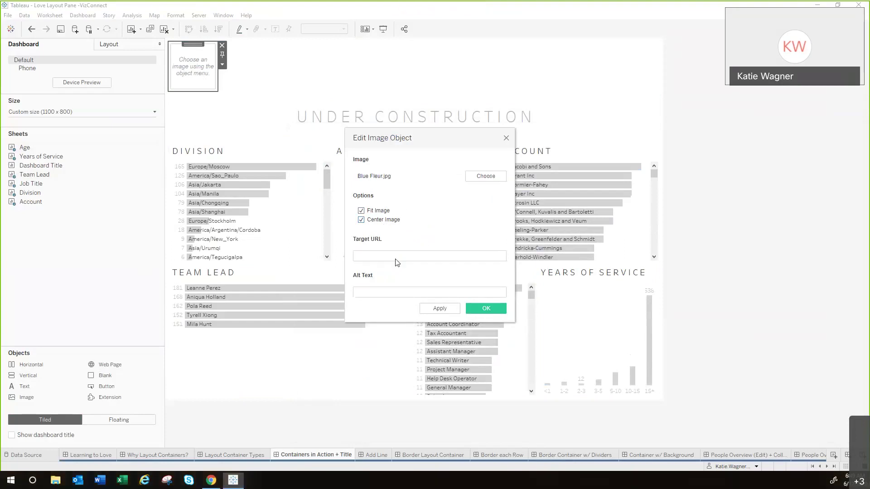
left_click(396, 288)
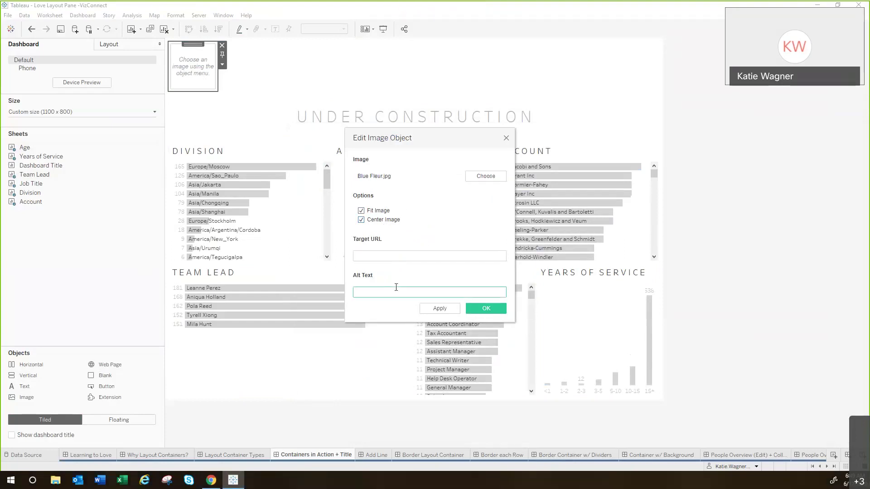
type("Company Logo")
left_click(487, 307)
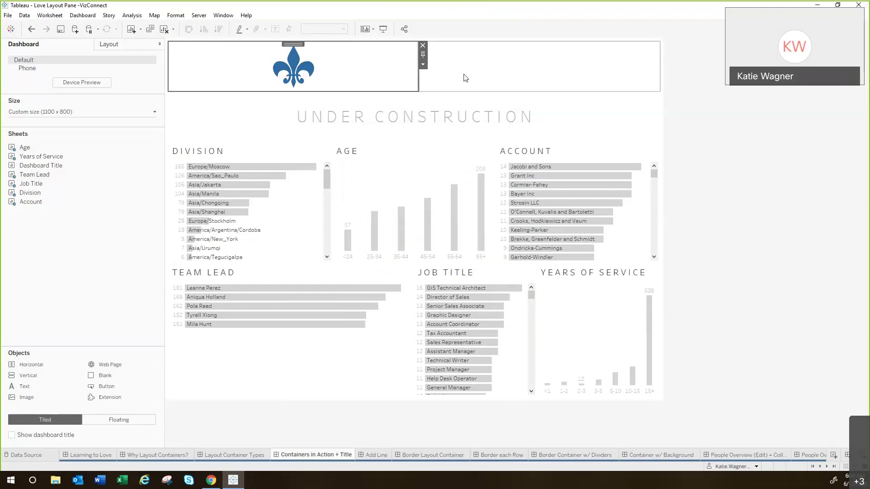
Place the Dashboard Title sheet between the logo image and the Blank object in the top horizontal container
mouse_move(50, 167)
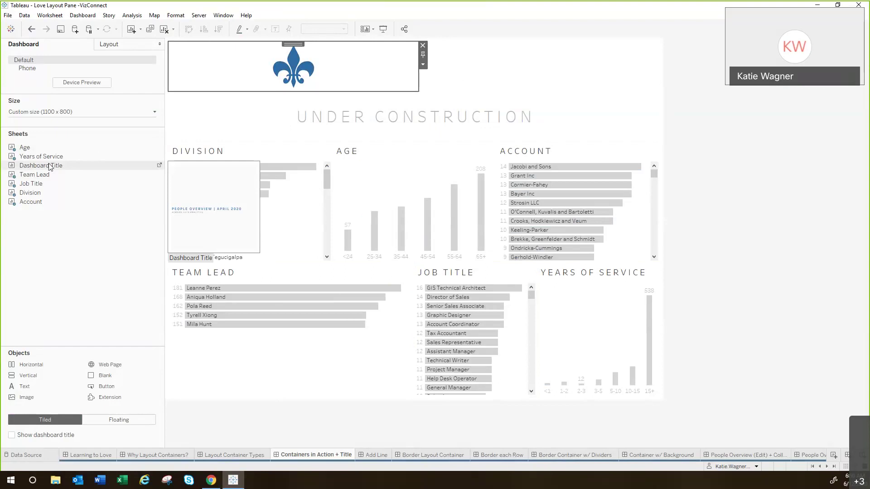
left_click_drag(50, 167, 457, 74)
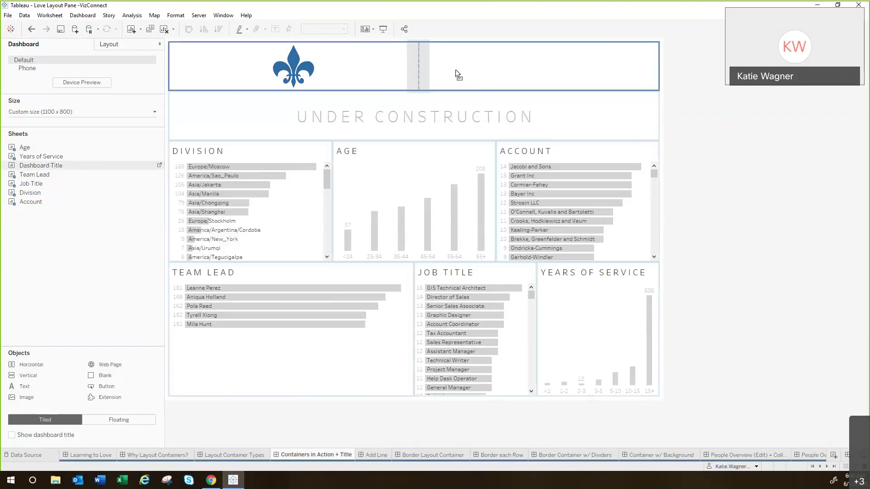
left_click_drag(456, 70, 456, 70)
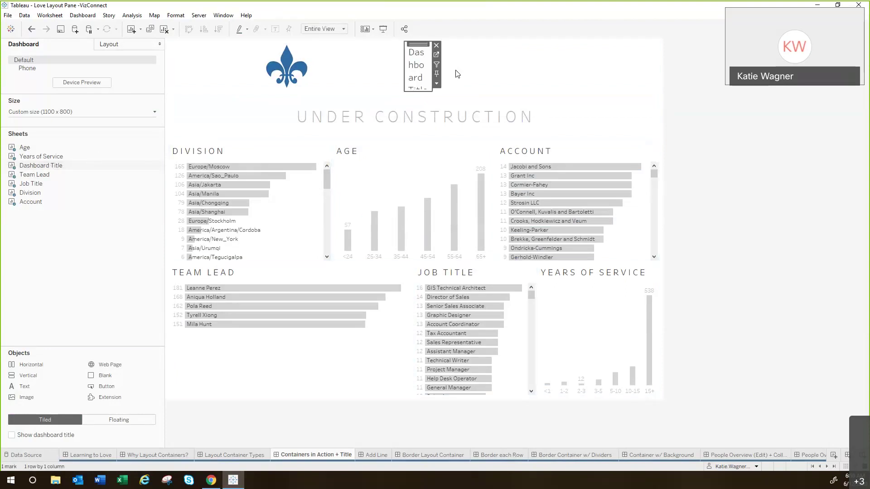
Set the logo image's width to 80 pixels
left_click(370, 70)
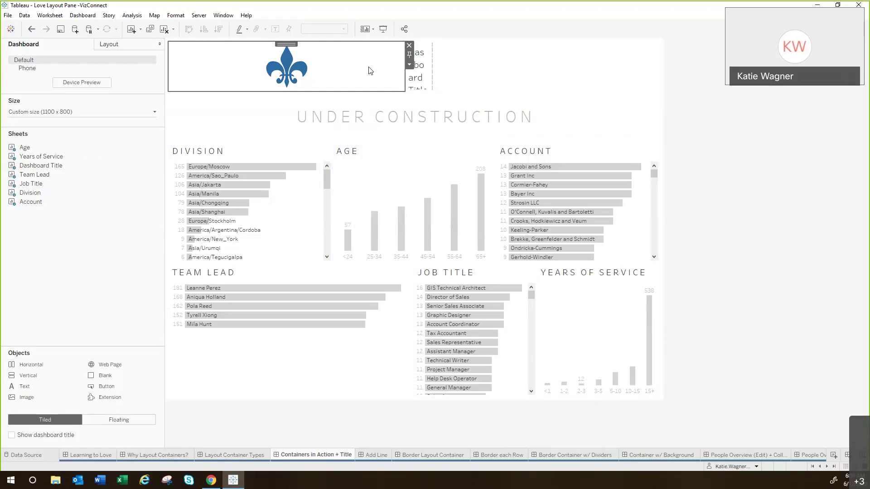
left_click(409, 66)
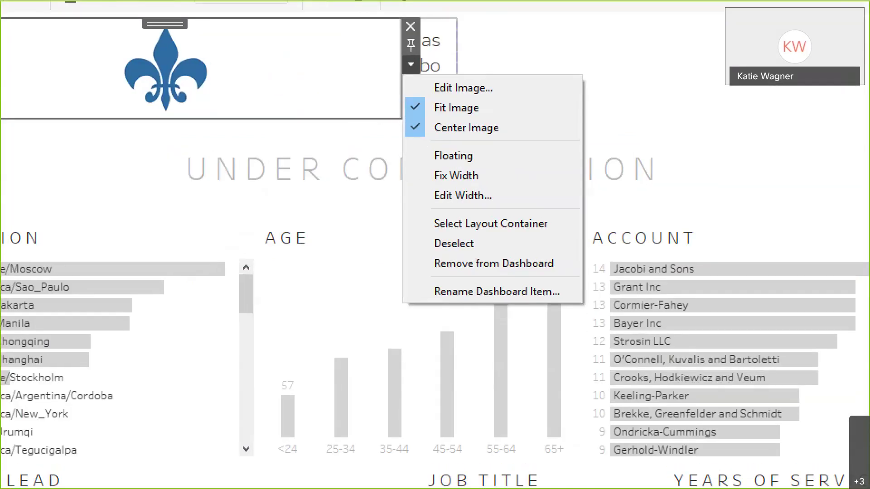
left_click_drag(387, 57, 430, 83)
left_click_drag(425, 182, 500, 213)
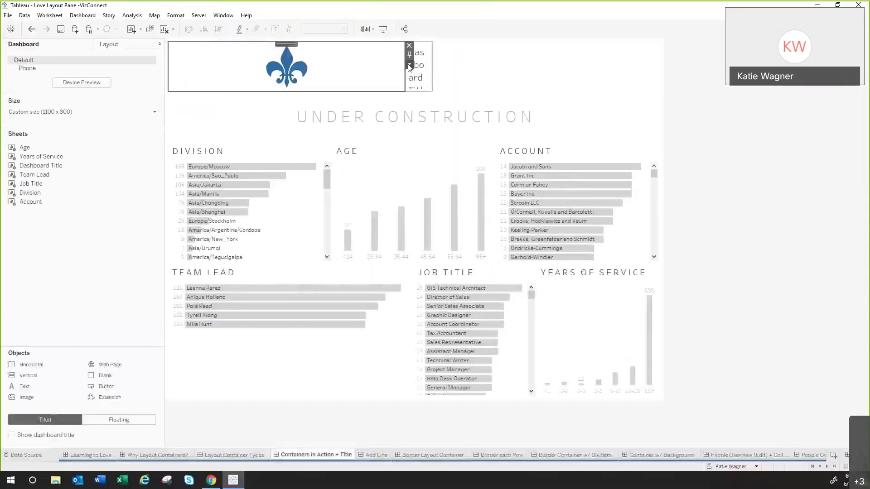
left_click(410, 64)
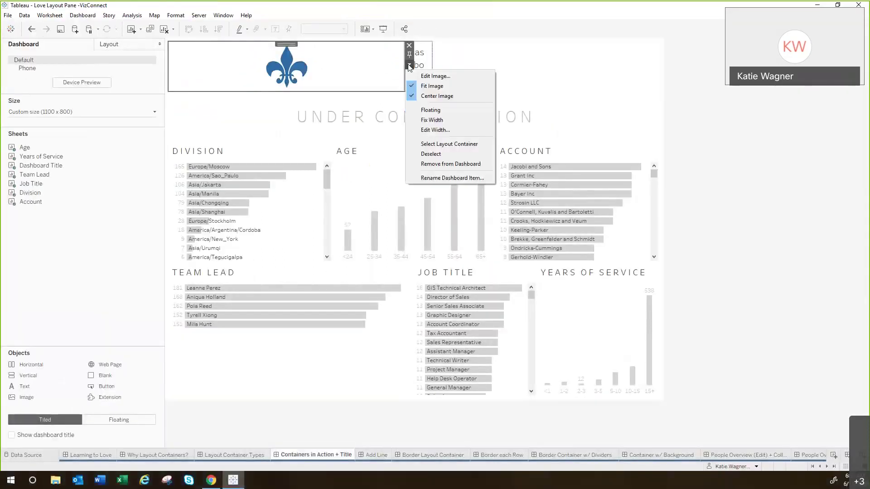
left_click(431, 130)
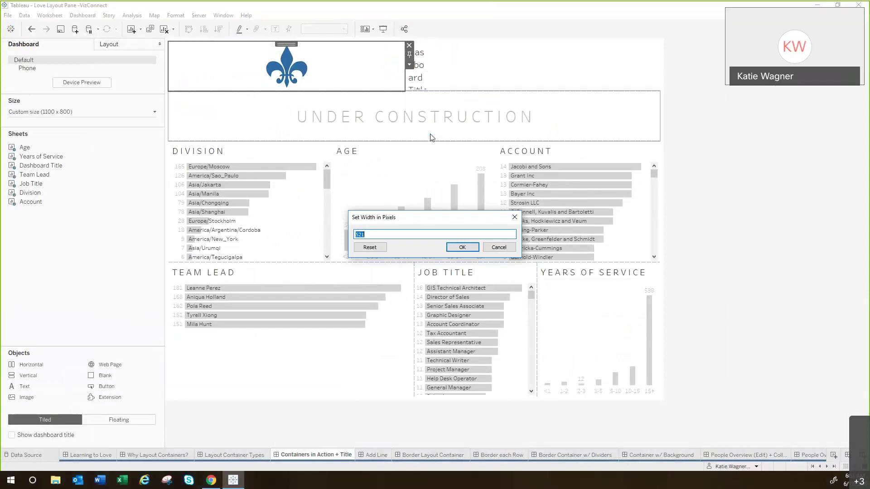
type("80")
key("Return")
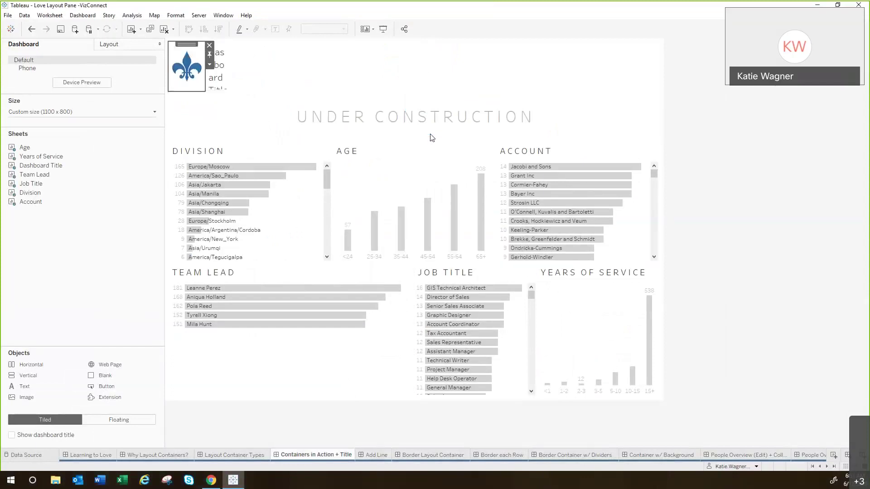
Hide the sheet title of the Dashboard Title view and remove the Blank object beside it
left_click(226, 80)
right_click(226, 81)
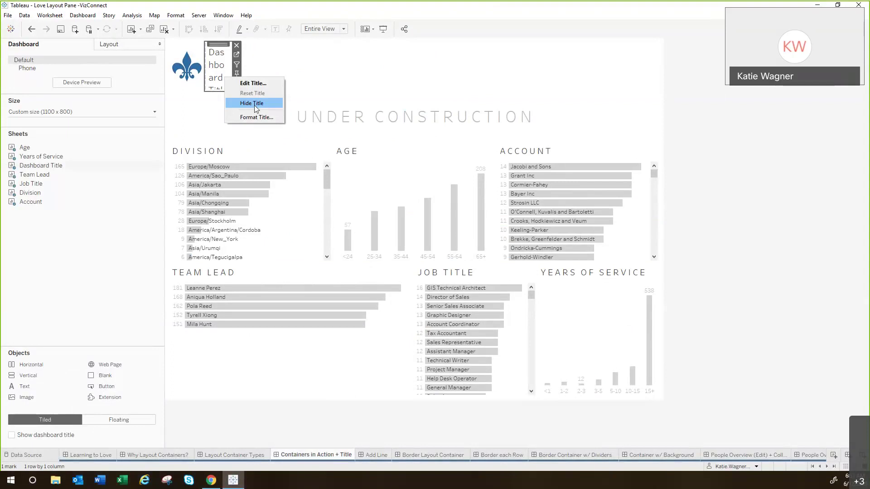
left_click(254, 103)
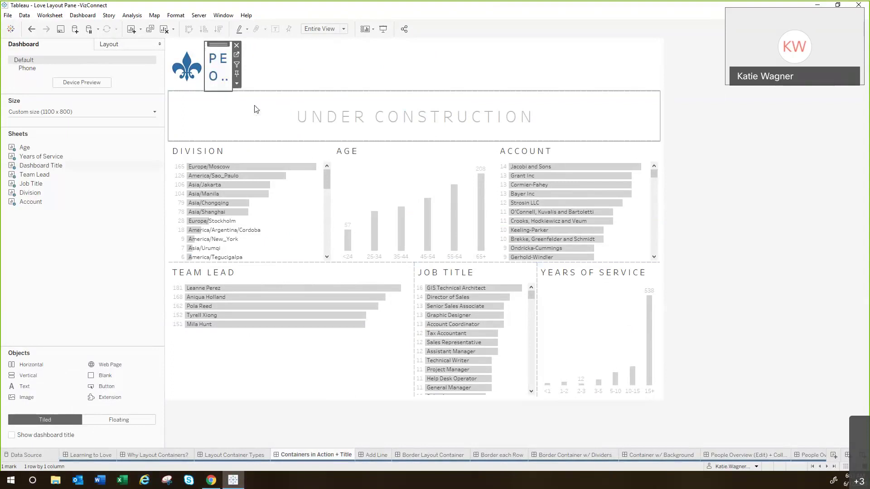
left_click(311, 68)
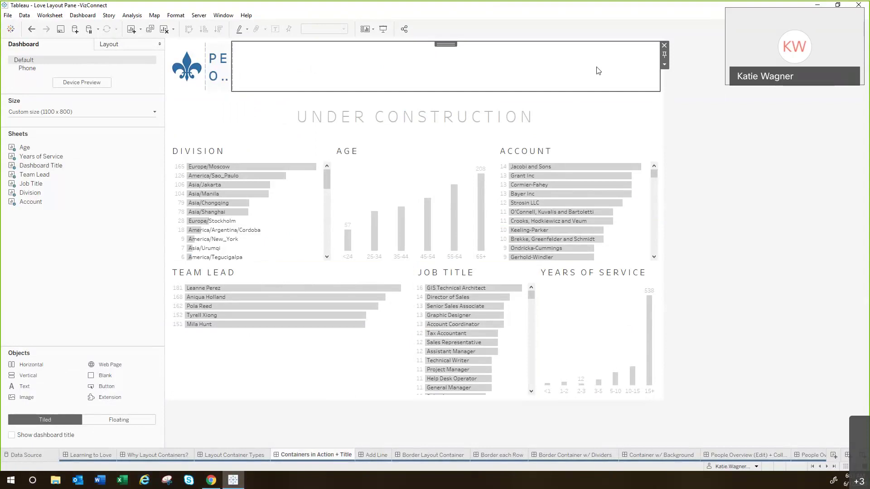
left_click(665, 45)
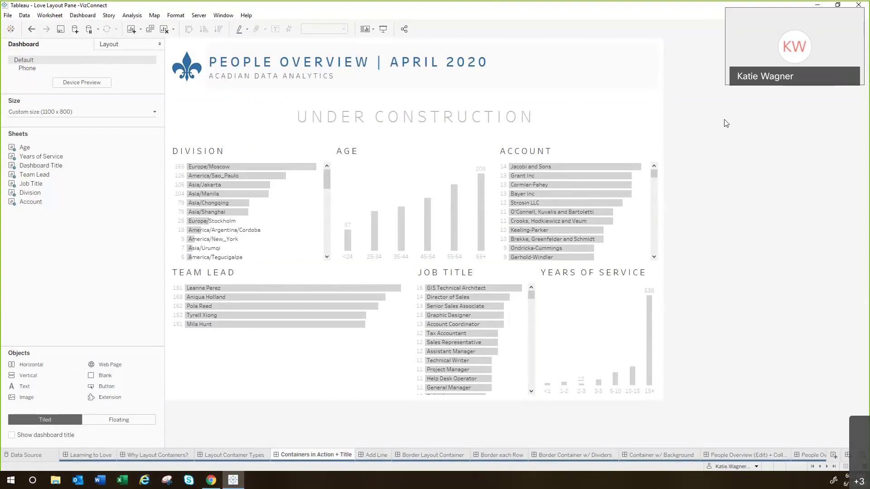
Switch to the Add Line dashboard and add a full-height vertical container along the left side of the layout
left_click(375, 455)
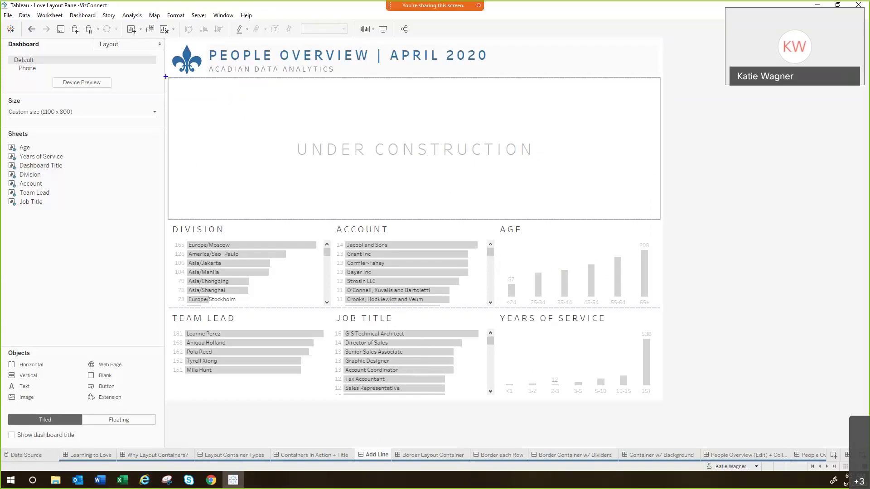
left_click_drag(164, 77, 666, 84)
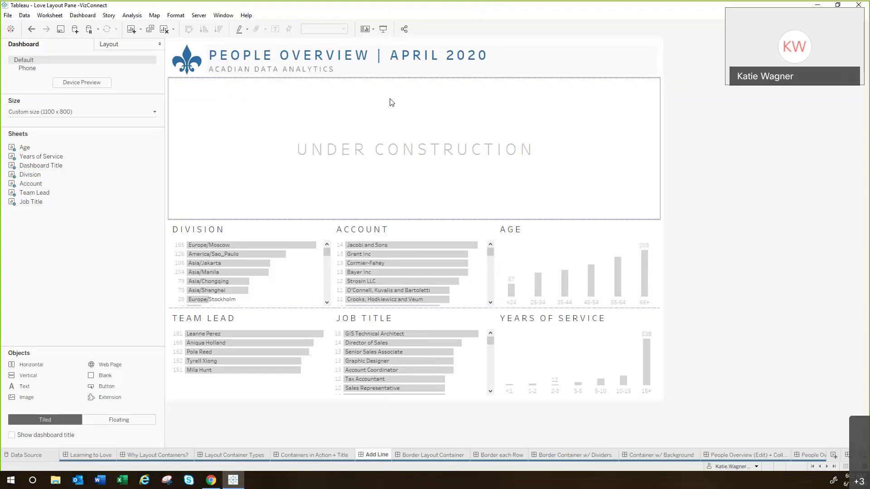
left_click_drag(36, 380, 167, 260)
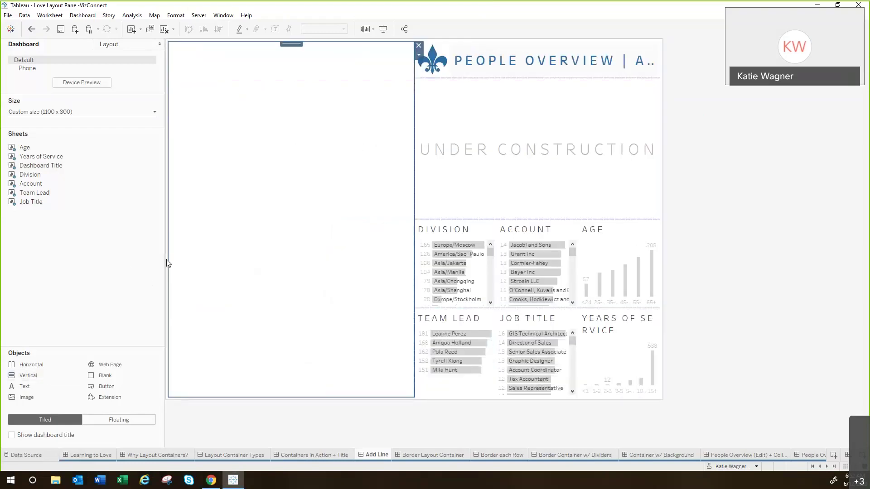
Move the logo and title container into the new vertical container, and place the UNDER CONSTRUCTION text beneath it
left_click(482, 123)
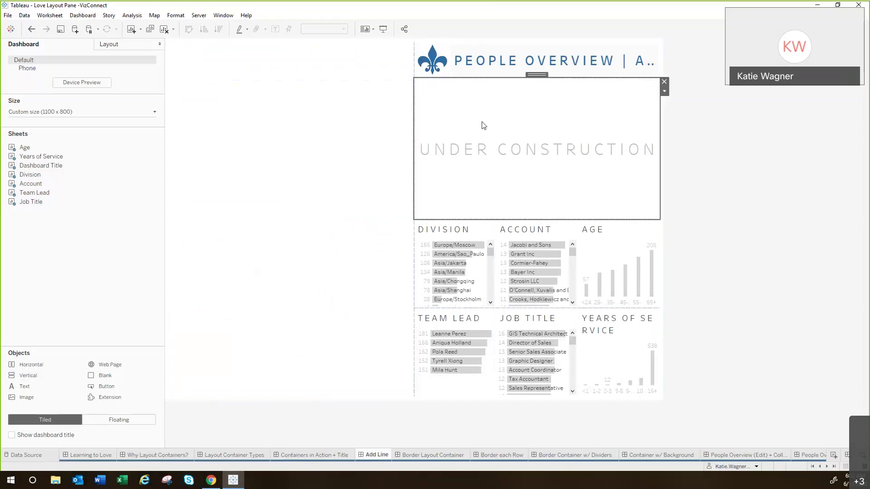
left_click(534, 49)
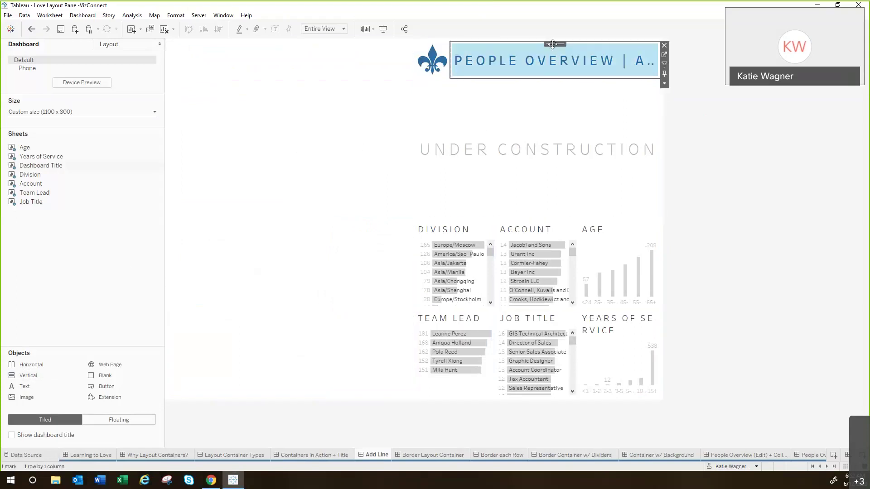
left_click(553, 47)
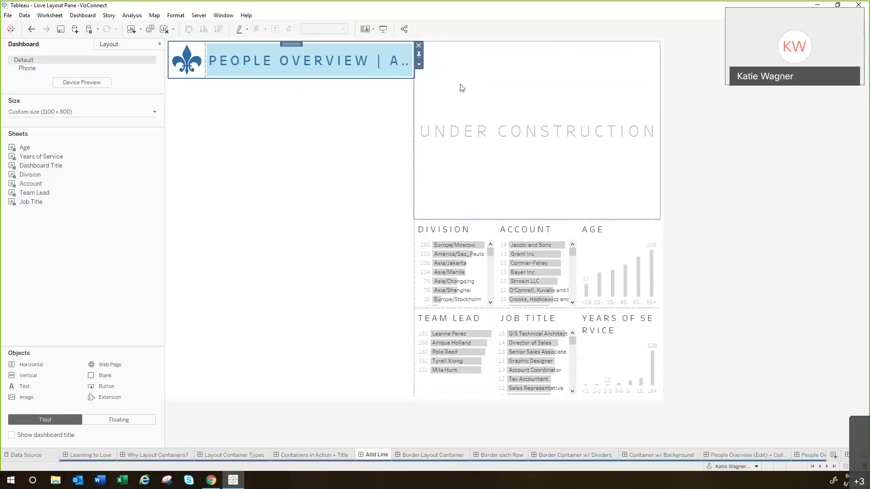
left_click(485, 76)
left_click_drag(540, 44, 320, 114)
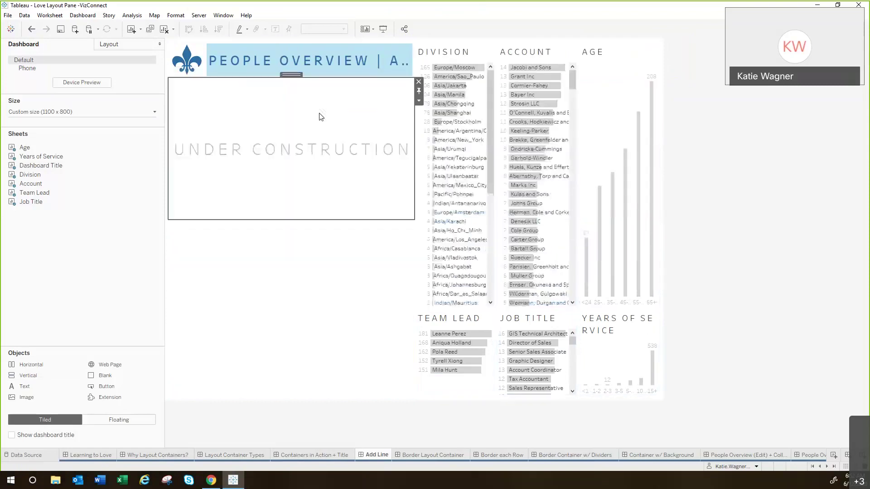
Move the Division, Account and Age container into the vertical container below the UNDER CONSTRUCTION text
left_click(534, 46)
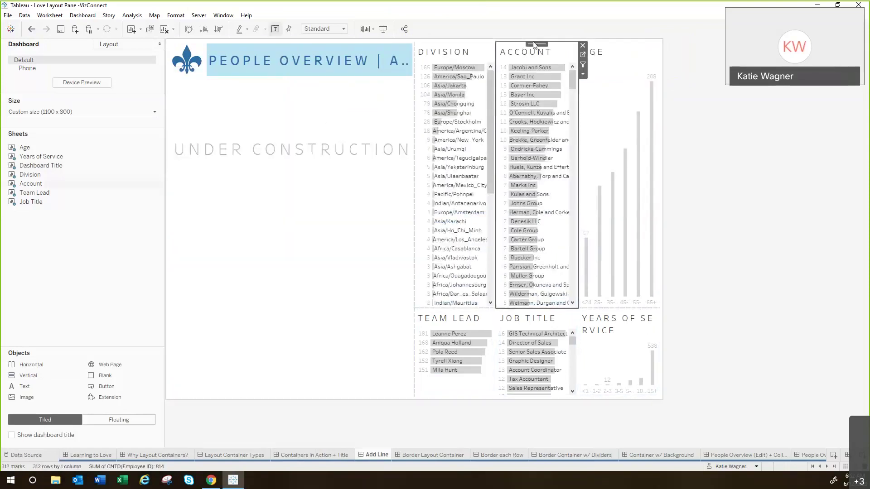
double_click(533, 43)
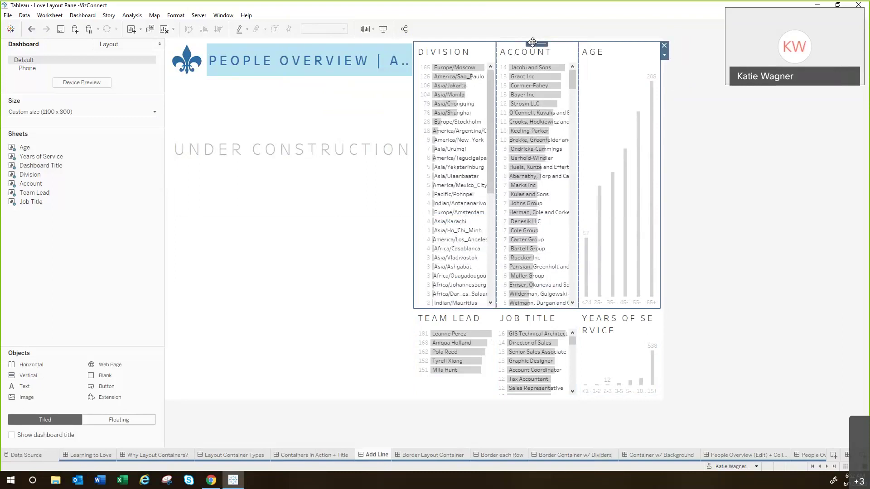
left_click_drag(532, 42, 299, 193)
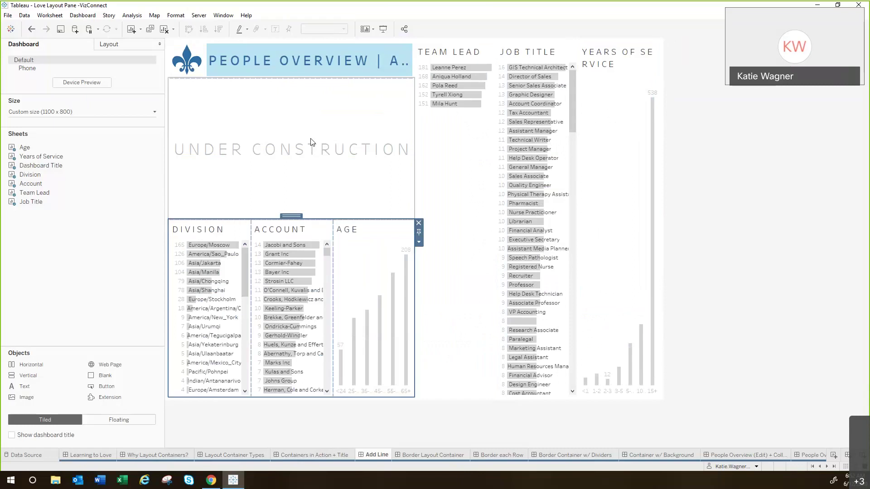
Move the Team Lead, Job Title and Years of Service container into the vertical container, between UNDER CONSTRUCTION and the Division row
left_click(420, 54)
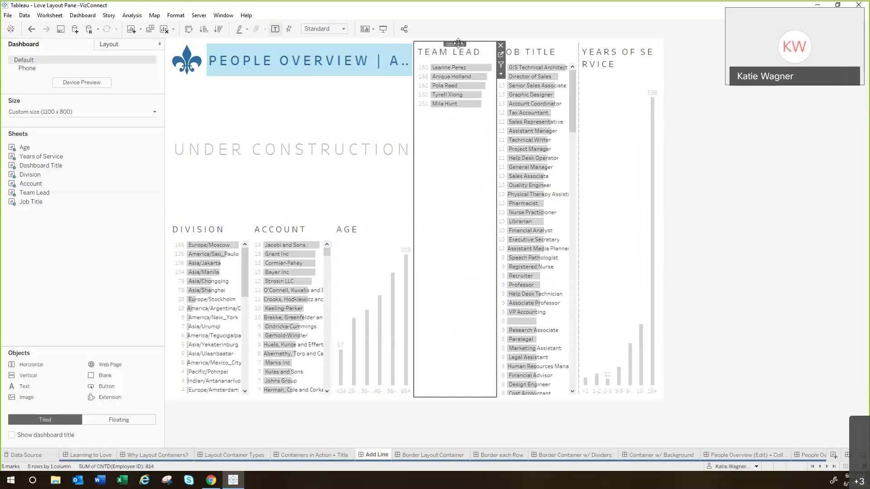
double_click(459, 43)
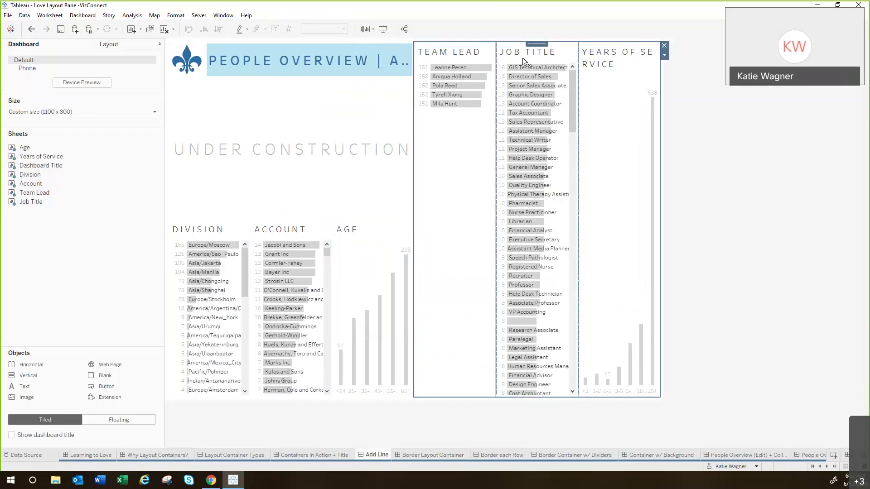
left_click_drag(523, 58, 343, 296)
mouse_move(300, 373)
left_mouse_down()
mouse_move(265, 388)
mouse_move(279, 327)
mouse_move(266, 175)
mouse_move(287, 355)
mouse_move(243, 401)
mouse_move(257, 393)
left_mouse_up()
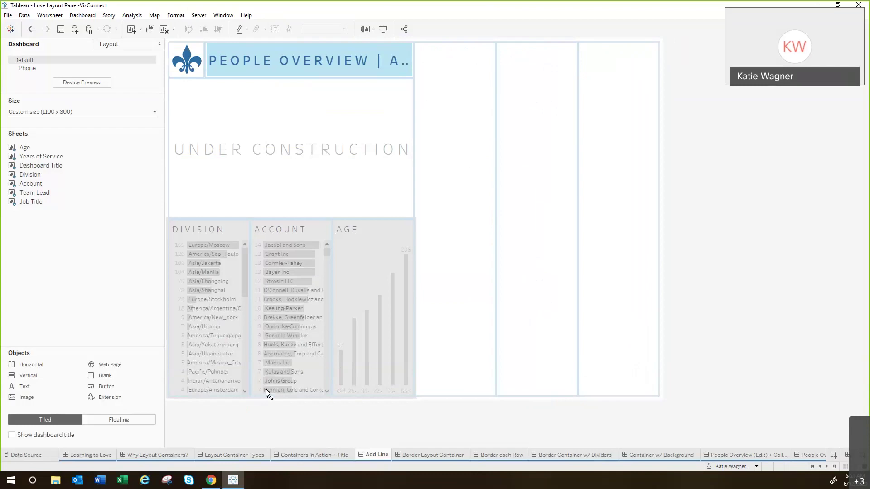
left_click_drag(266, 390, 256, 317)
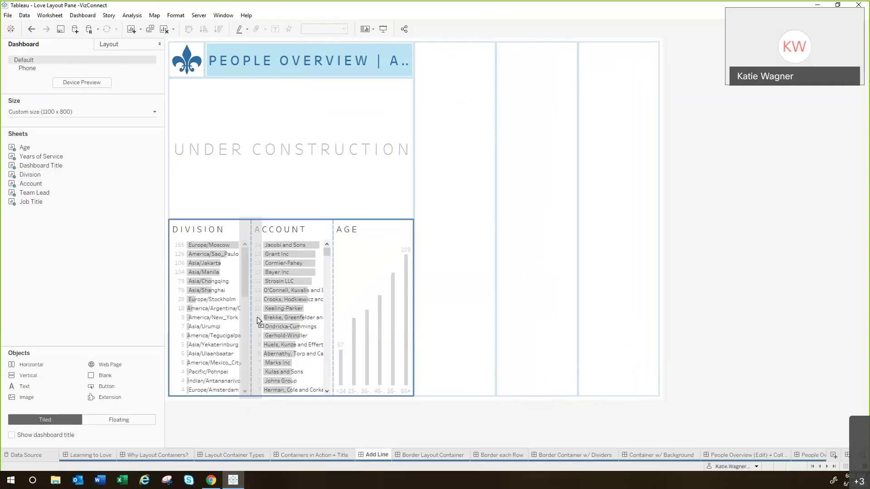
left_click_drag(257, 317, 255, 219)
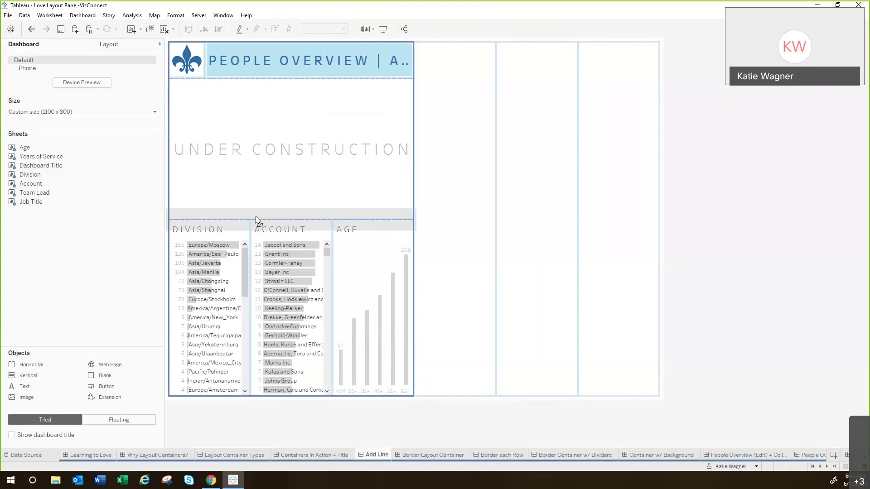
left_click_drag(256, 220, 255, 220)
Move the Division, Account and Age container above the Team Lead, Job Title and Years of Service row
left_click(421, 321)
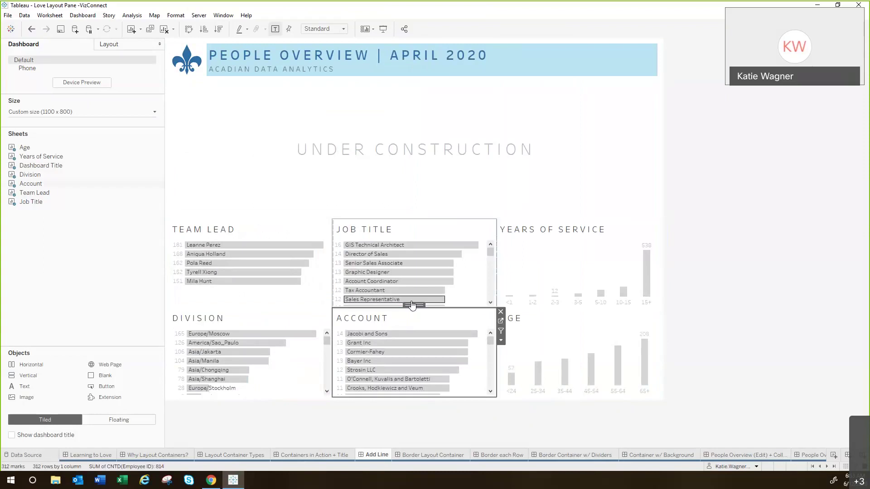
double_click(416, 307)
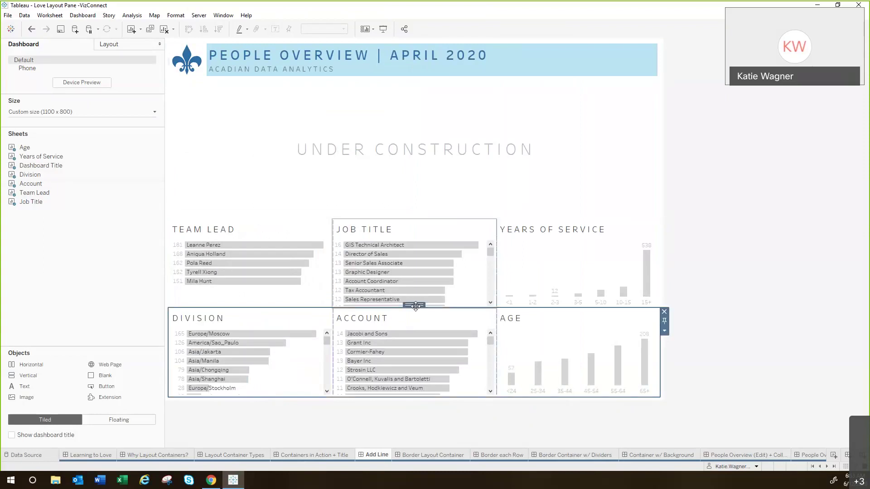
left_click_drag(415, 306, 407, 216)
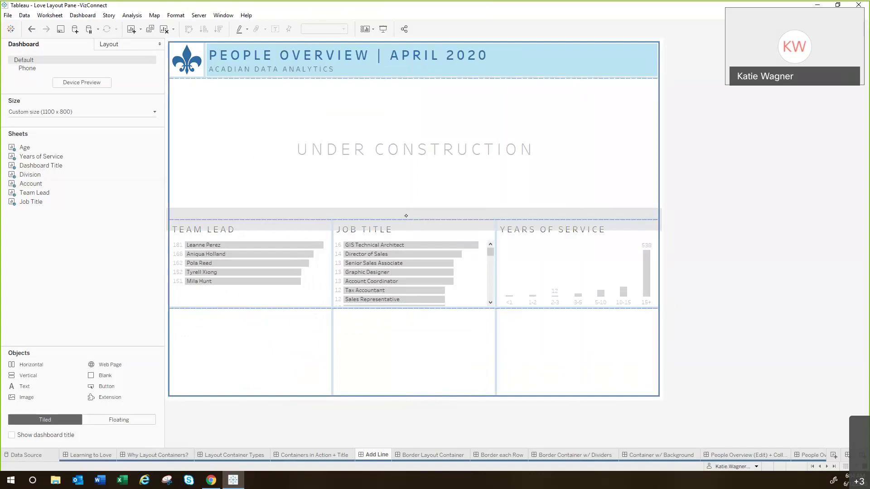
left_click_drag(406, 216, 406, 216)
left_click(723, 259)
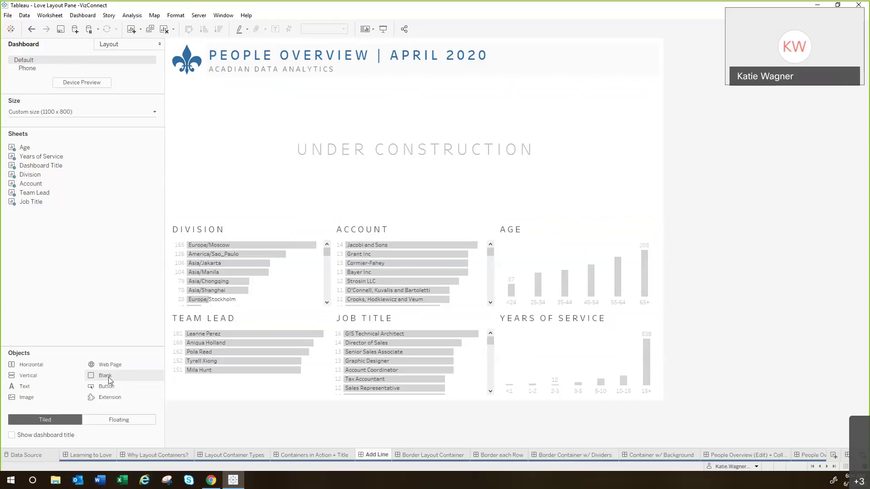
Insert a Blank object between the title container and the UNDER CONSTRUCTION text, and open its layout properties
left_click_drag(108, 377, 273, 96)
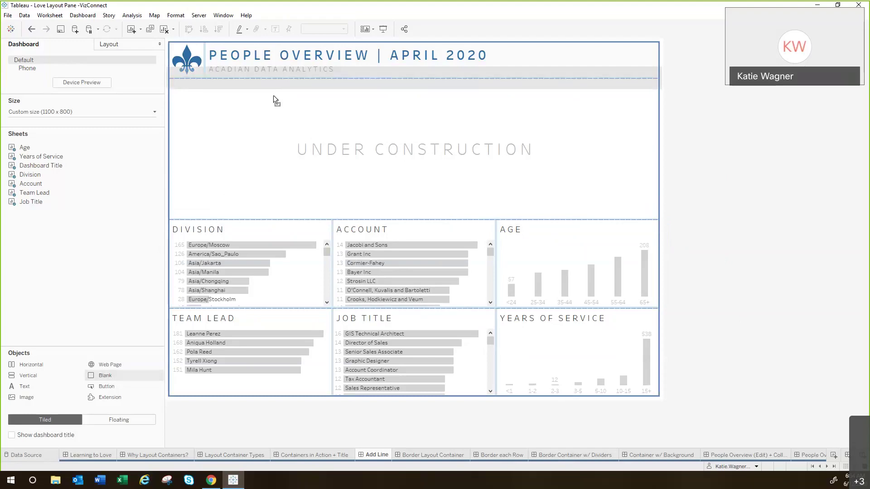
left_click_drag(273, 99, 274, 99)
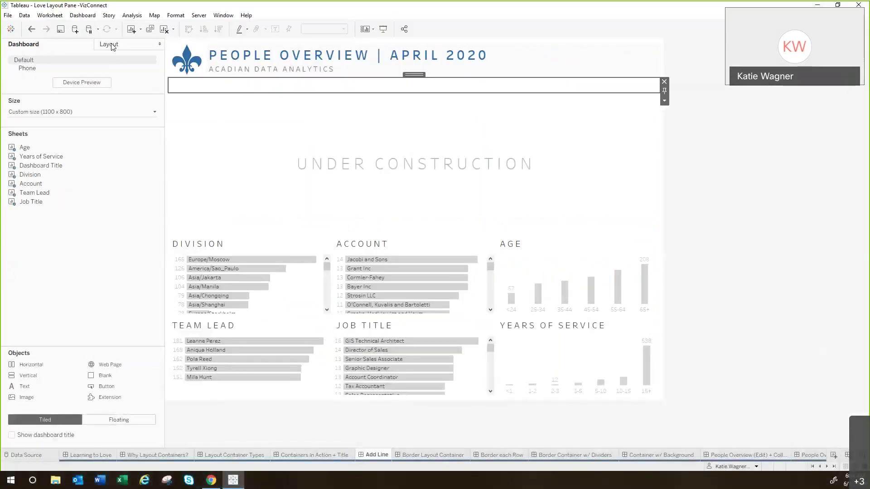
left_click(109, 44)
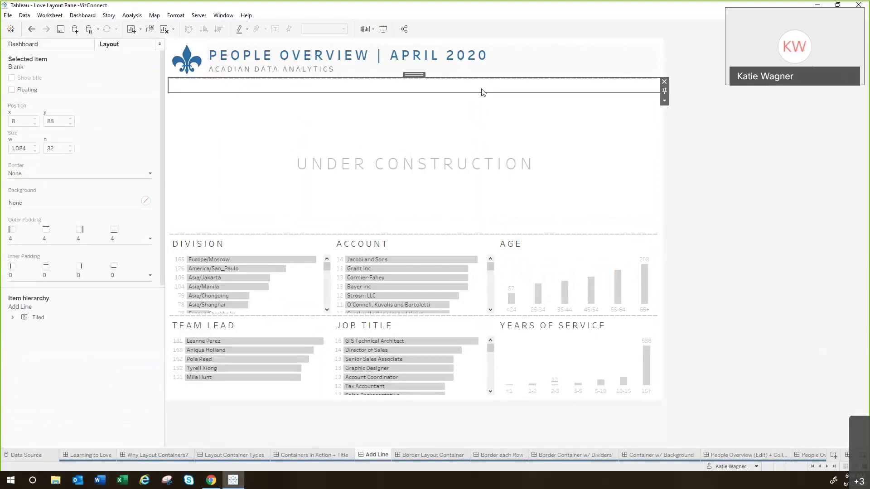
Give the Blank below the title a blue background and set its height to 11 pixels to form a divider line
left_click(74, 204)
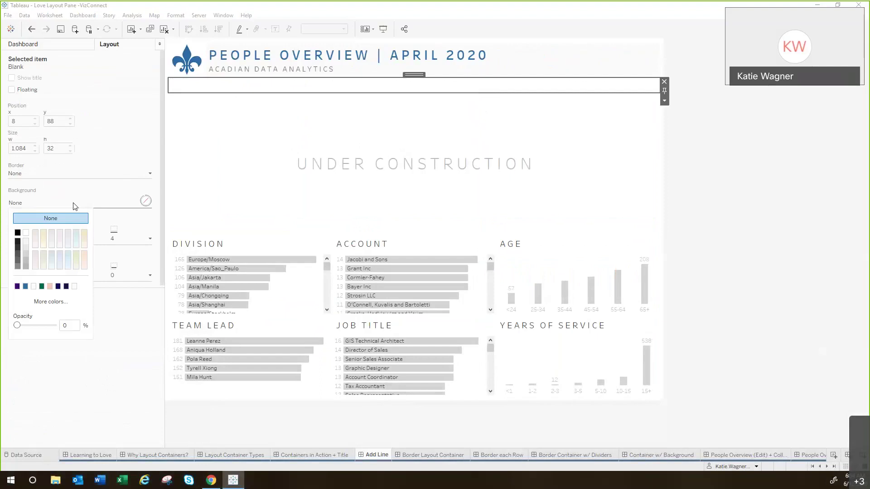
left_click(25, 287)
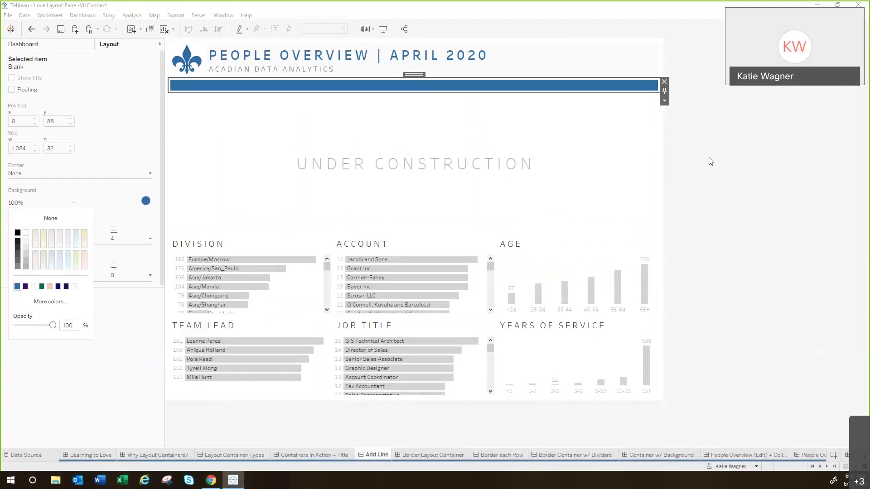
left_click(664, 102)
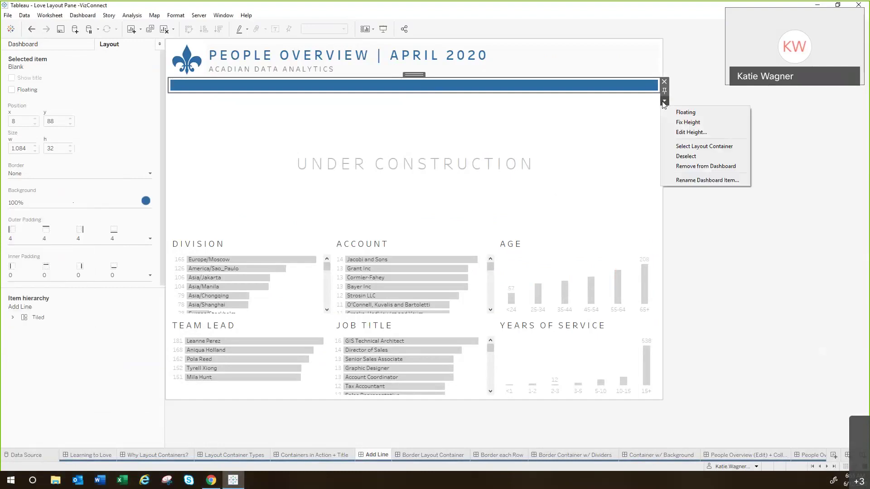
left_click(707, 137)
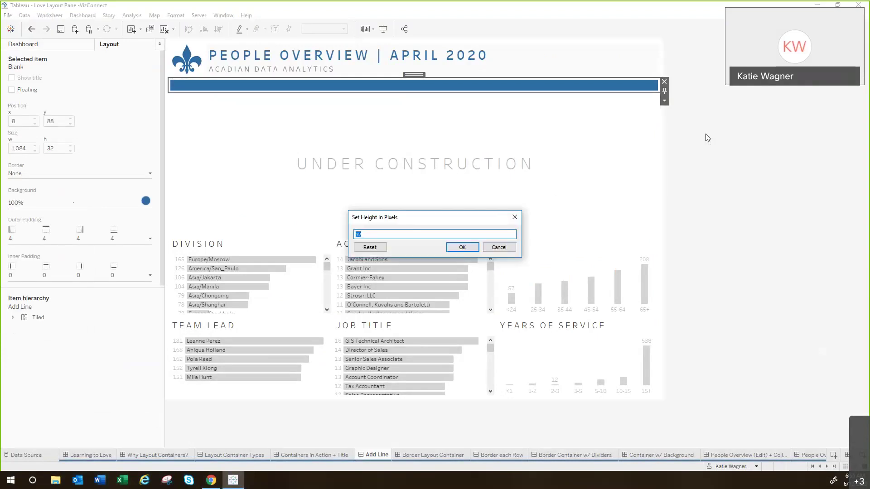
type("11")
key("Return")
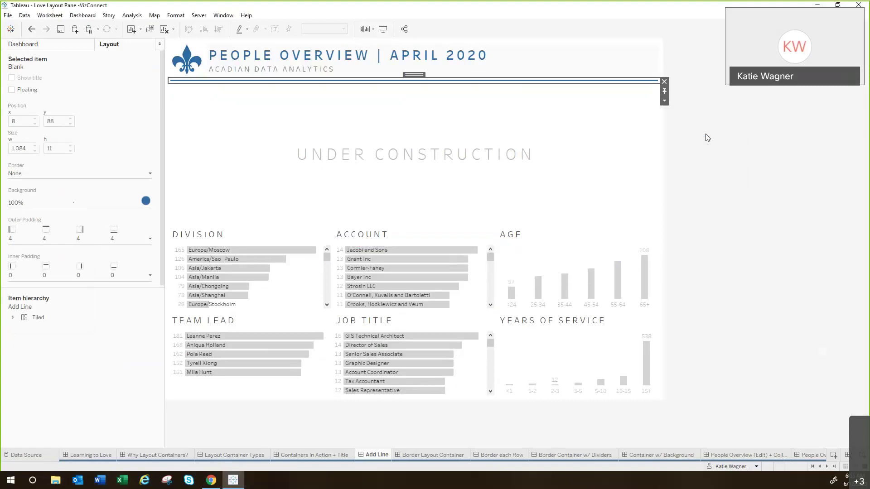
left_click(708, 137)
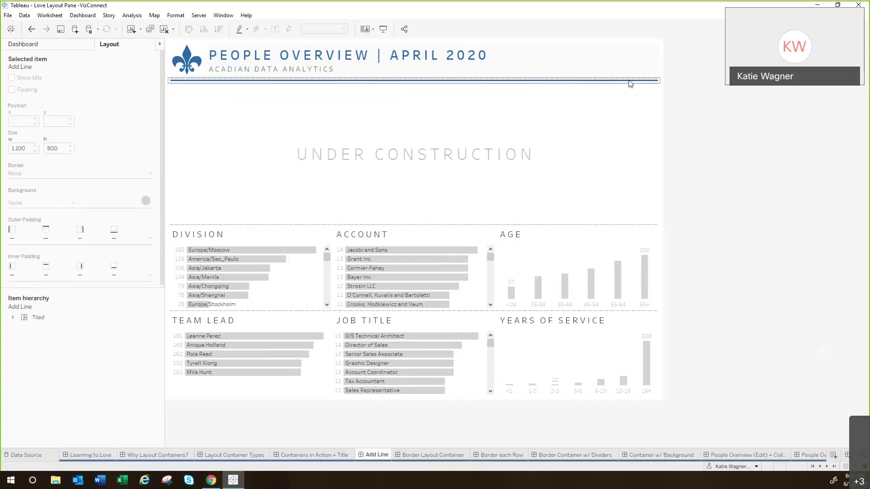
left_click(713, 120)
left_click(655, 84)
left_click(681, 100)
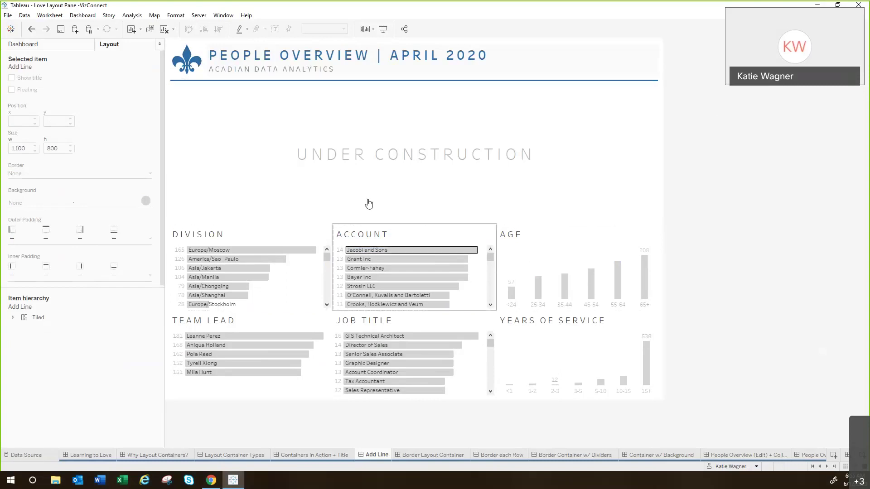
Open the Border Layout Container dashboard and select the vertical container surrounding both chart rows to examine its border setting
left_click(431, 454)
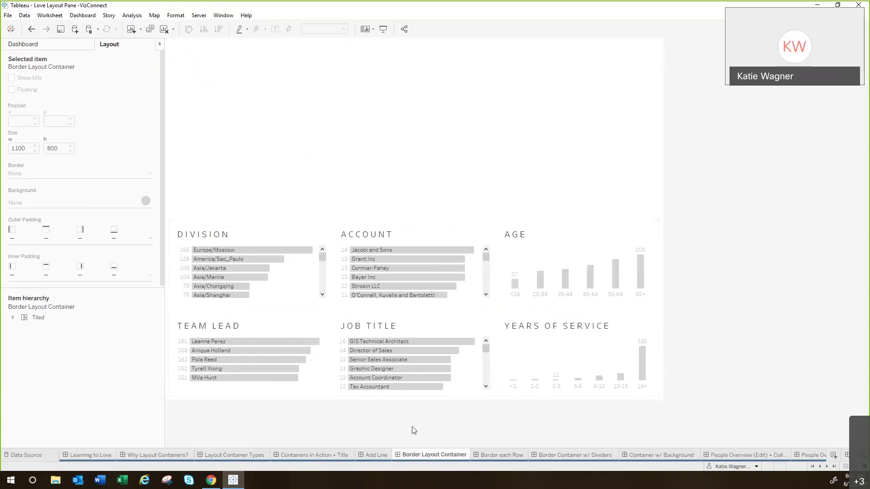
left_click(458, 230)
double_click(412, 216)
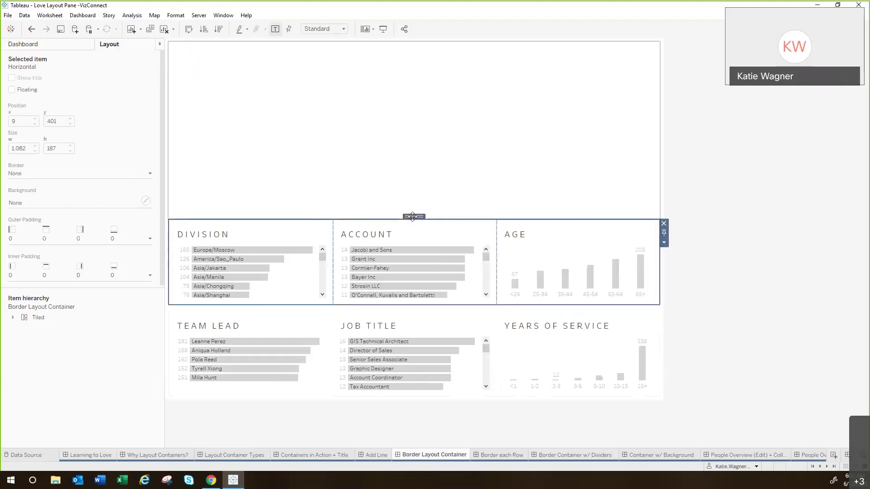
double_click(413, 216)
double_click(412, 216)
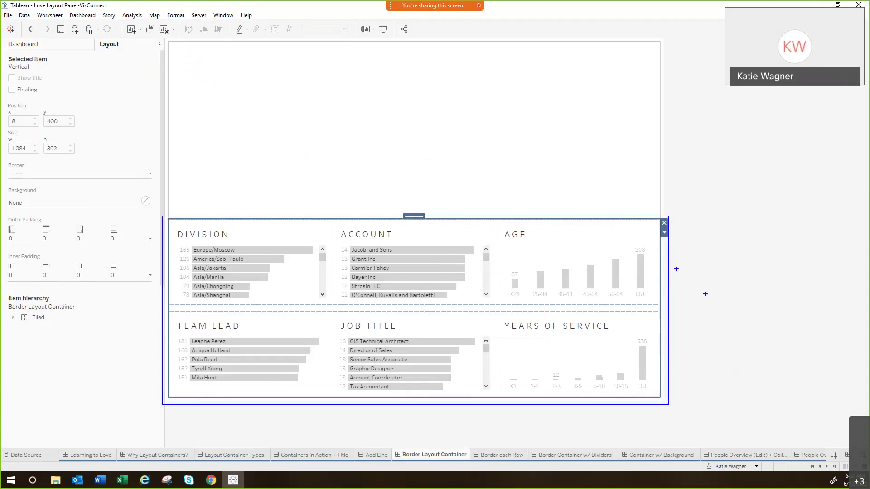
left_click_drag(747, 262, 667, 261)
mouse_move(760, 380)
left_mouse_down()
mouse_move(665, 372)
mouse_move(761, 372)
left_mouse_up()
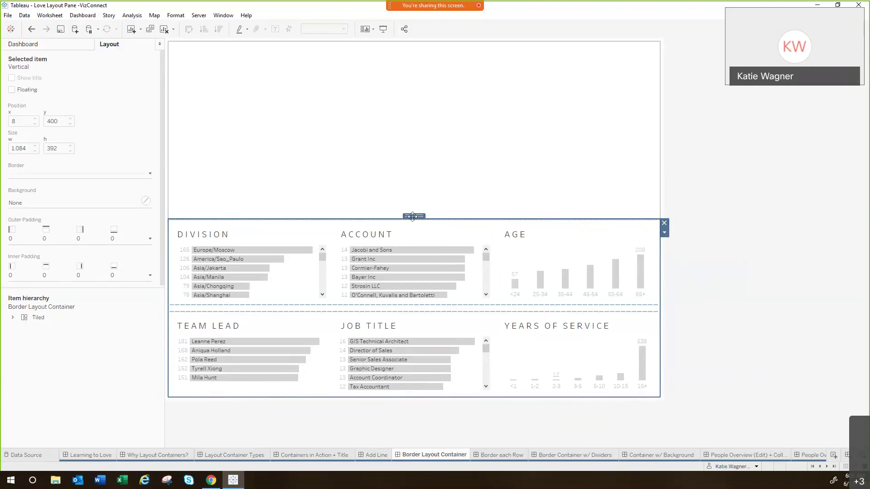
Expand the item hierarchy and trace the Account chart up through its row to the vertical container holding both rows
left_click(695, 176)
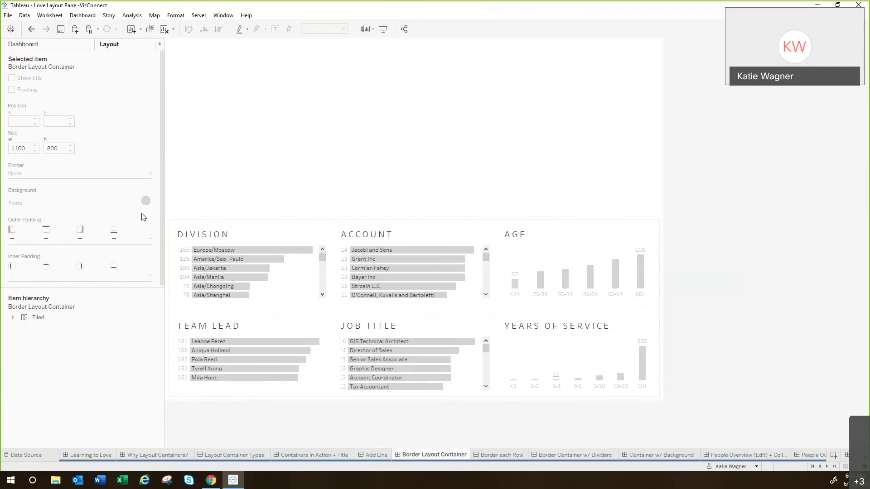
left_click(406, 226)
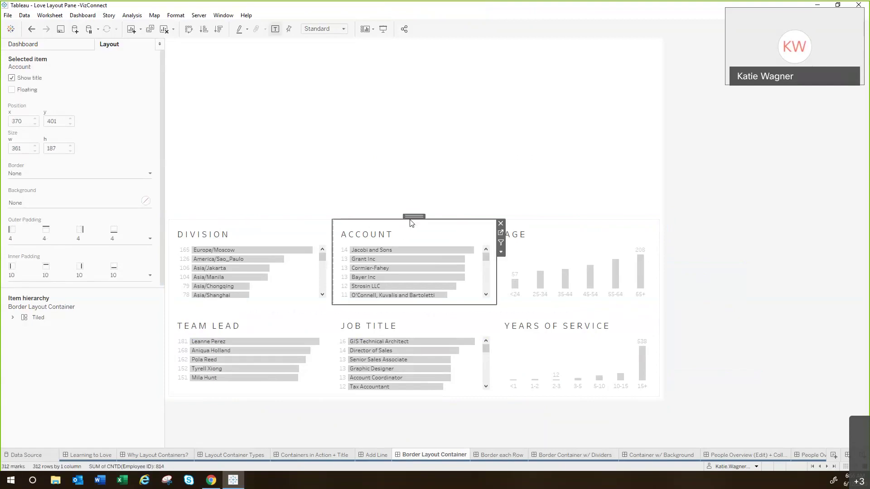
left_click(12, 318)
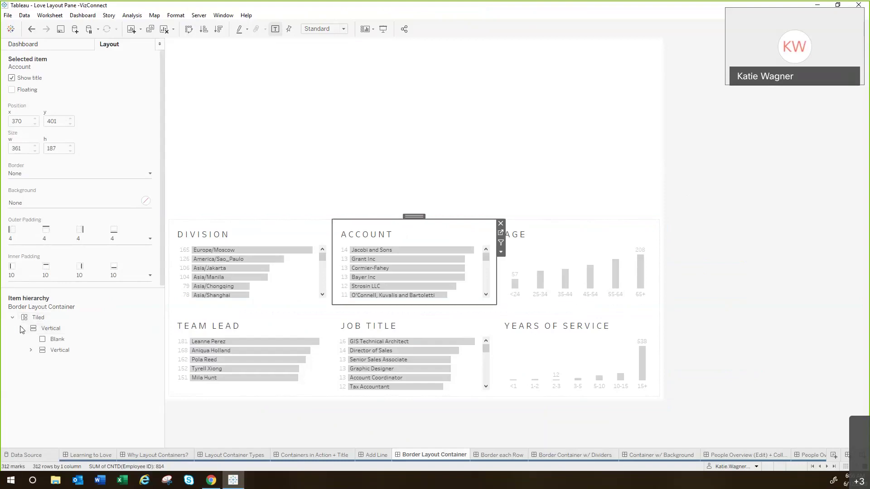
double_click(413, 216)
double_click(412, 215)
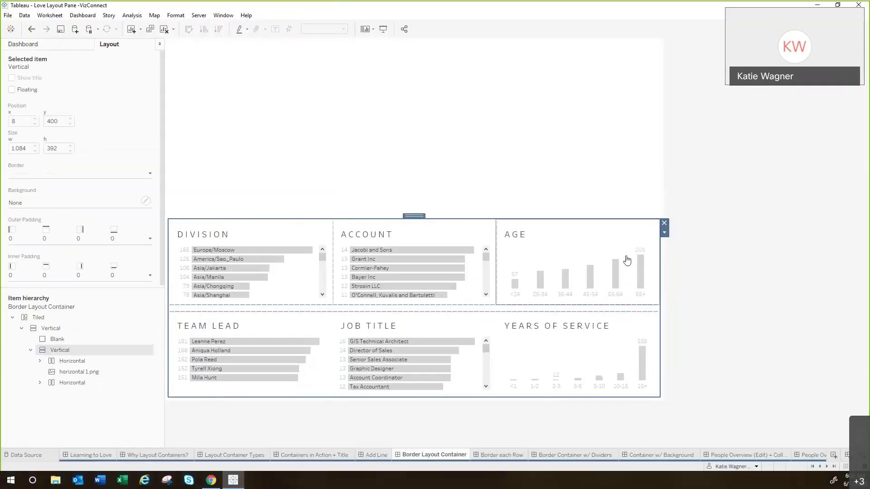
left_click(687, 269)
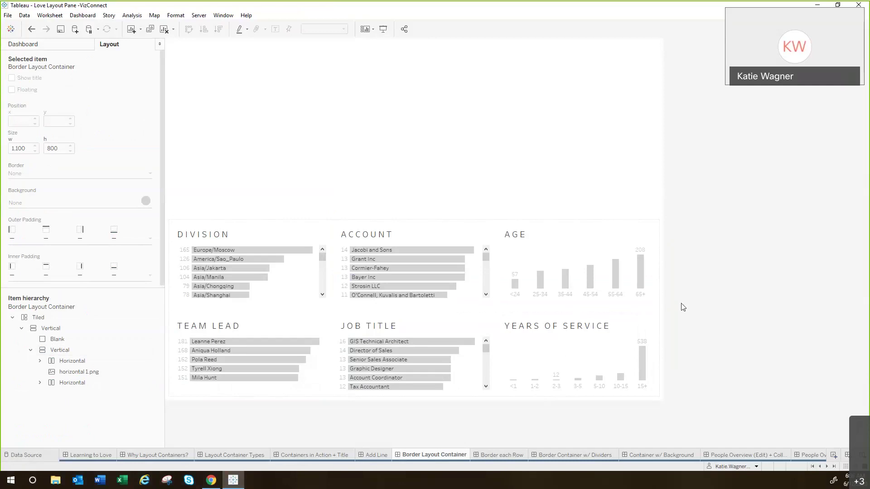
Open the Border each Row dashboard and examine the borders where the Age and Years of Service rows meet
left_click(492, 456)
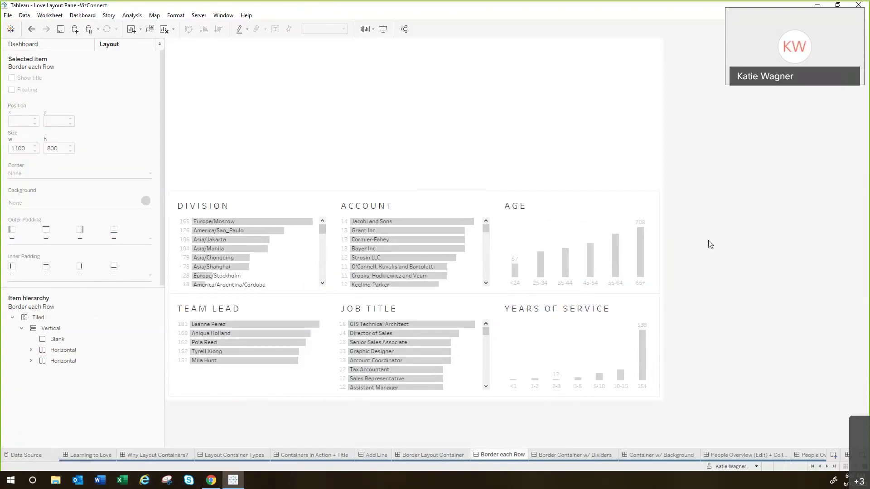
key("ctrl+1")
left_click(678, 304)
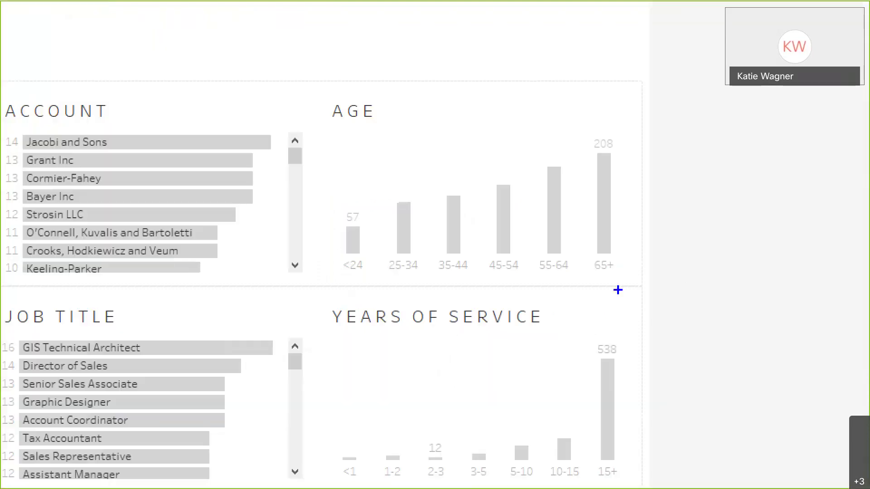
left_click_drag(581, 277, 648, 290)
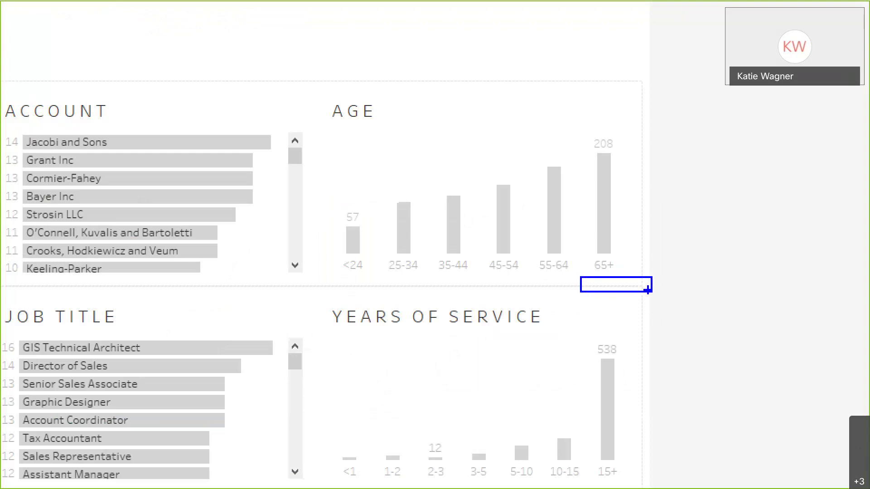
key("Escape")
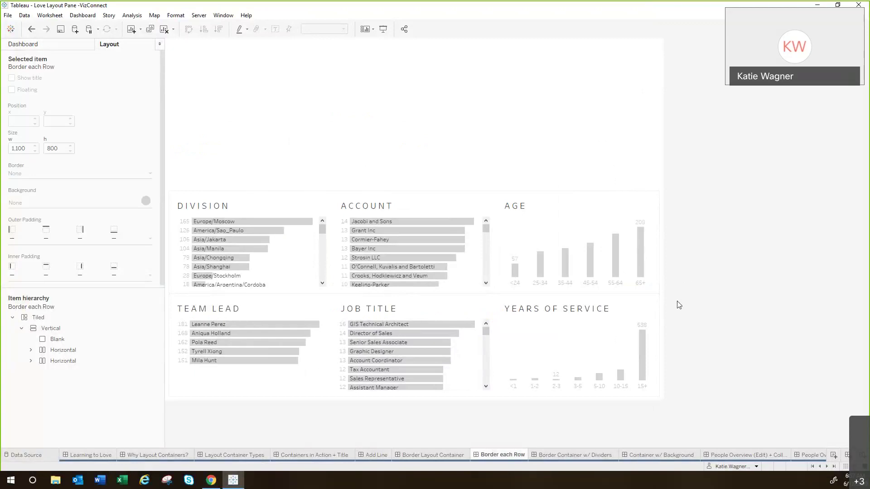
Open the Border Container w/ Dividers dashboard and inspect the line image between the Division and Account charts
left_click(594, 456)
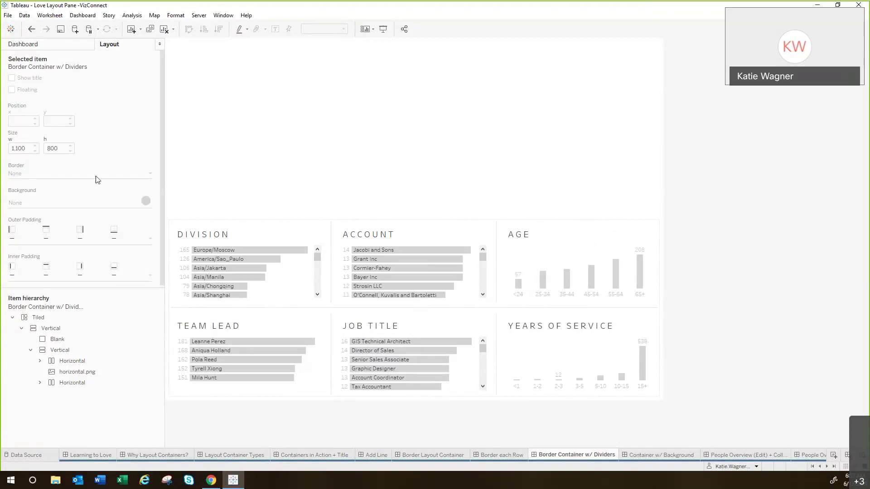
left_click(333, 303)
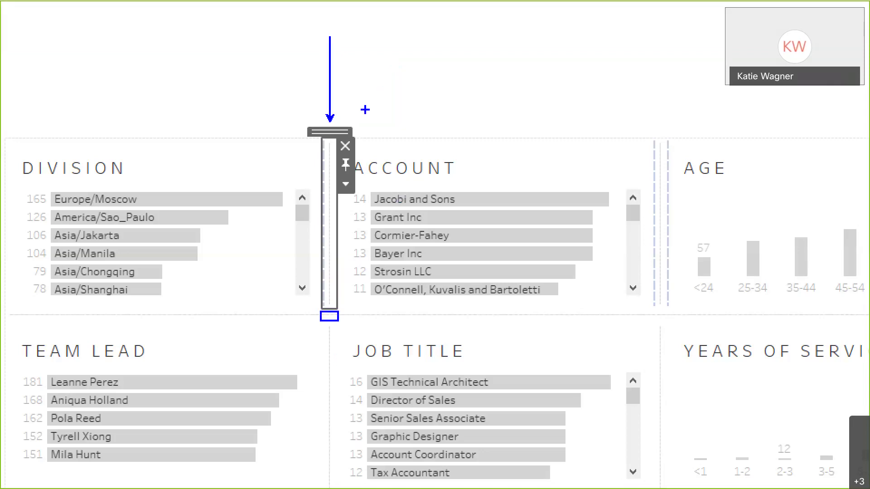
mouse_move(174, 309)
left_mouse_down()
mouse_move(199, 320)
mouse_move(205, 312)
mouse_move(205, 325)
left_mouse_up()
key("Escape")
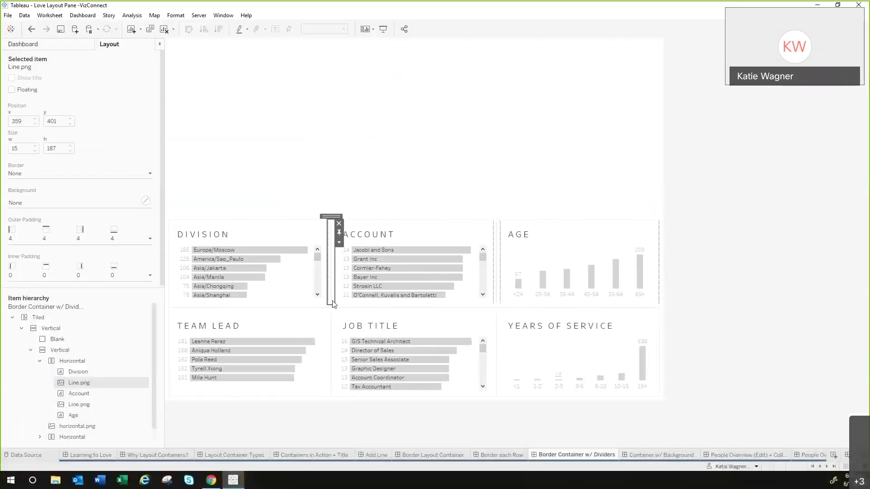
left_click(731, 250)
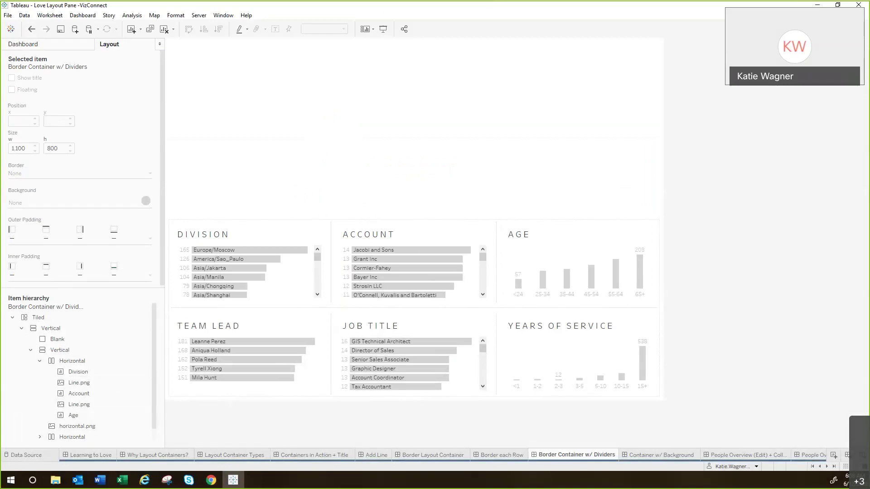
left_click_drag(483, 295, 511, 323)
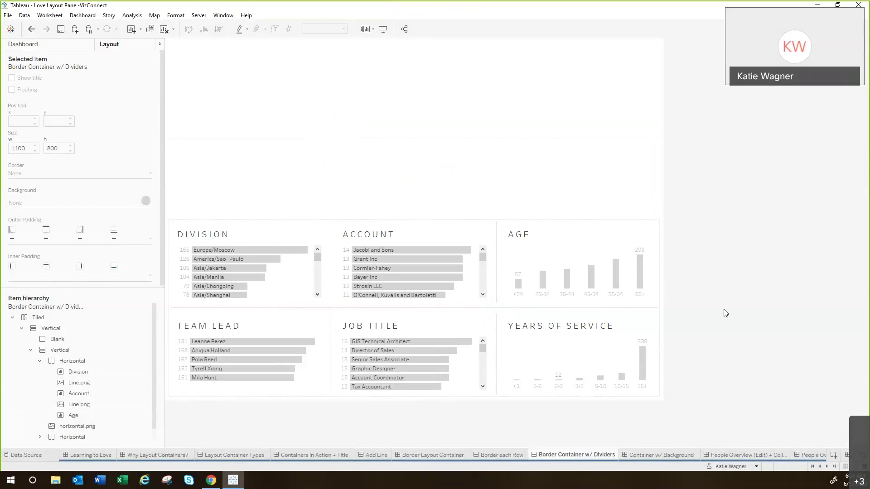
Open the Container w/ Background dashboard and examine the spacing between the Division chart and the edge of its surrounding container
left_click(675, 455)
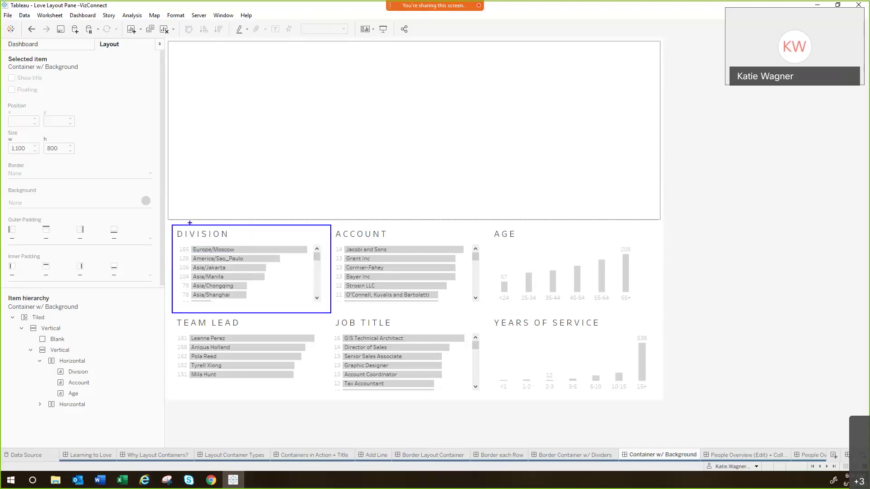
left_click_drag(169, 218, 660, 400)
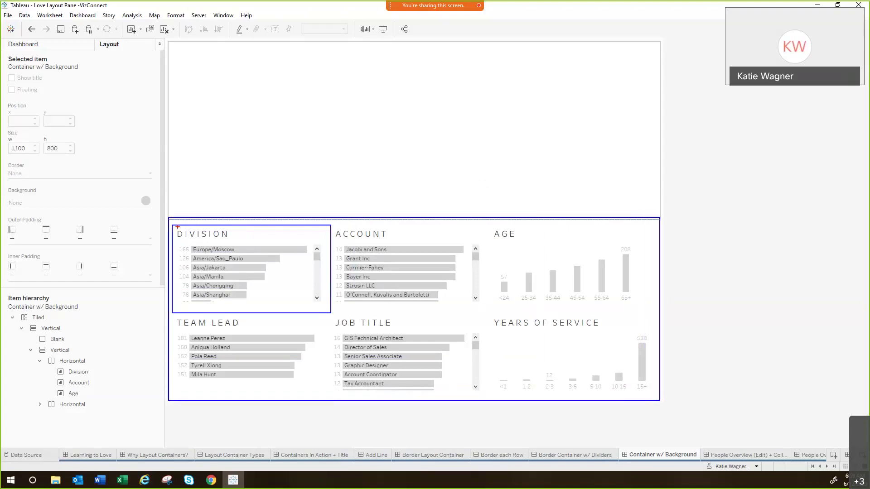
left_click_drag(171, 223, 204, 159)
left_click_drag(206, 221, 271, 223)
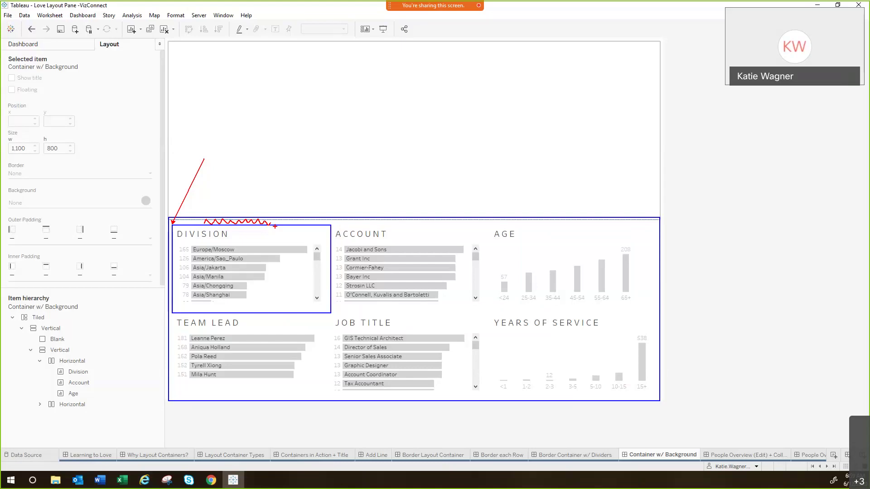
Select the vertical container holding both chart rows, starting from the Account chart, and set its background to light gray
left_click(420, 239)
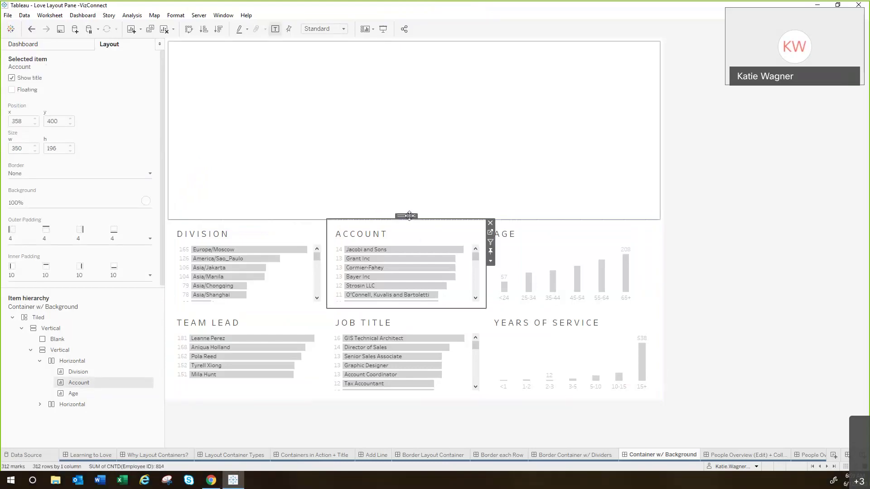
double_click(409, 216)
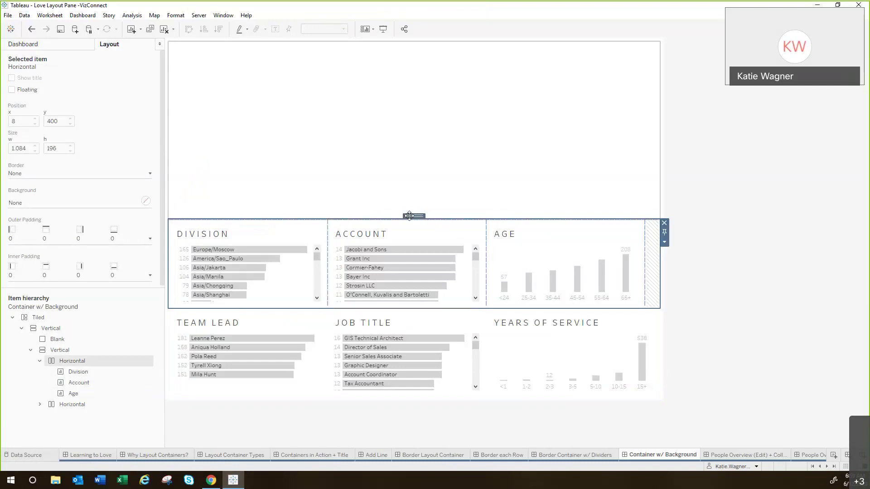
double_click(409, 216)
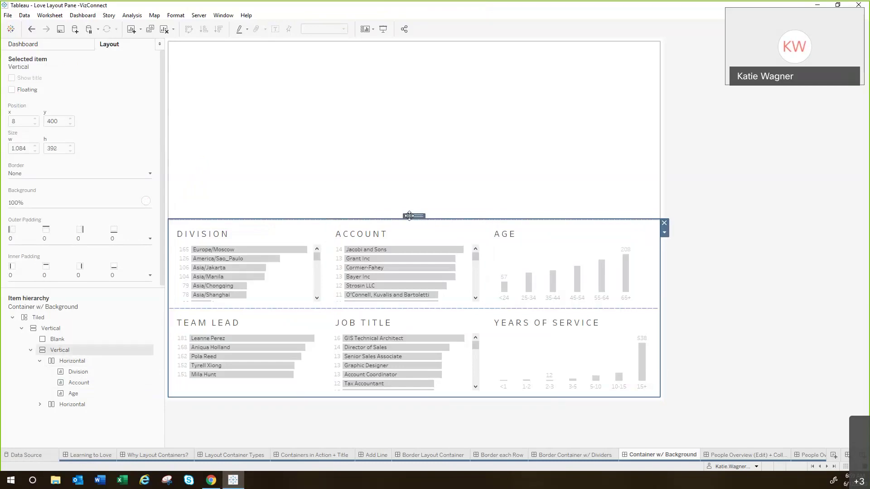
left_click(131, 201)
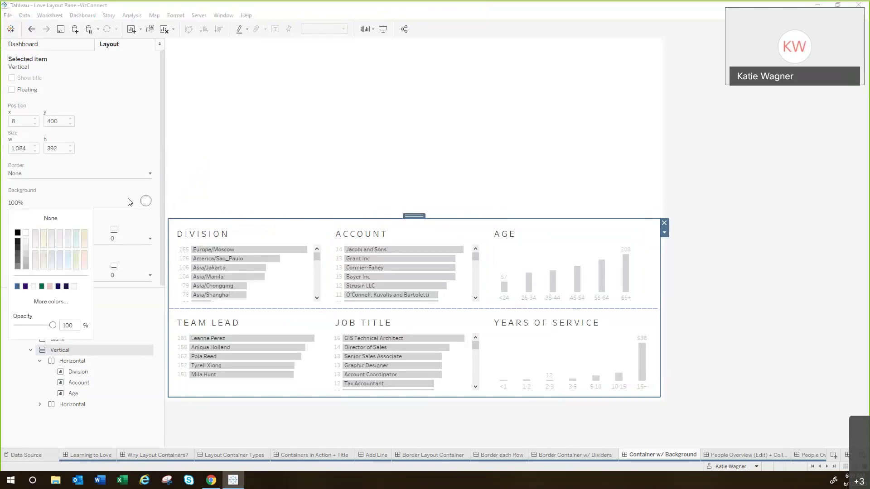
left_click(26, 243)
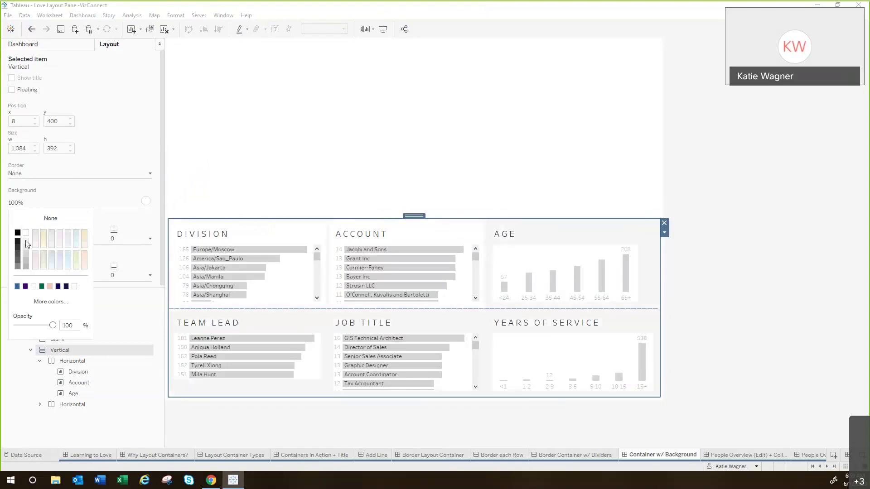
left_click(692, 270)
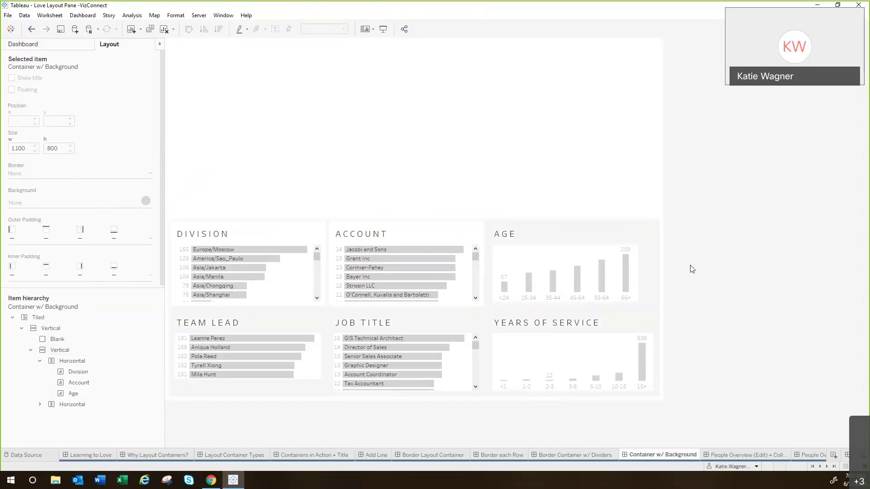
Give the Age chart a white background
left_click(606, 235)
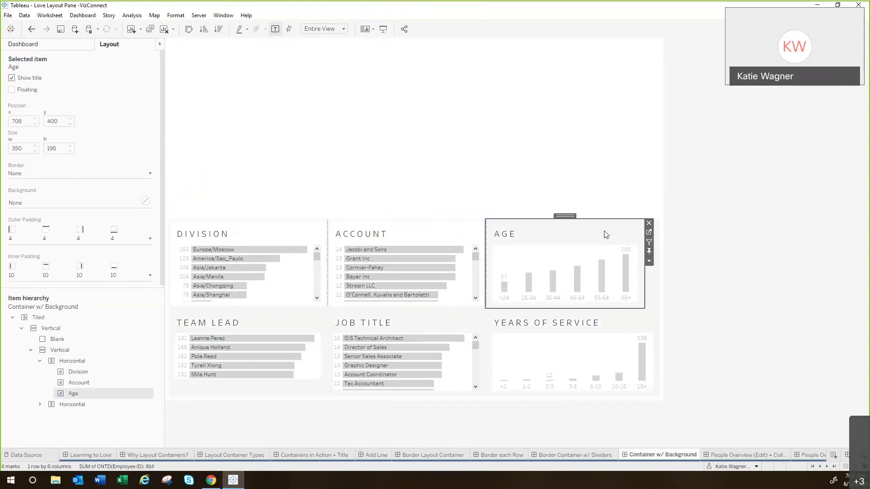
left_click(81, 203)
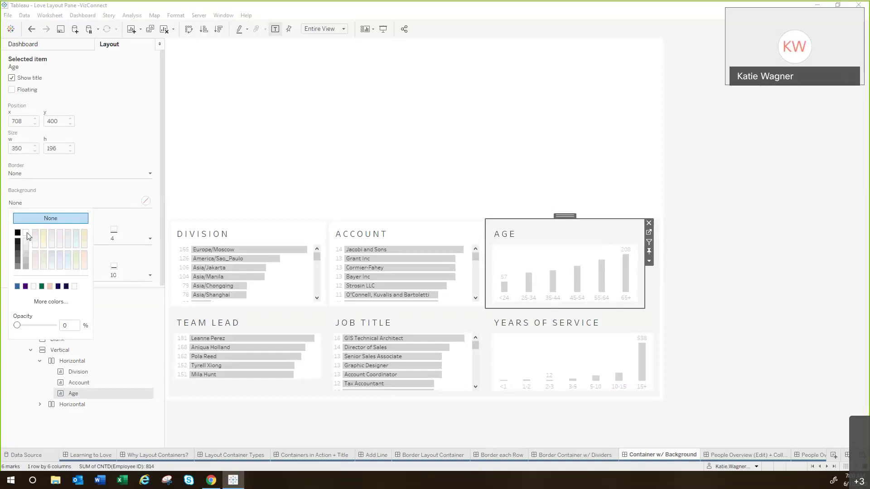
left_click(685, 266)
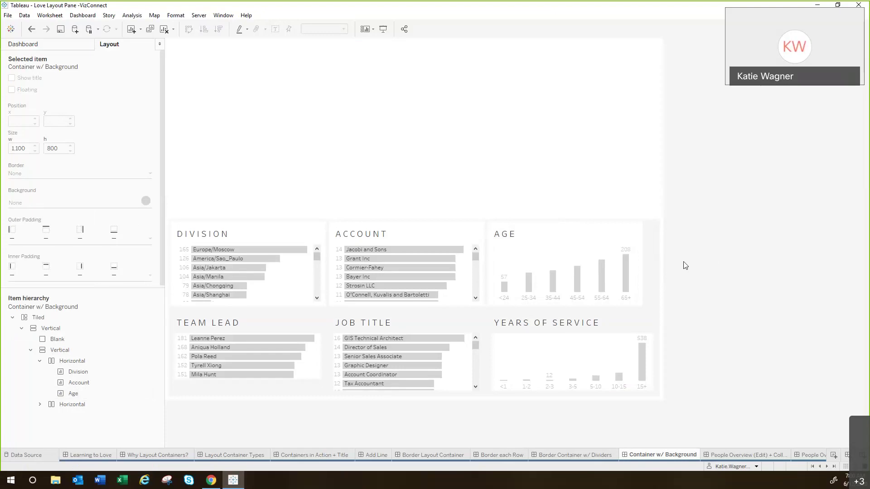
Set white backgrounds on the Team Lead, Job Title and Years of Service charts in the lower row
left_click(274, 329)
left_click(94, 204)
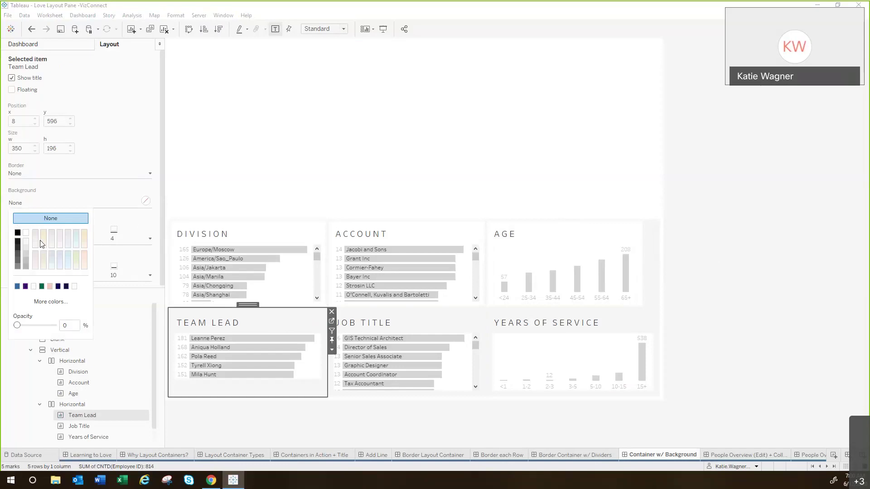
left_click(397, 309)
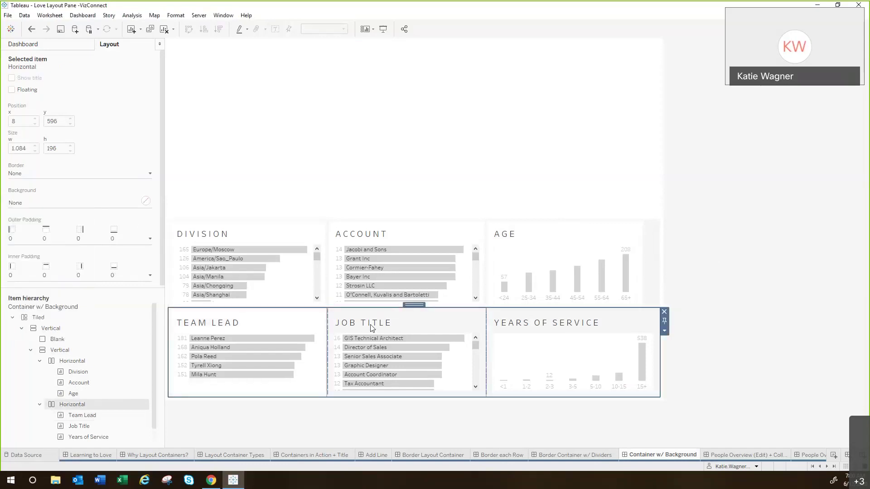
left_click(390, 320)
left_click(68, 203)
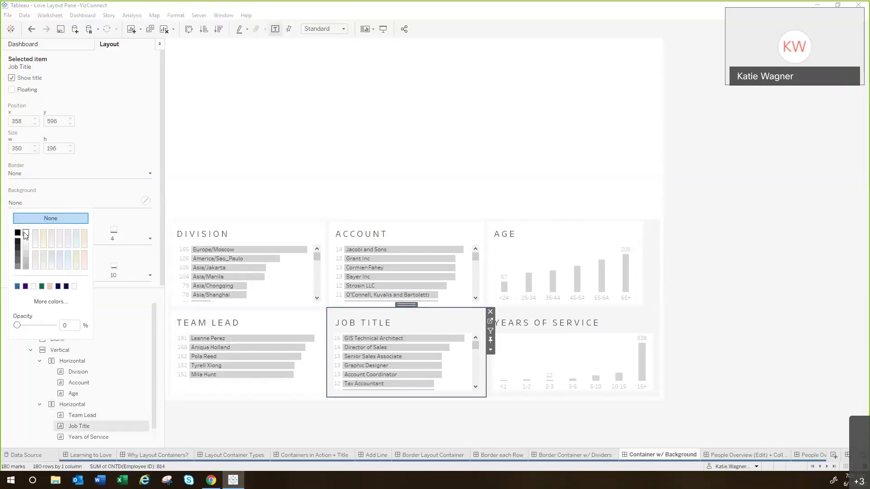
left_click(535, 329)
left_click(54, 203)
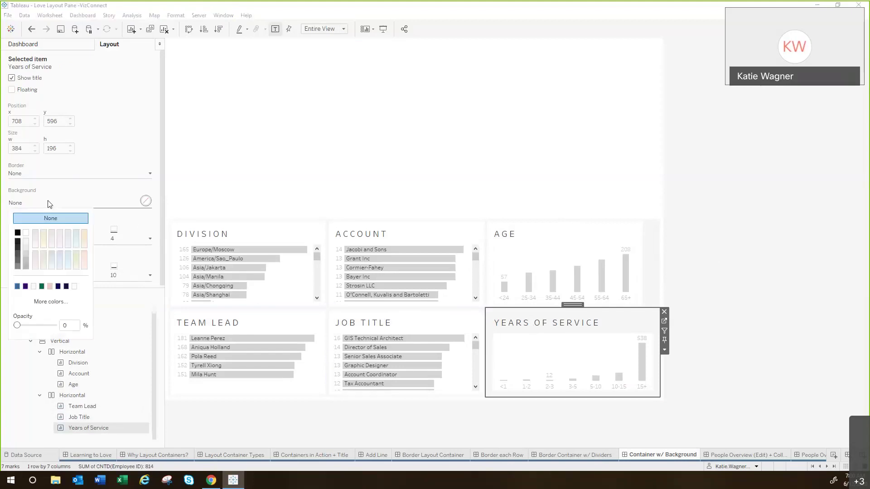
left_click(763, 269)
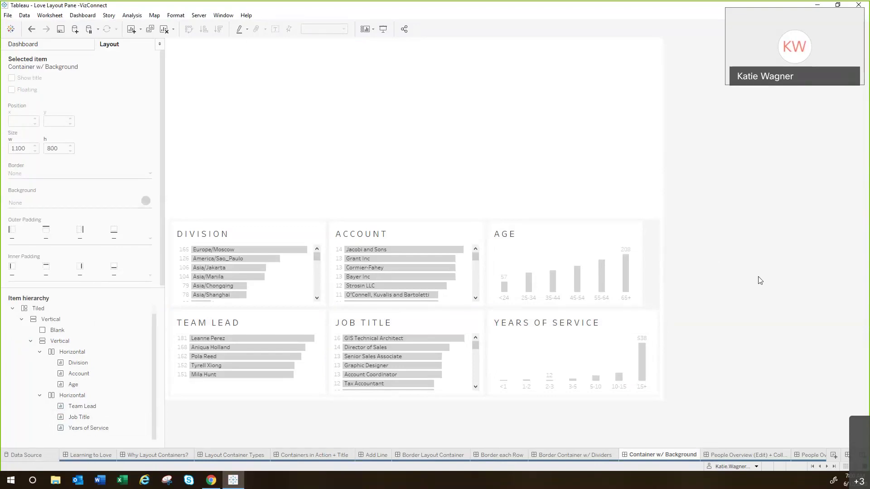
Inspect the empty space beside the Age chart in the upper row container and compare it with the Border Container w/ Dividers dashboard
left_click(653, 246)
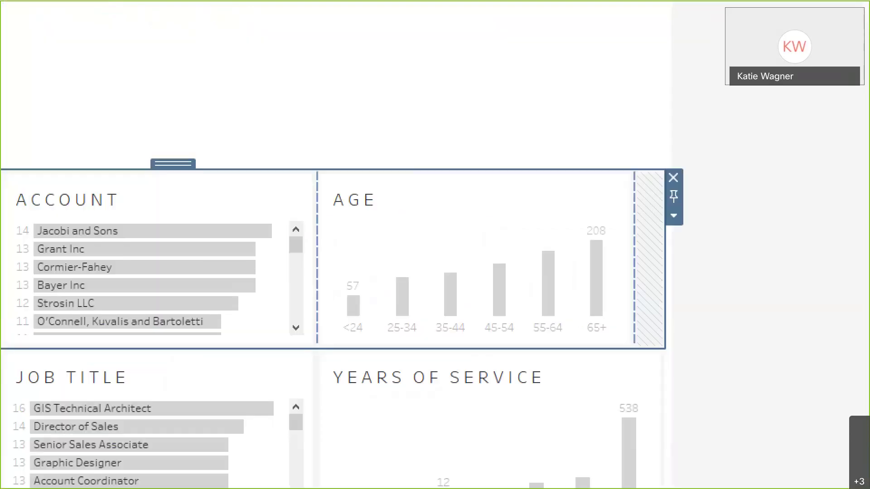
left_click_drag(655, 164, 721, 57)
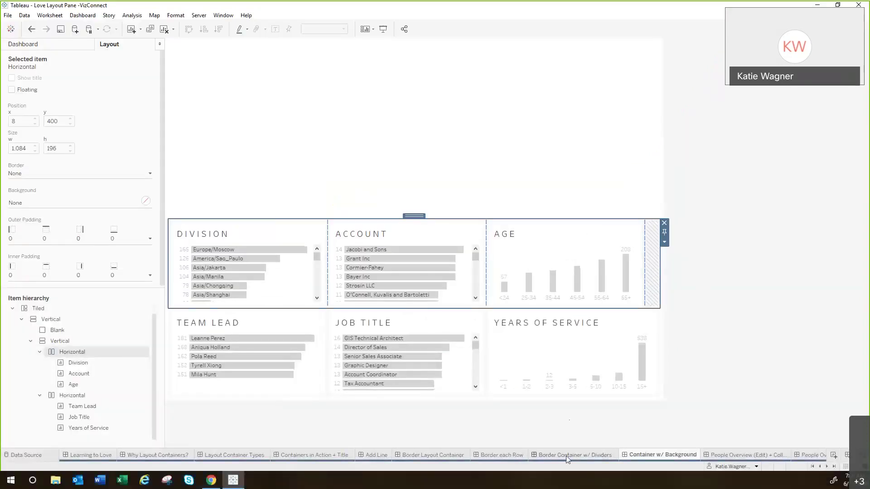
left_click(567, 457)
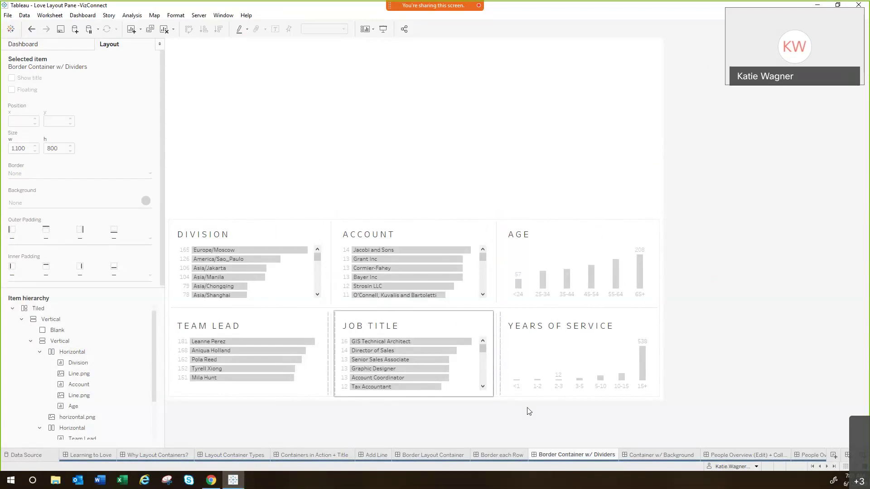
left_click(658, 451)
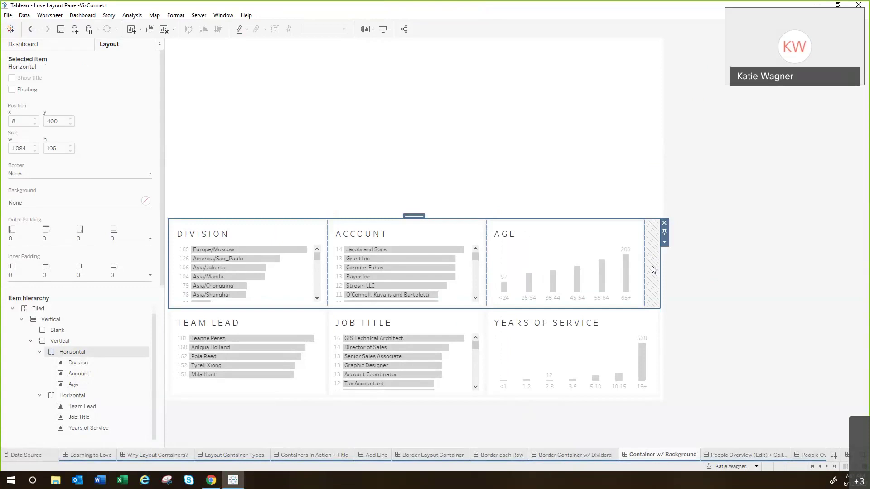
left_click(713, 287)
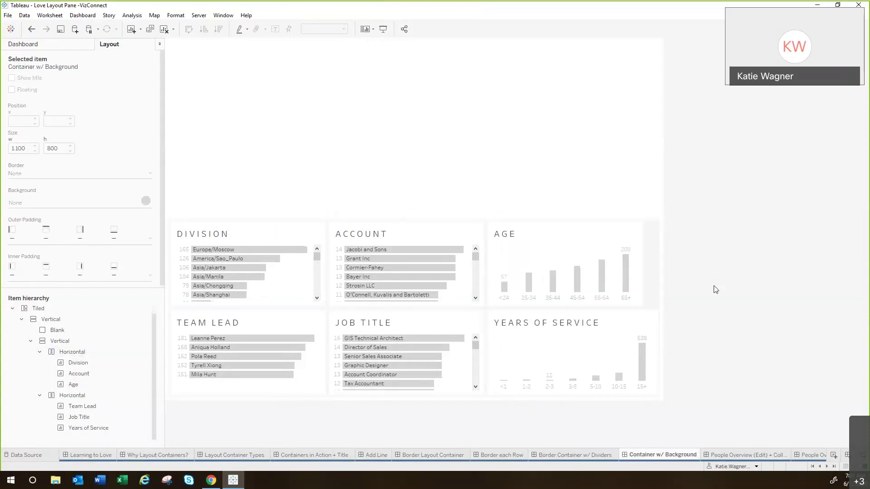
Check the width pins on the upper-row charts and release the Age chart's fixed width so it fills the row
left_click(628, 233)
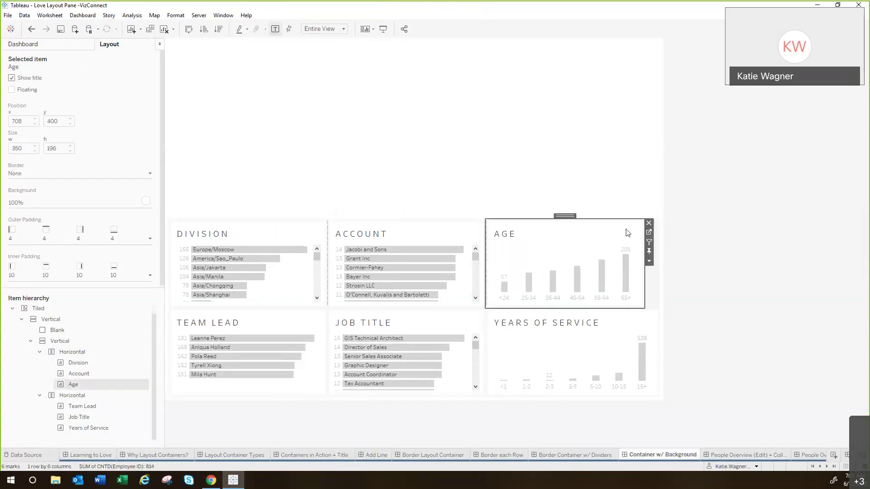
key("ctrl+2")
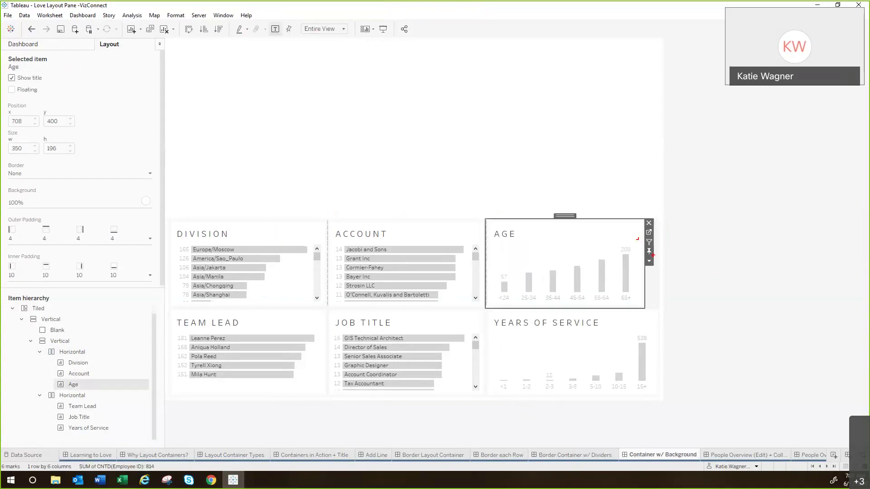
left_click_drag(639, 243, 690, 259)
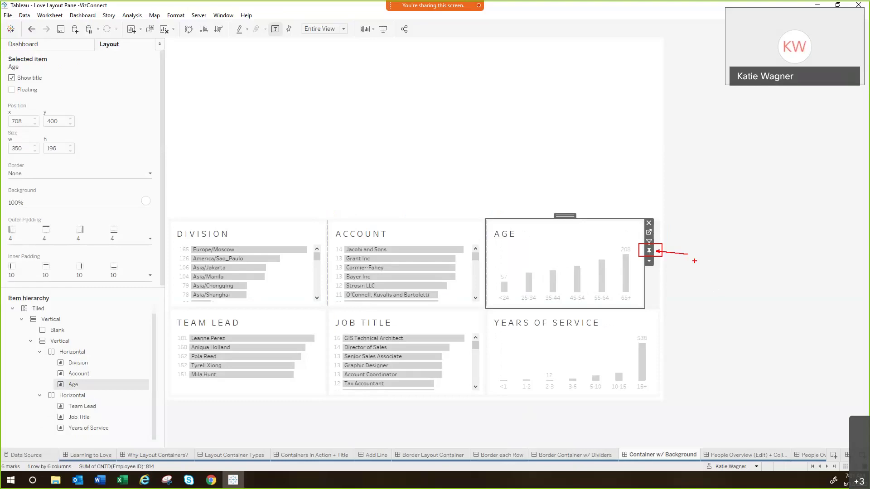
left_click(442, 236)
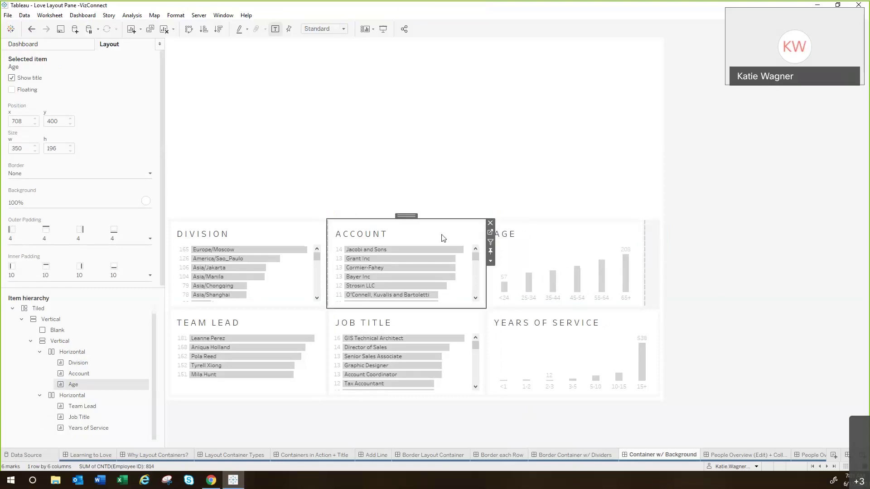
left_click(291, 231)
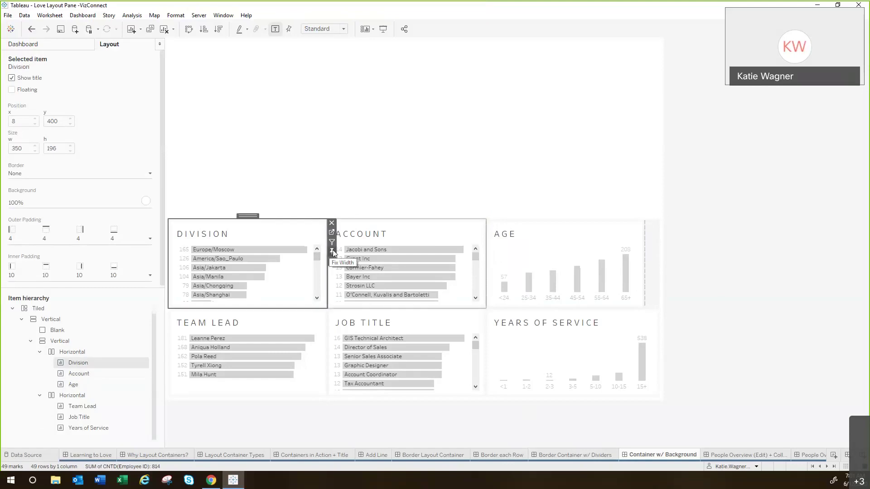
left_click(421, 231)
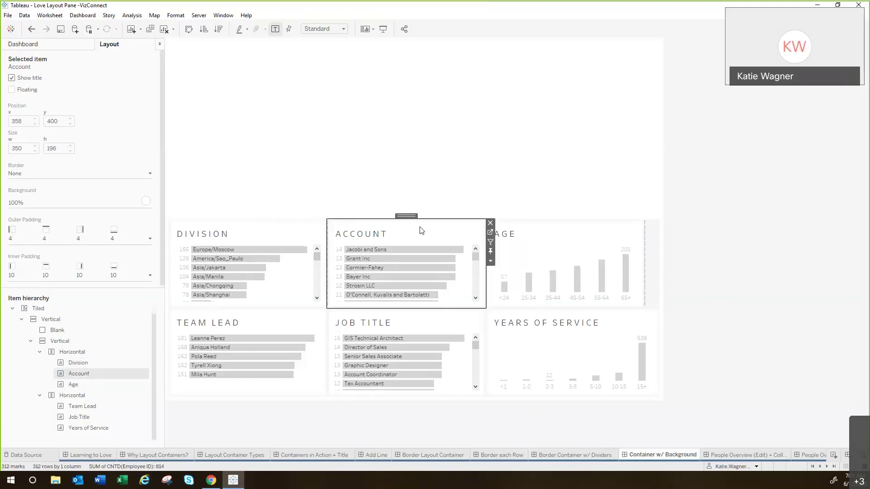
left_click(601, 243)
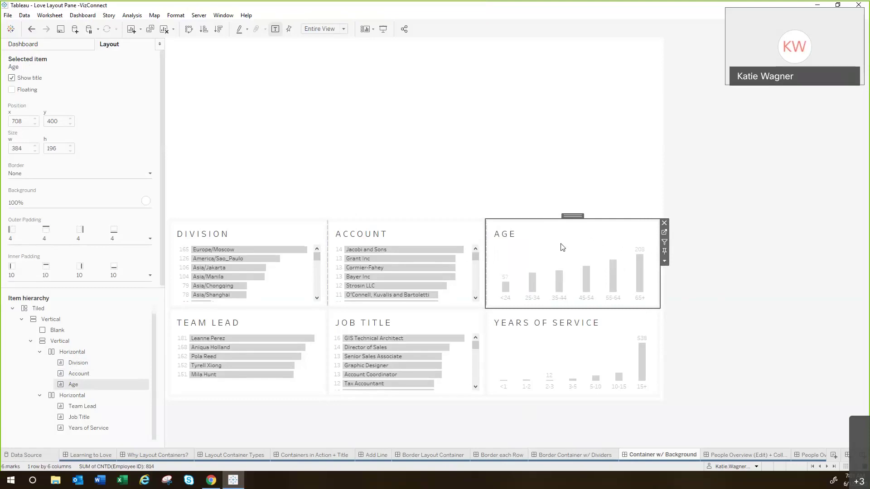
Select the horizontal container holding Division, Account and Age and distribute its contents evenly
double_click(575, 217)
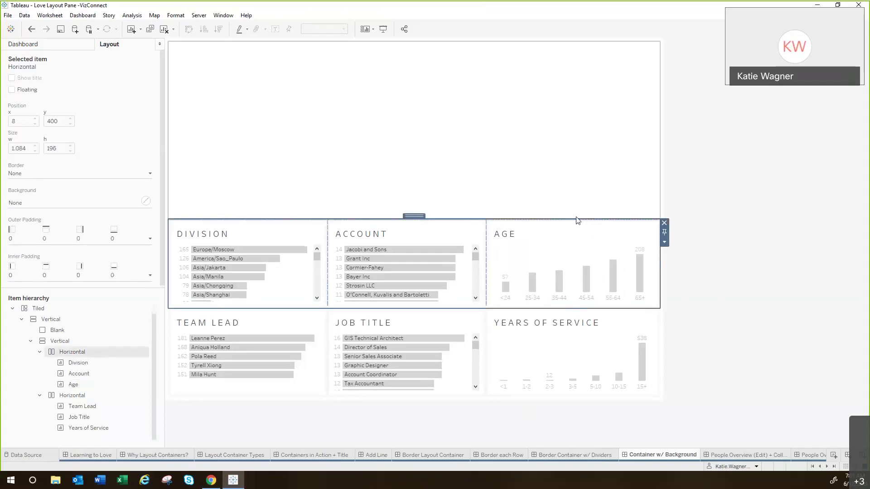
left_click(665, 242)
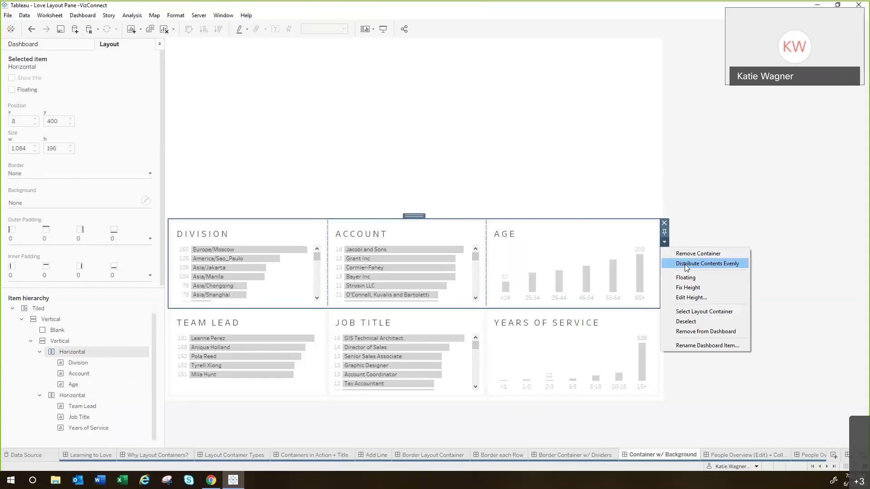
left_click(686, 265)
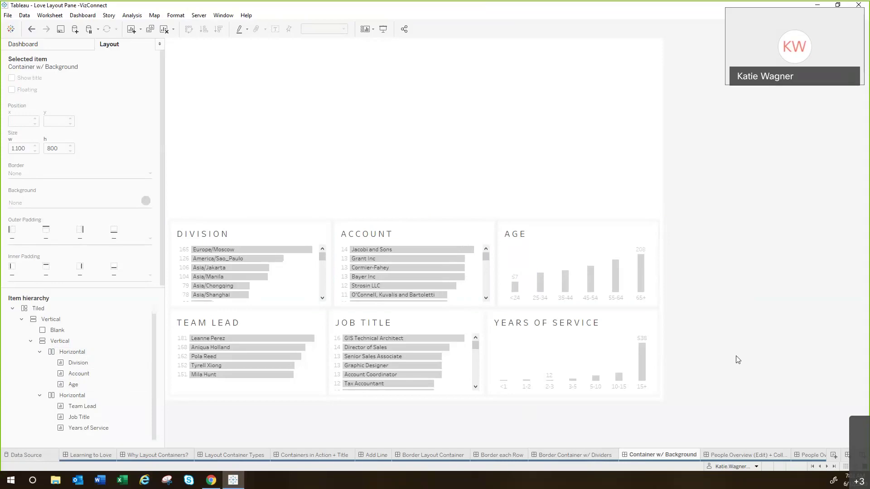
Open the People Overview (Edit) + Collapse dashboard and examine the Tiled and Floating options for dashboard objects
left_click(747, 455)
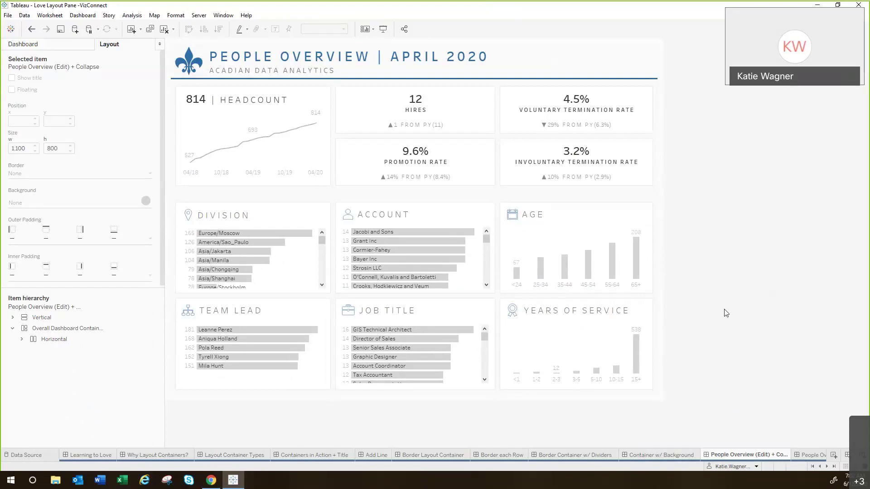
left_click(63, 45)
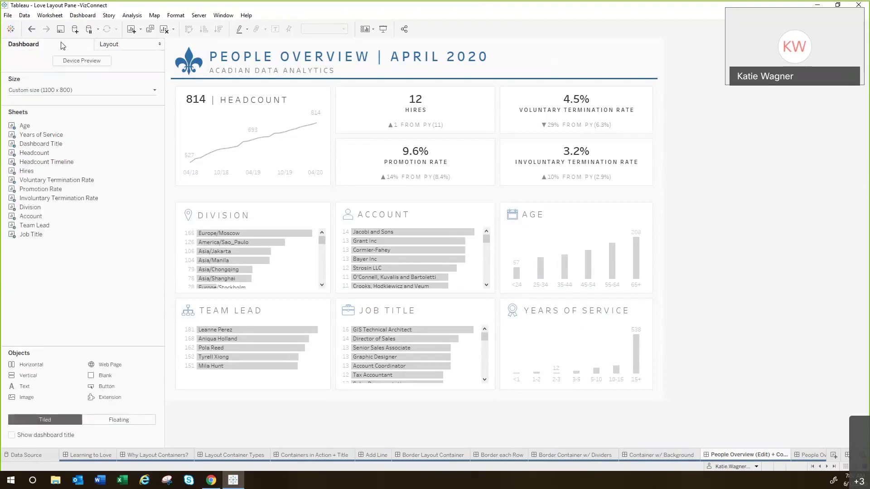
left_click_drag(77, 412, 167, 436)
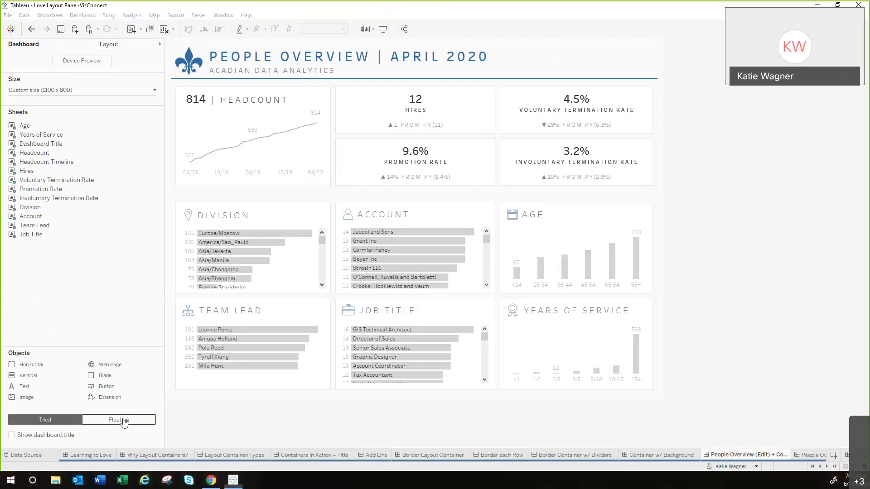
Show the Termination Reason filter for the Voluntary Termination Rate sheet on the dashboard
left_click(652, 114)
left_click(657, 128)
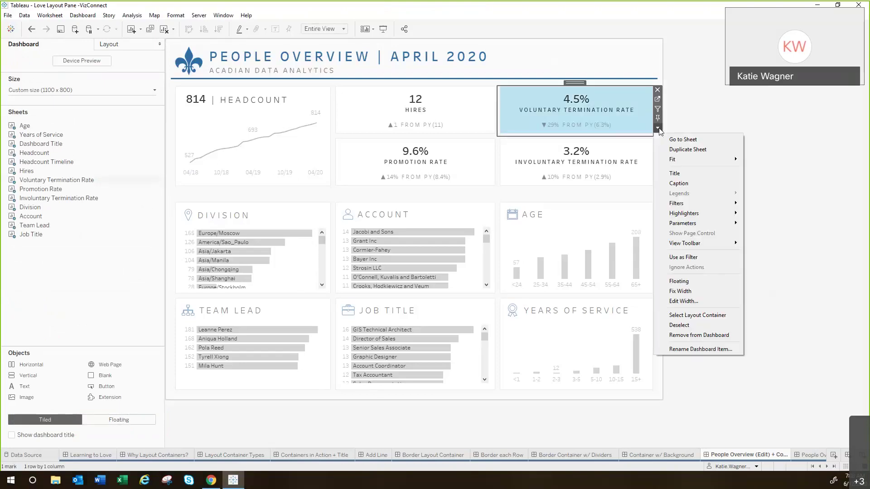
mouse_move(721, 204)
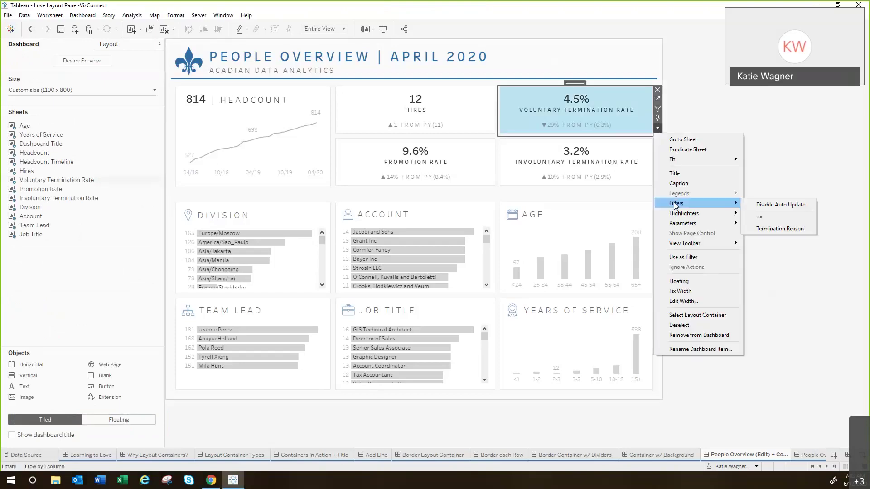
left_click(777, 229)
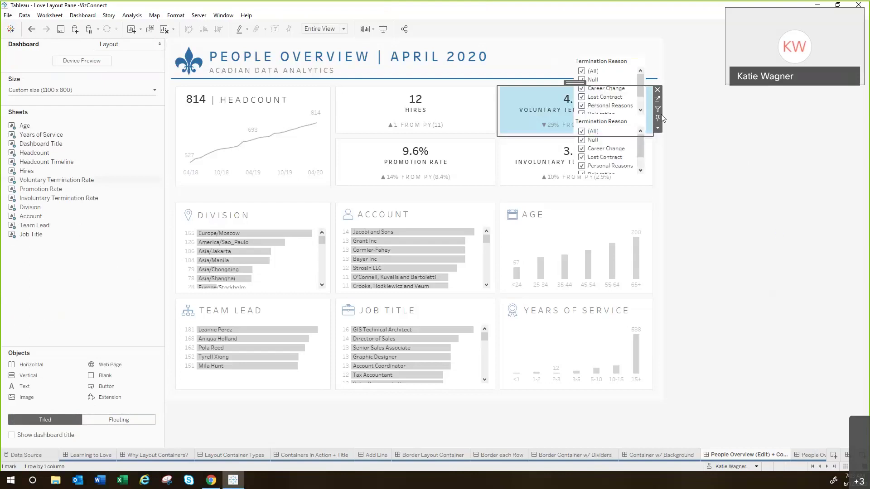
Remove the duplicate Termination Reason filter and dock the remaining one as a tiled column beside the dashboard content
left_click(611, 58)
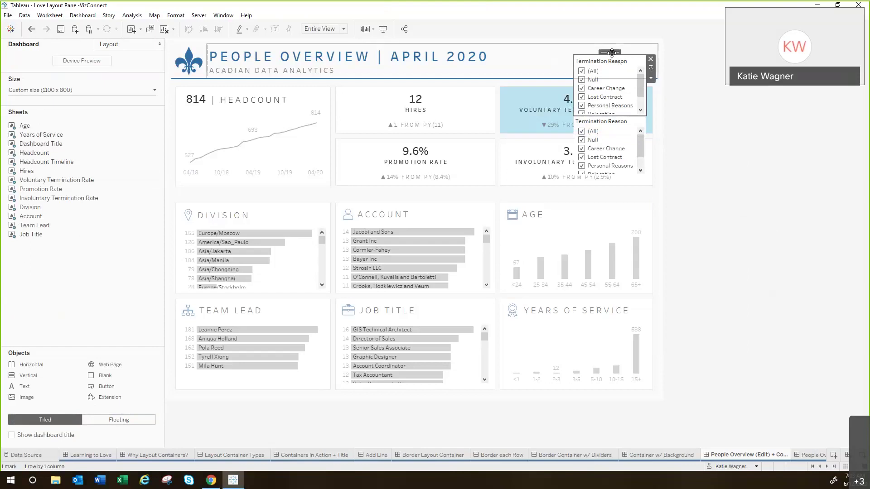
left_click(652, 118)
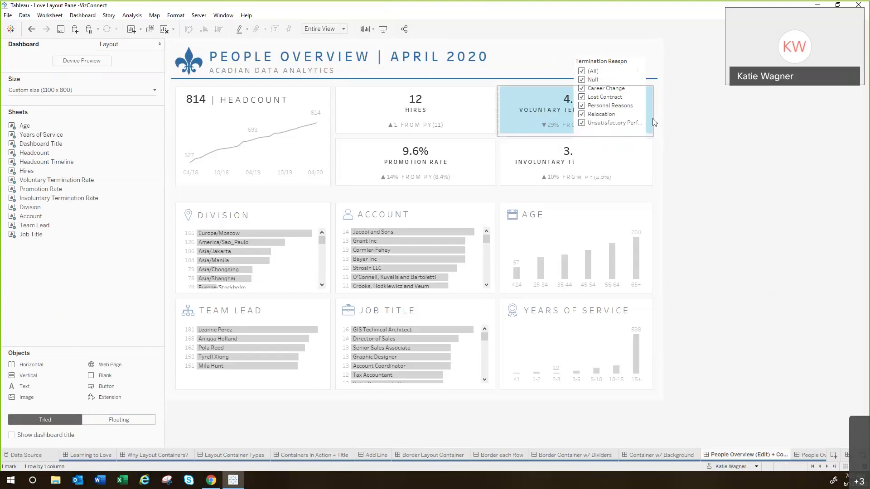
left_click(608, 62)
mouse_move(607, 50)
left_mouse_down()
mouse_move(514, 100)
mouse_move(651, 102)
mouse_move(663, 130)
left_mouse_up()
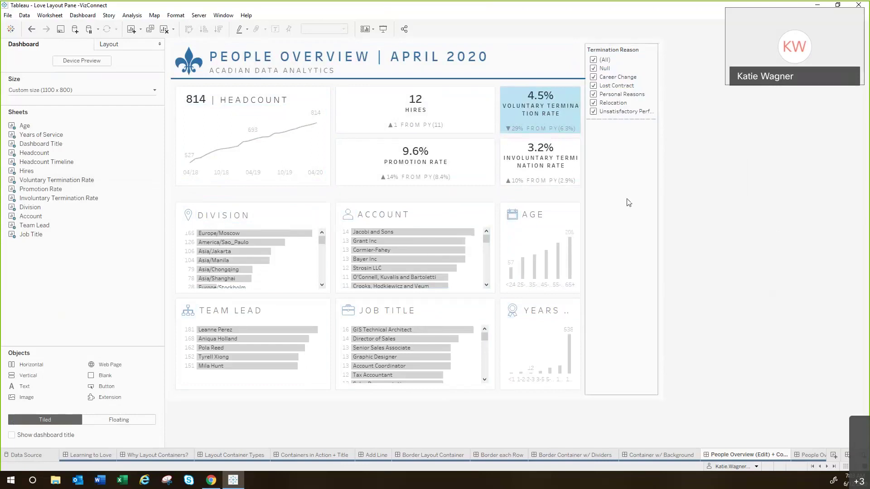
Select the container surrounding the Termination Reason filter and review its available options
left_click(633, 178)
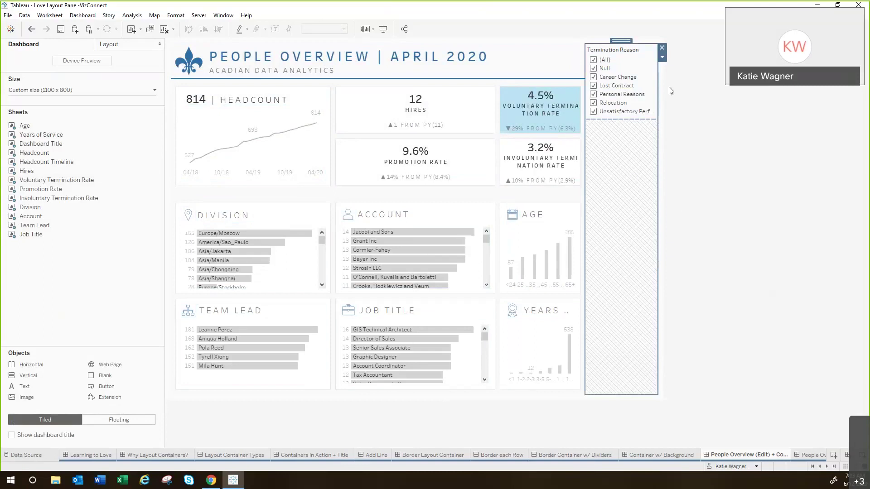
left_click(662, 58)
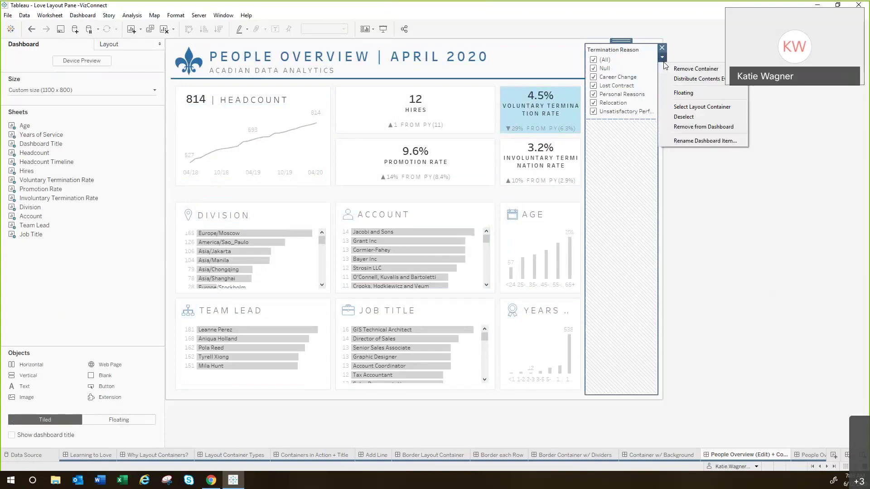
left_click(688, 42)
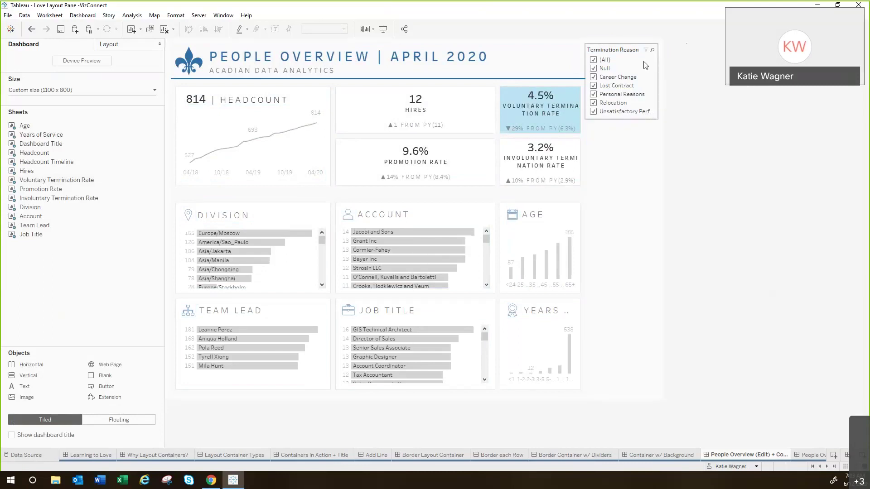
Make the container holding the Termination Reason filter floating and place it over the dashboard's upper-right corner
left_click(639, 67)
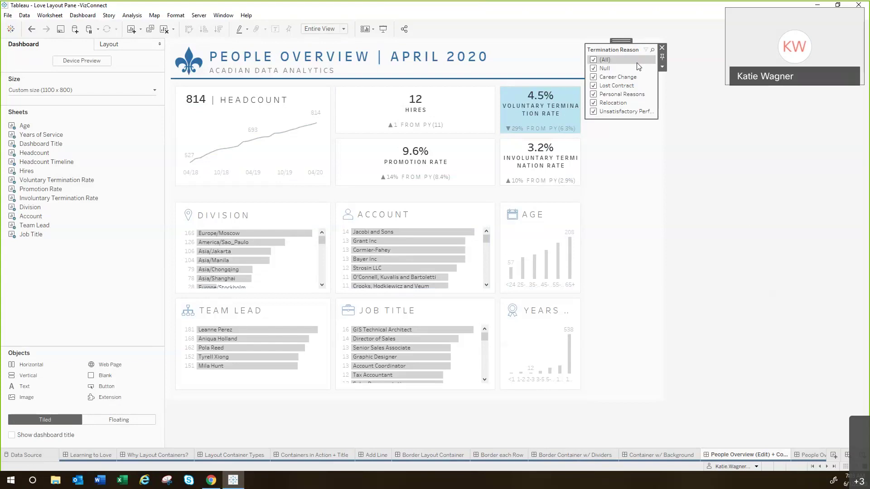
double_click(627, 42)
left_click(662, 57)
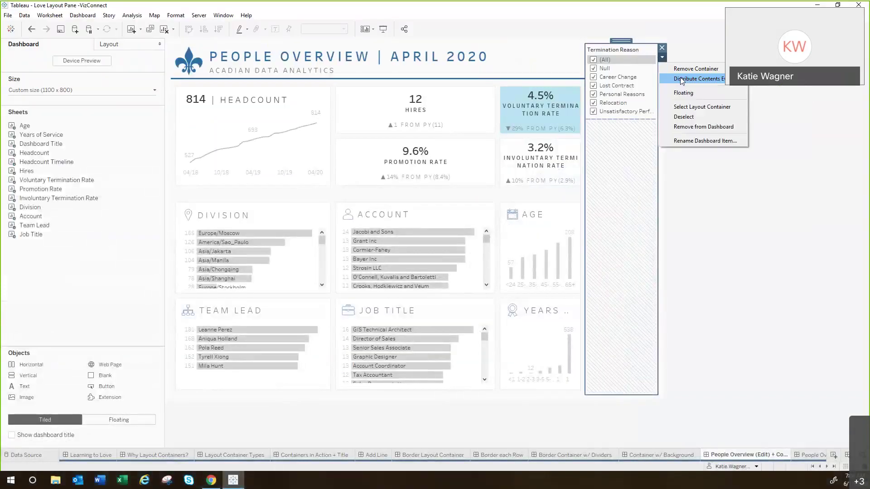
left_click(684, 93)
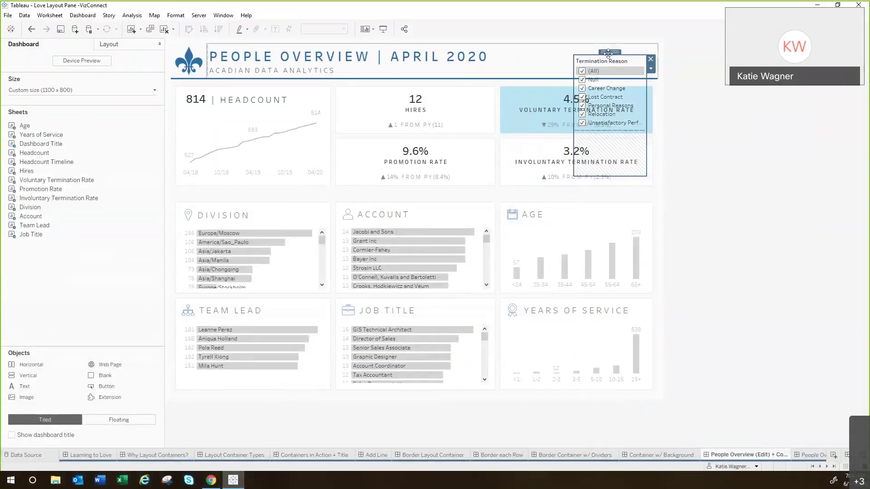
mouse_move(608, 53)
left_mouse_down()
mouse_move(563, 58)
mouse_move(423, 154)
mouse_move(366, 89)
mouse_move(499, 82)
mouse_move(428, 240)
mouse_move(325, 185)
mouse_move(492, 53)
mouse_move(617, 42)
left_mouse_up()
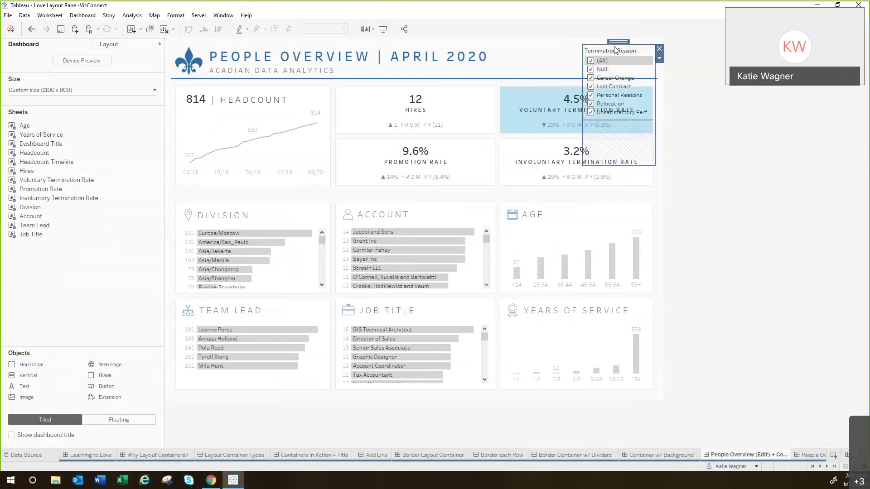
Add a show/hide button to the floating Termination Reason filter container
left_click(662, 59)
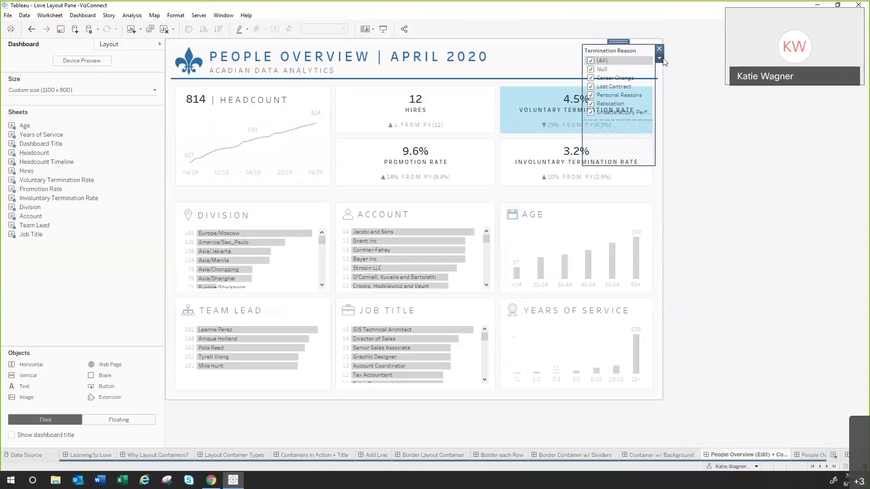
left_click(656, 60)
left_click(734, 104)
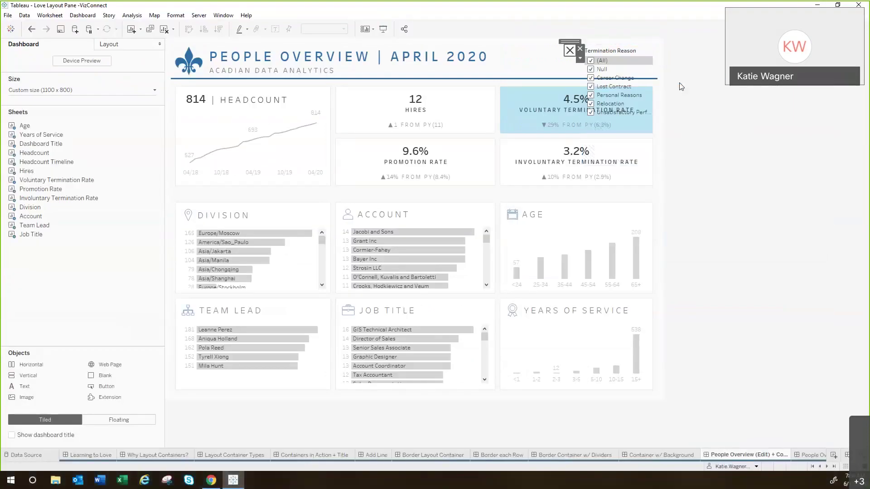
Test hiding and showing the Termination Reason filter container in presentation mode, leave it hidden, and return to editing
left_click(383, 30)
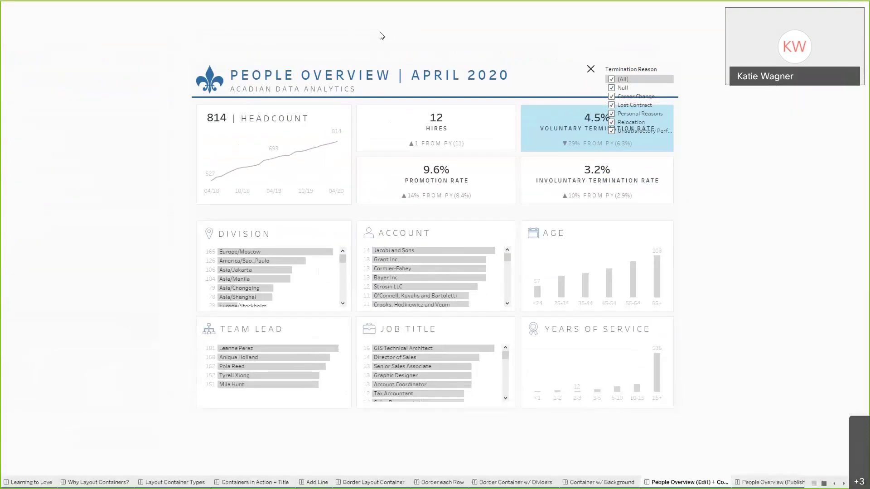
left_click(591, 69)
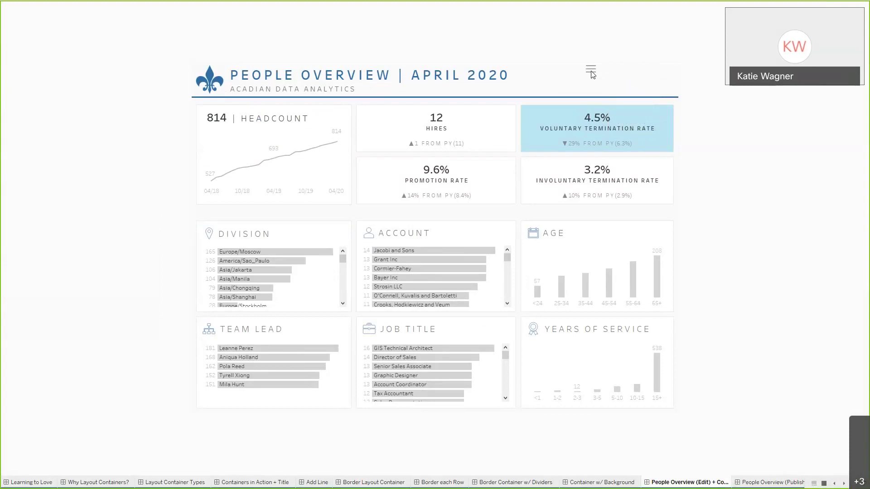
left_click(591, 71)
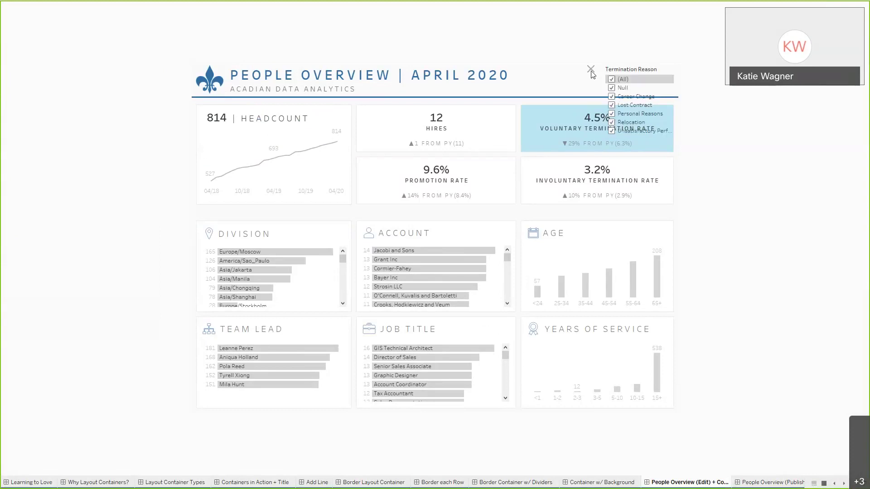
left_click(592, 72)
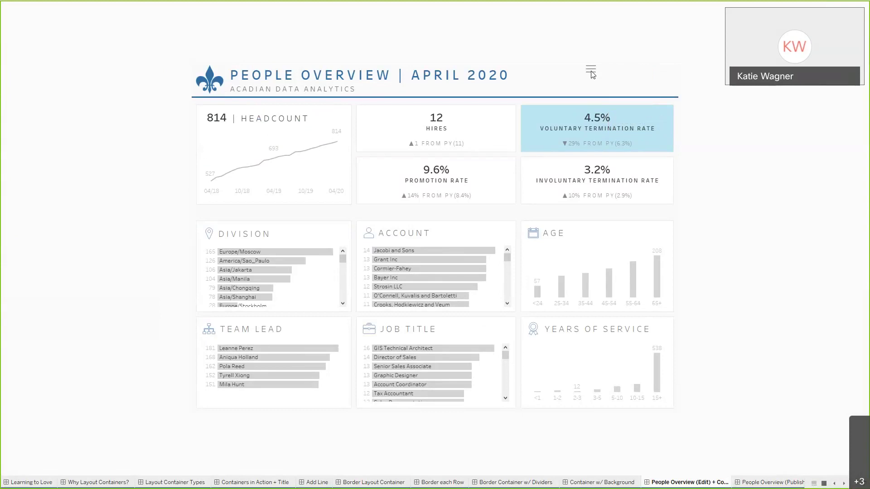
left_click(591, 71)
left_click(592, 74)
left_click(824, 483)
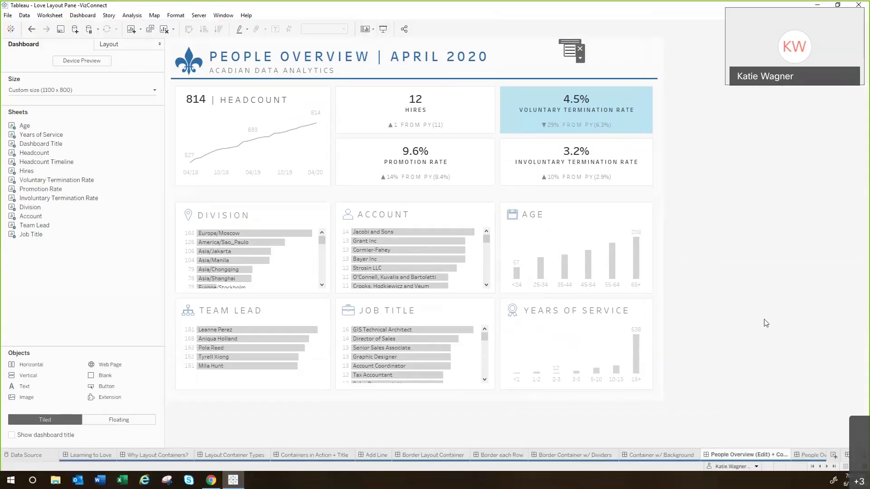
Move the filter's show/hide button to the far right end of the dashboard header
scroll(596, 454, "down", 5)
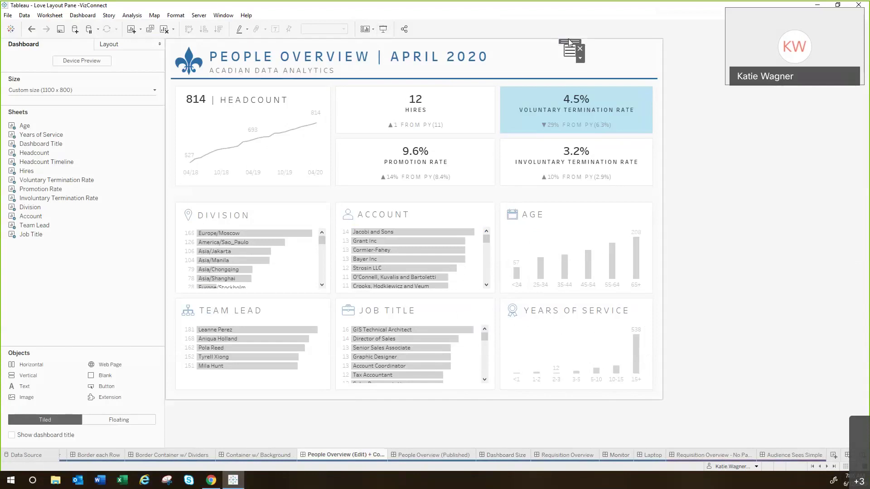
left_click_drag(568, 41, 635, 45)
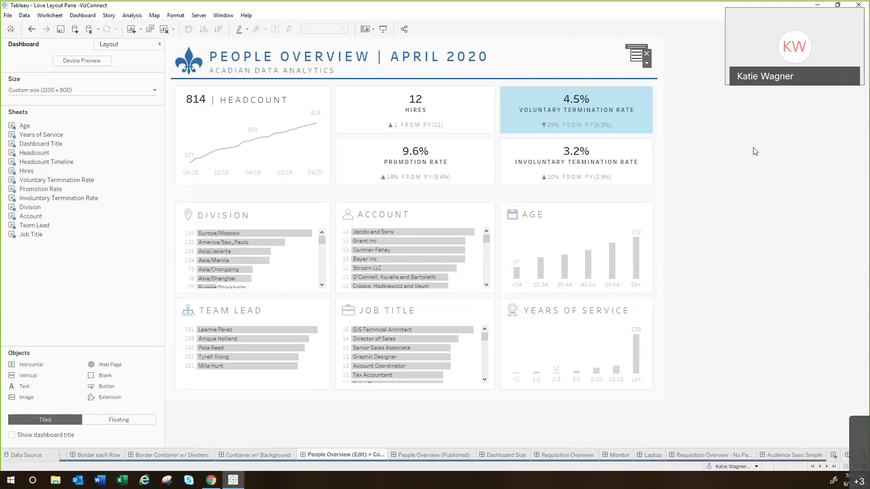
left_click(755, 151)
Open the Dashboard Size dashboard and read the Fixed size, Range and Automatic option descriptions
left_click(506, 455)
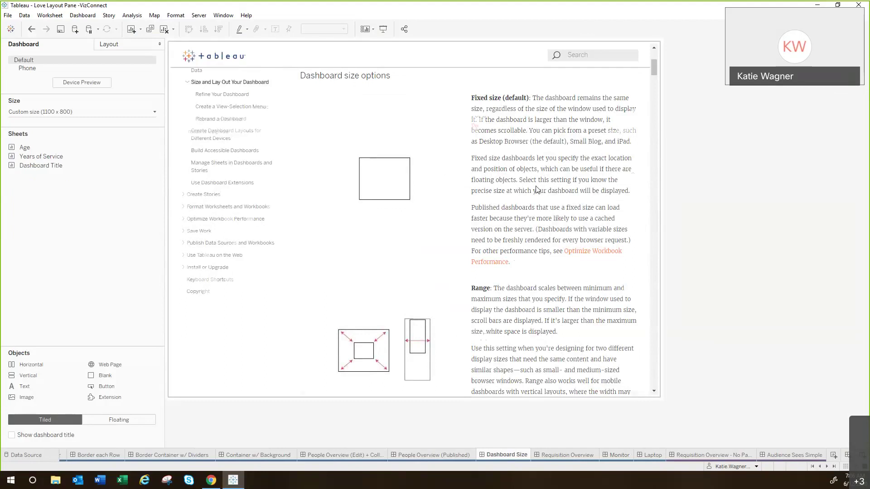
scroll(537, 190, "down", 3)
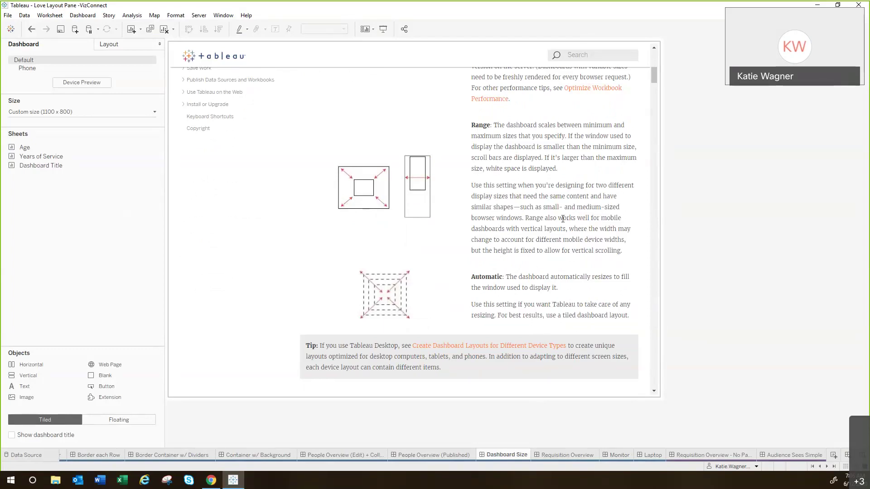
Return to the People Overview (Edit) dashboard and clear the selection on the Voluntary Termination Rate tile
left_click(367, 456)
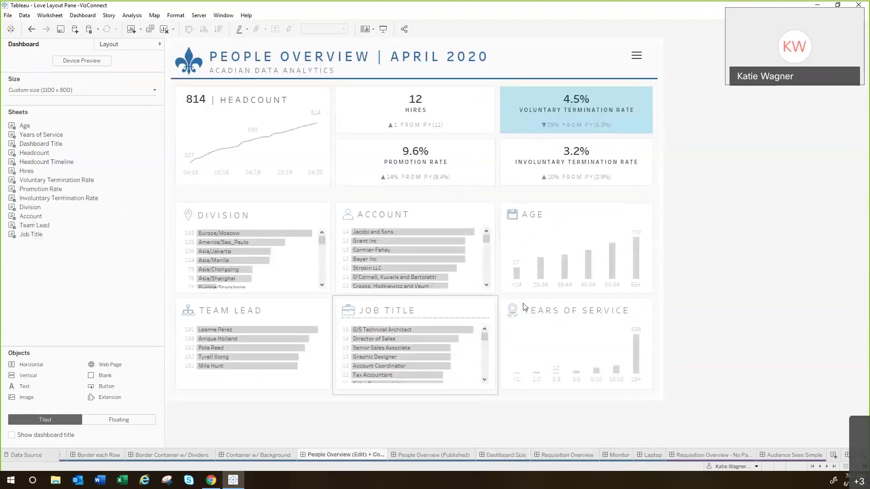
left_click(639, 123)
left_click(725, 224)
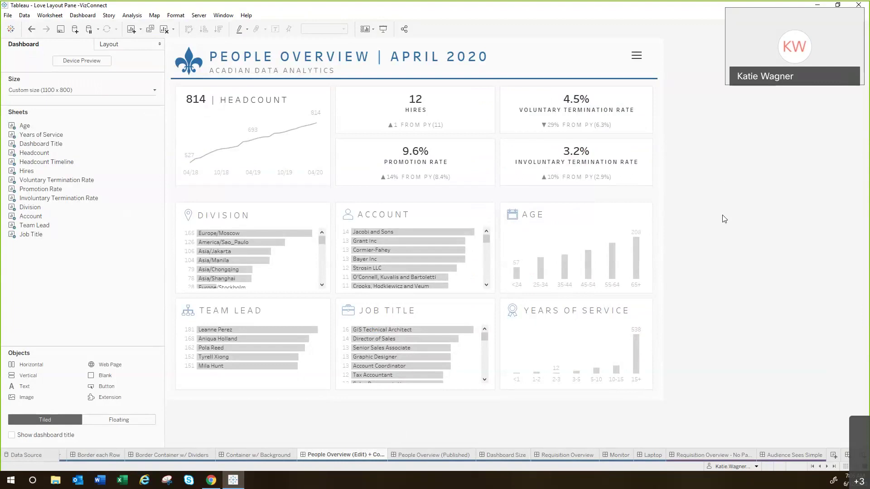
Set the People Overview (Edit) dashboard's fixed size to the PowerPoint (1600 x 900) preset
left_click(96, 91)
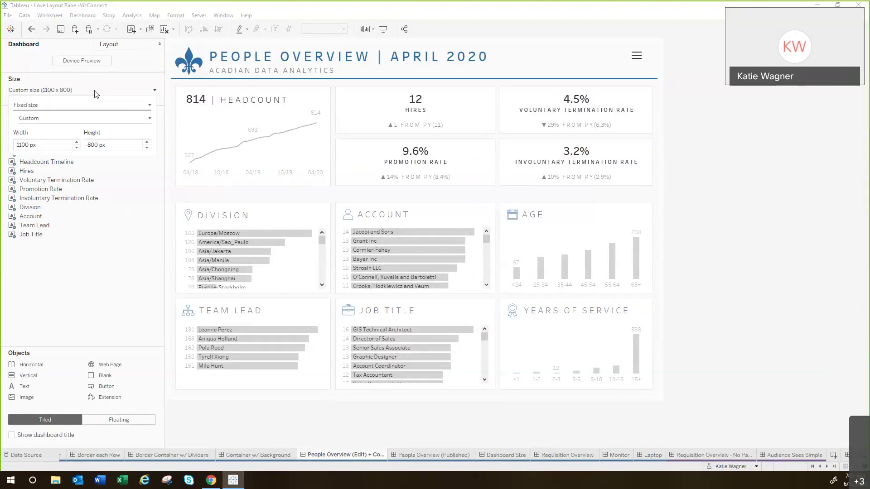
left_click(99, 119)
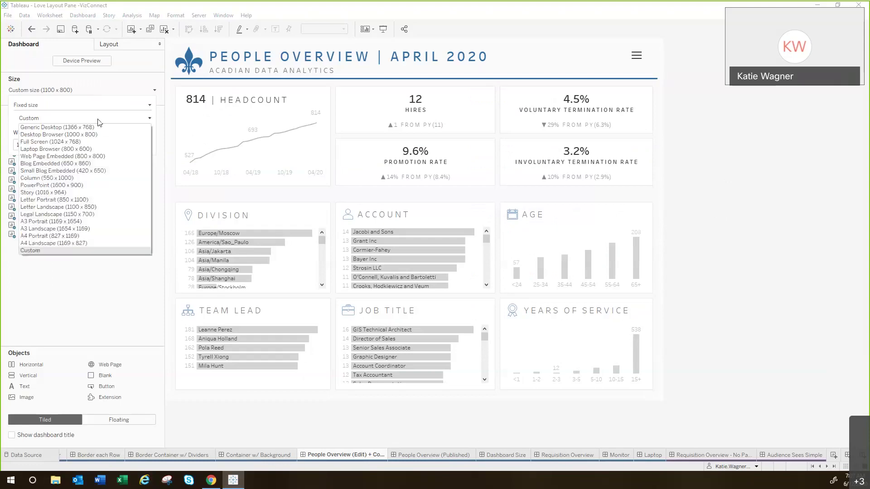
left_click(79, 186)
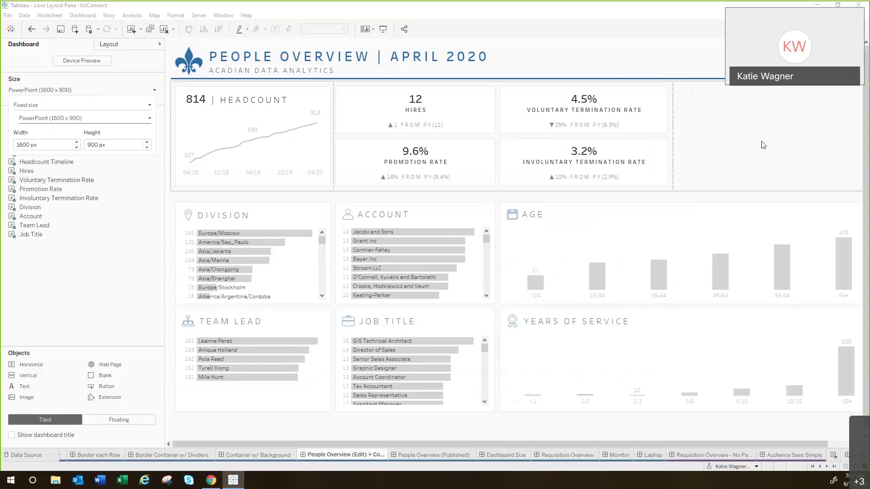
mouse_move(494, 78)
left_mouse_down()
mouse_move(626, 124)
mouse_move(752, 187)
mouse_move(864, 189)
left_mouse_up()
left_click_drag(502, 200, 852, 309)
key("Escape")
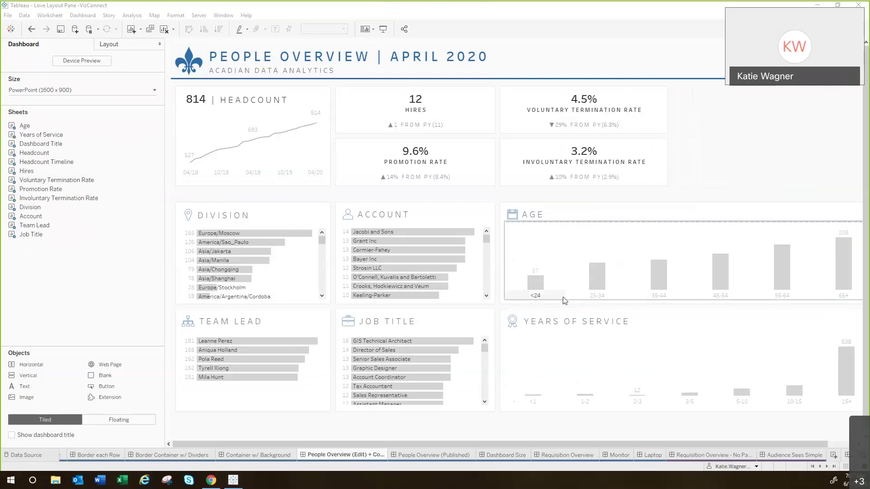
Open the Requisition Overview dashboard and examine the minimum and maximum dimensions of its Range size setting
left_click(566, 456)
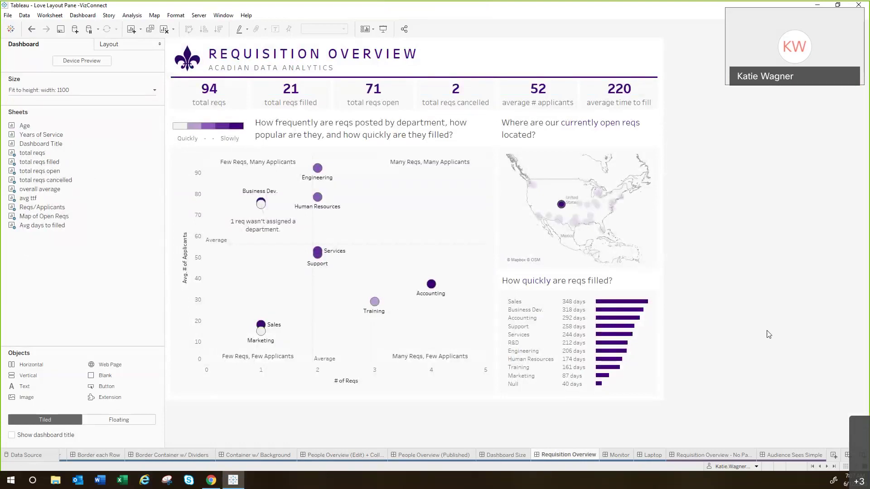
left_click(146, 94)
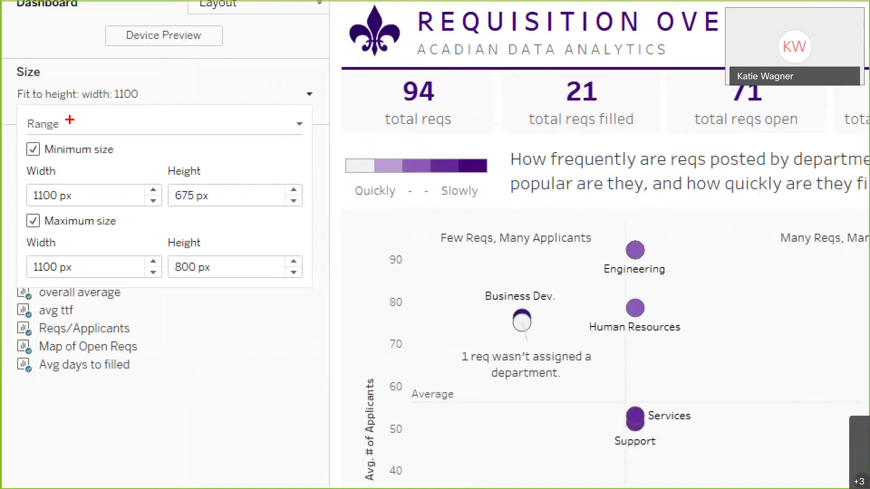
left_click_drag(18, 157, 77, 253)
left_click_drag(163, 154, 207, 263)
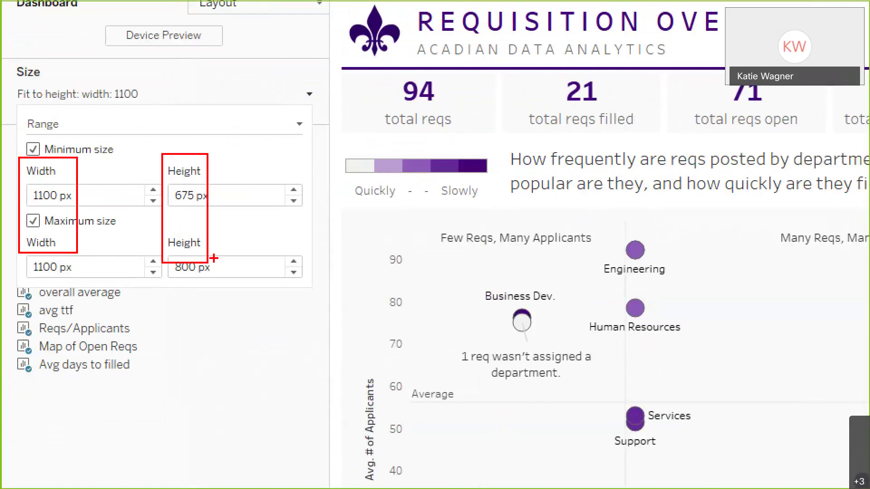
key("Escape")
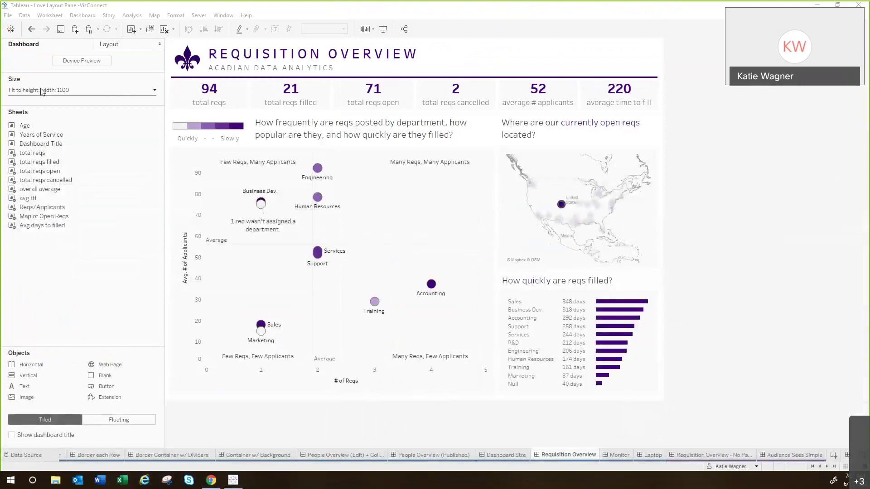
left_click(100, 94)
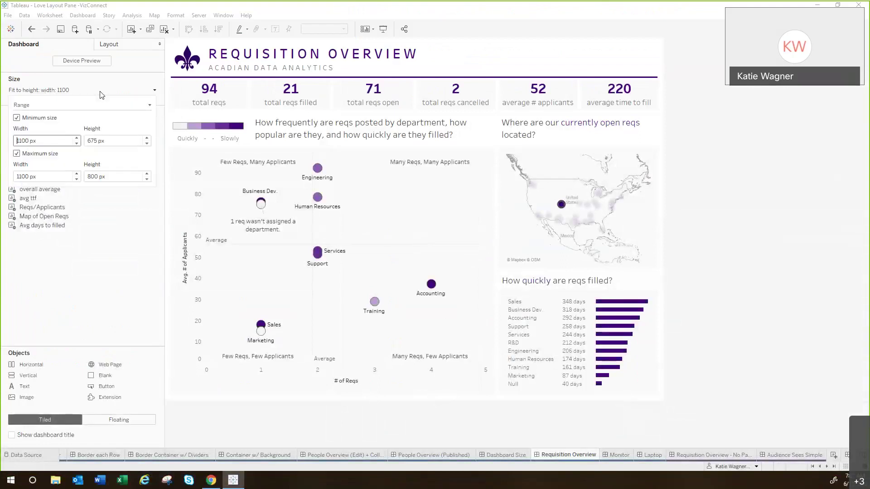
left_click(265, 202)
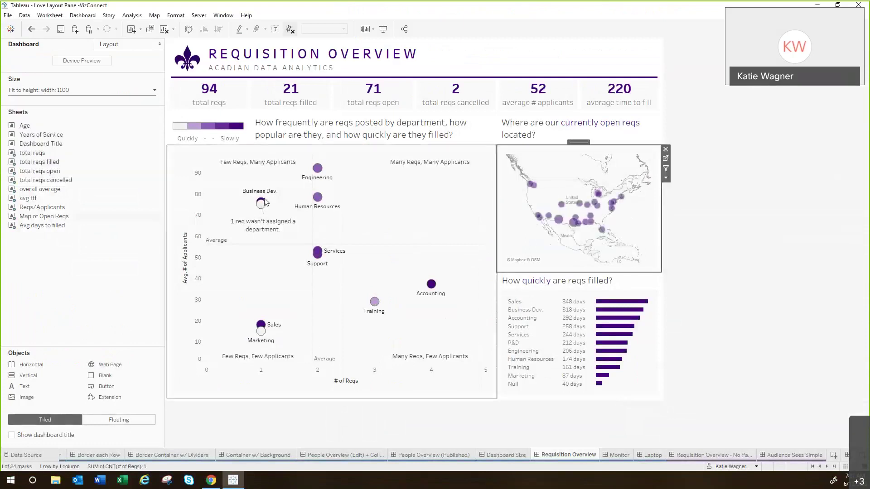
Remove the maximum size limit from the Requisition Overview dashboard's Range sizing
left_click(85, 91)
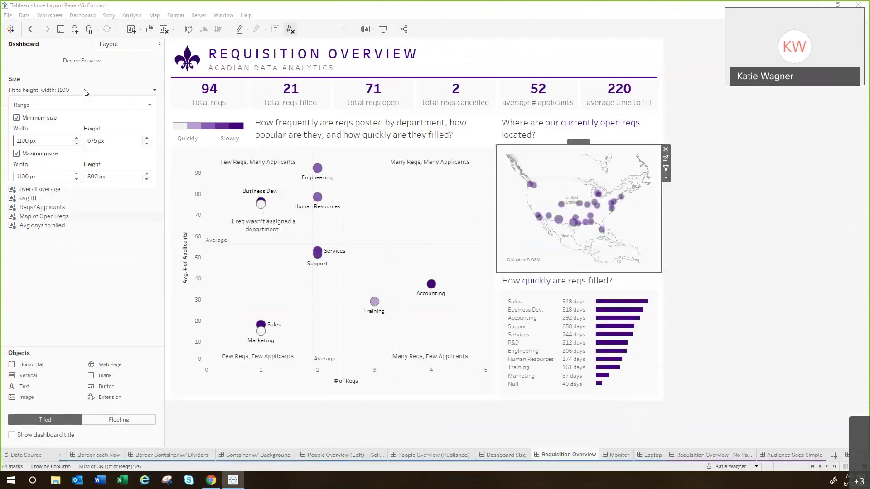
left_click(16, 154)
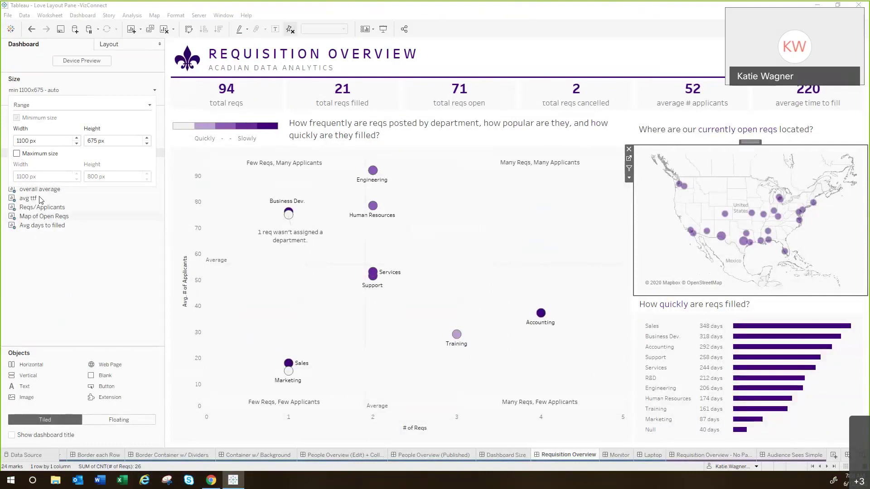
left_click(110, 259)
Enlarge the Requisition Overview item hierarchy and expand the Top 1/3 and Bottom 2/3 containers to examine their nested items
left_click(118, 47)
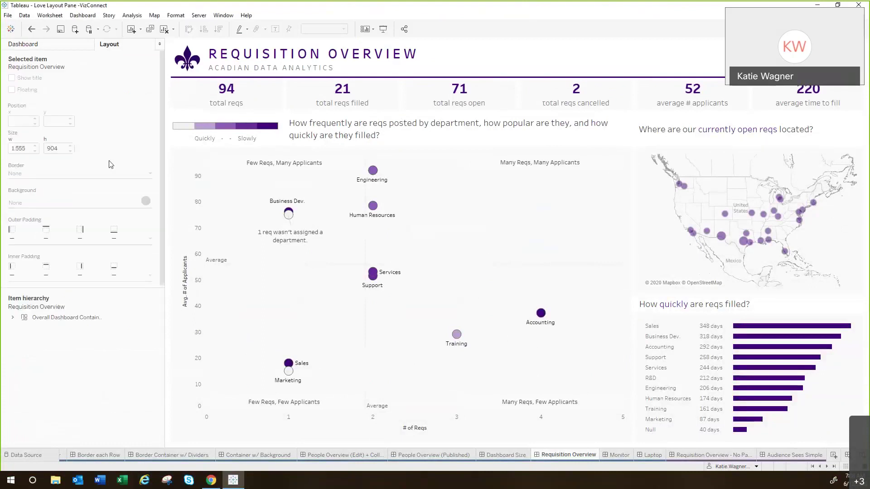
left_click_drag(66, 287, 66, 192)
left_click(12, 221)
left_click(22, 232)
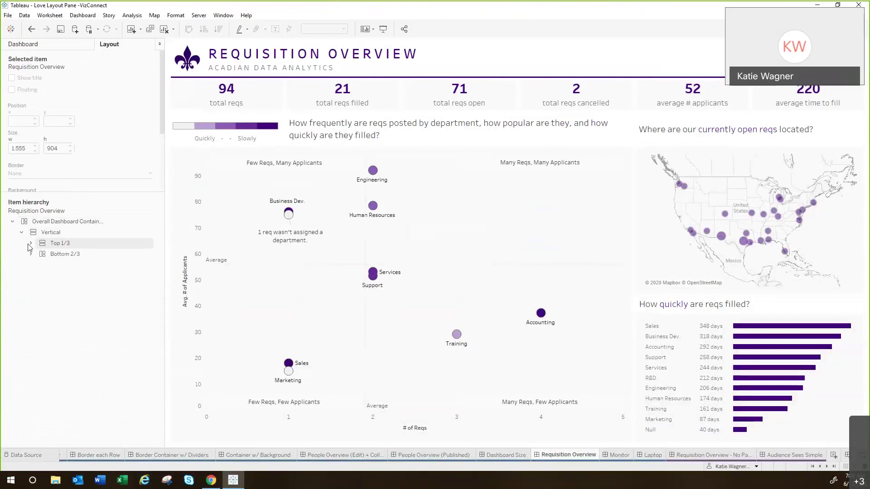
left_click(31, 244)
left_click(31, 287)
left_click(40, 308)
left_click(39, 276)
left_click(40, 254)
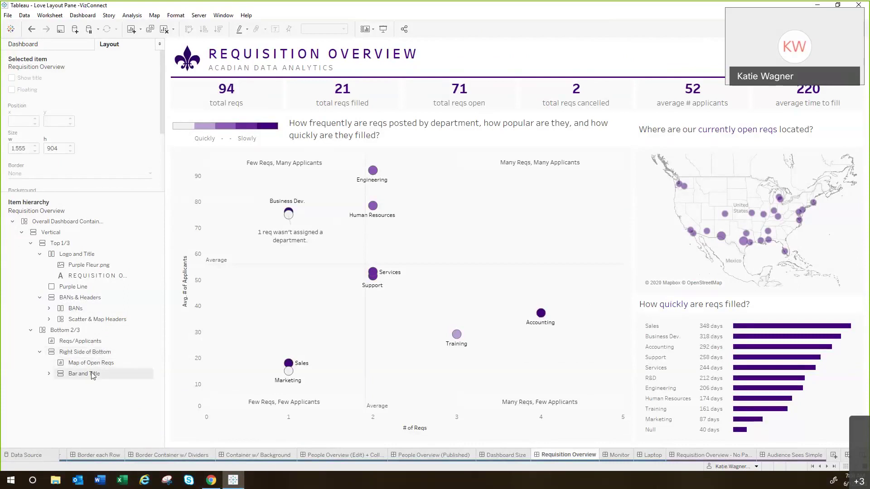
Select the Right Side of Bottom container and mark out the areas of its map and bar chart on screen
left_click(99, 356)
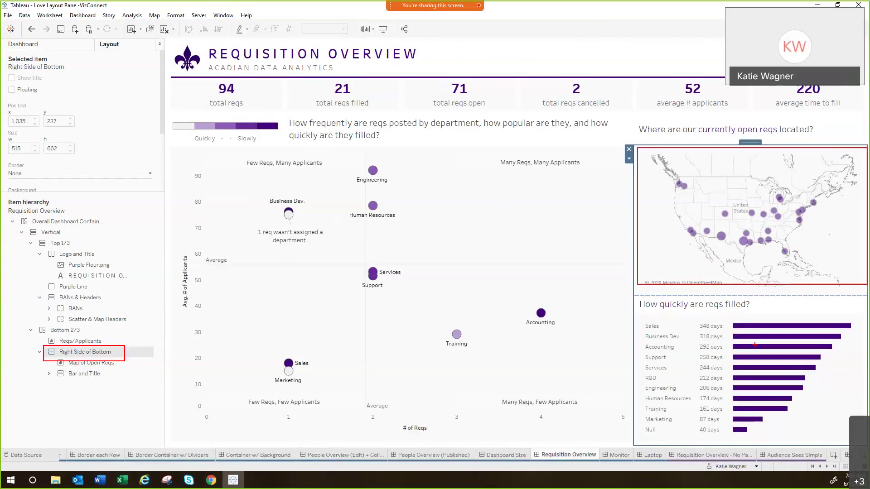
mouse_move(637, 298)
left_mouse_down()
mouse_move(732, 343)
mouse_move(836, 410)
mouse_move(865, 441)
left_mouse_up()
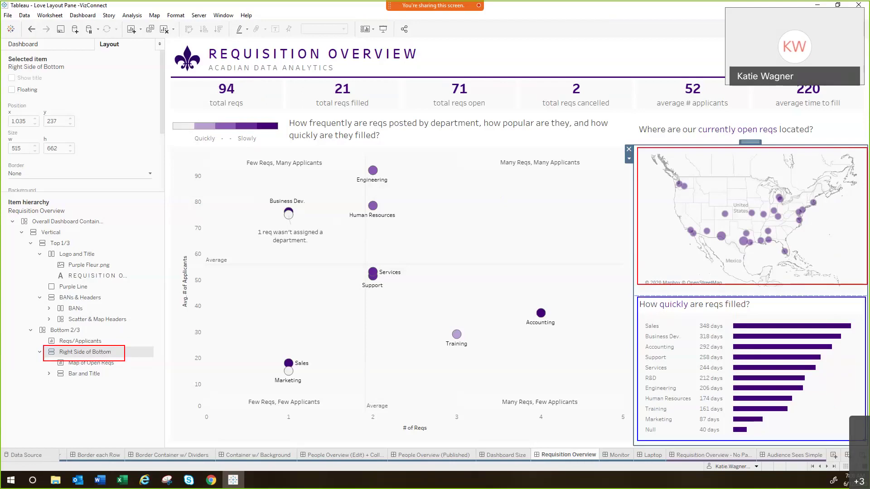
mouse_move(607, 145)
left_mouse_down()
mouse_move(630, 318)
mouse_move(630, 448)
mouse_move(622, 441)
left_mouse_up()
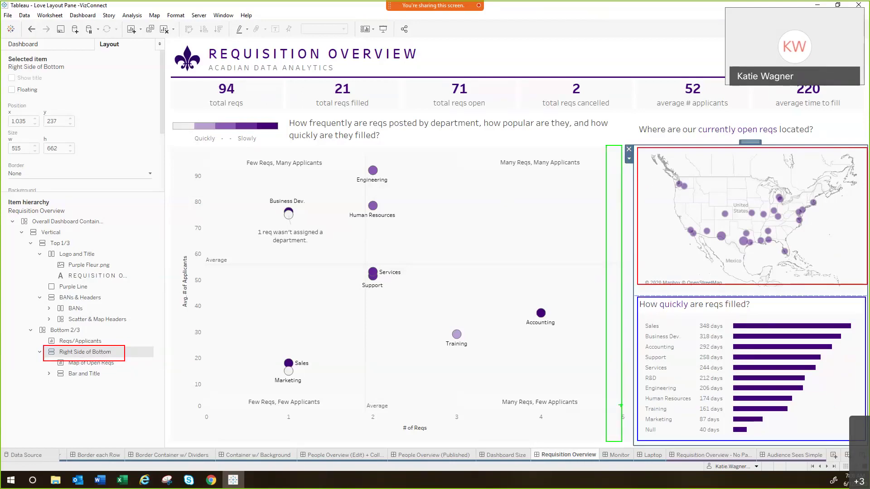
Mark the gap beside the Right Side of Bottom container and clear all the on-screen markings
left_click_drag(635, 196, 616, 232)
left_click_drag(635, 331, 610, 292)
key("Escape")
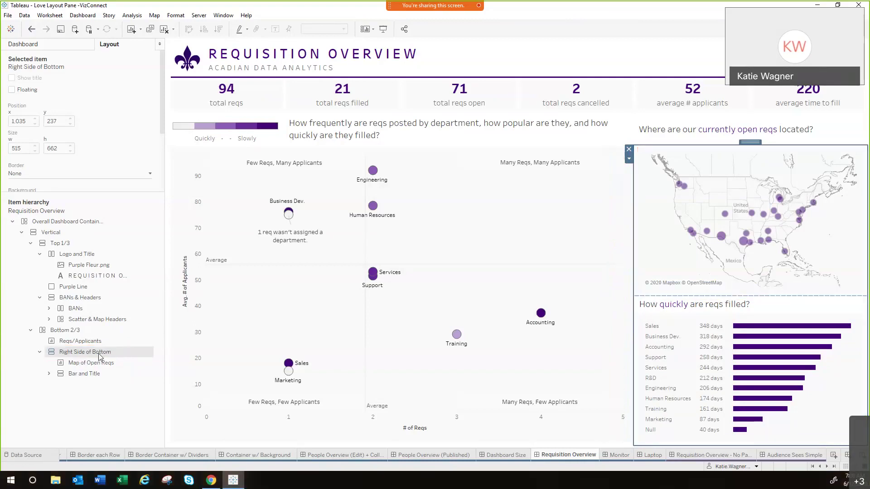
Open the Monitor and Laptop dashboards to compare how Requisition Overview displays at 1920x1080 and 1600x900 resolution
left_click(603, 457)
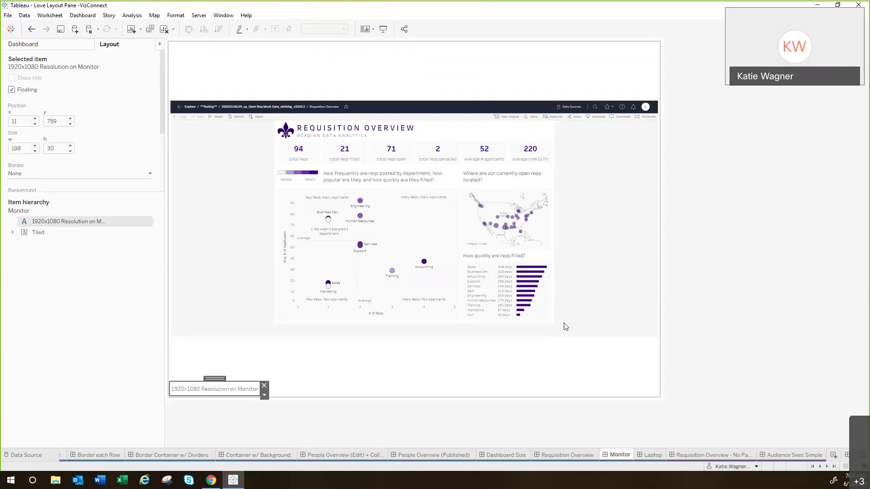
left_click(648, 455)
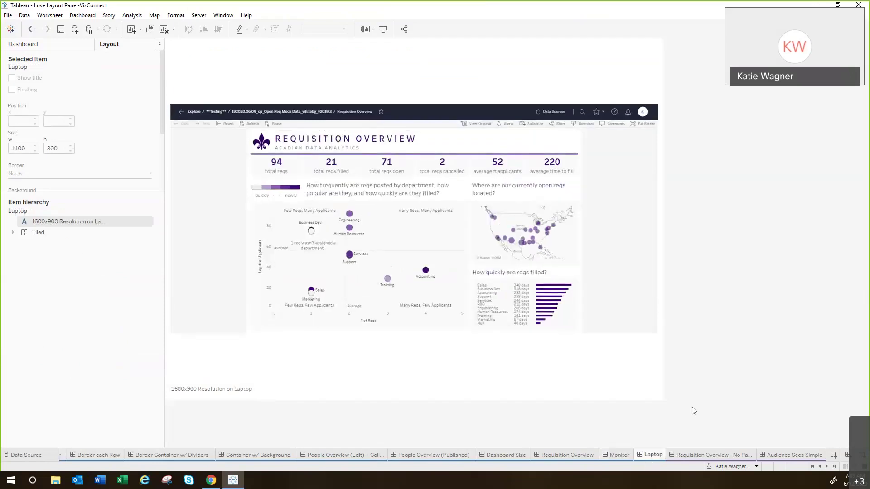
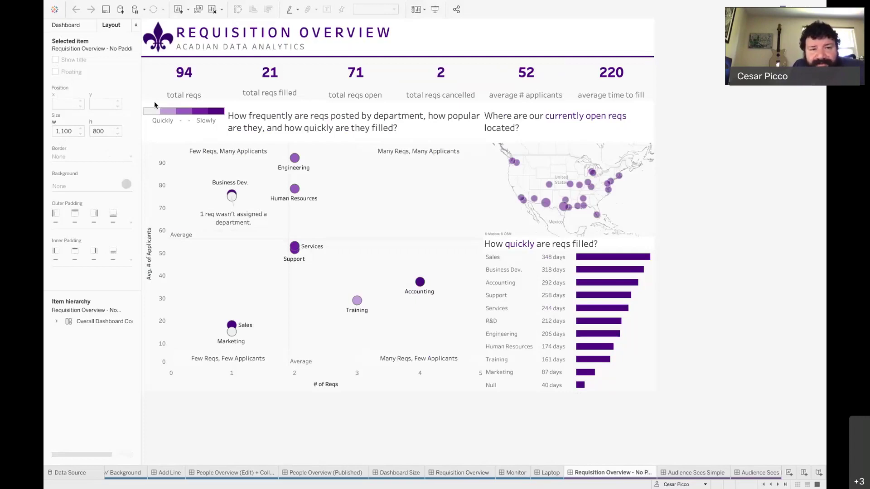
Give the total reqs tile a thin solid border in light grey
left_click(162, 82)
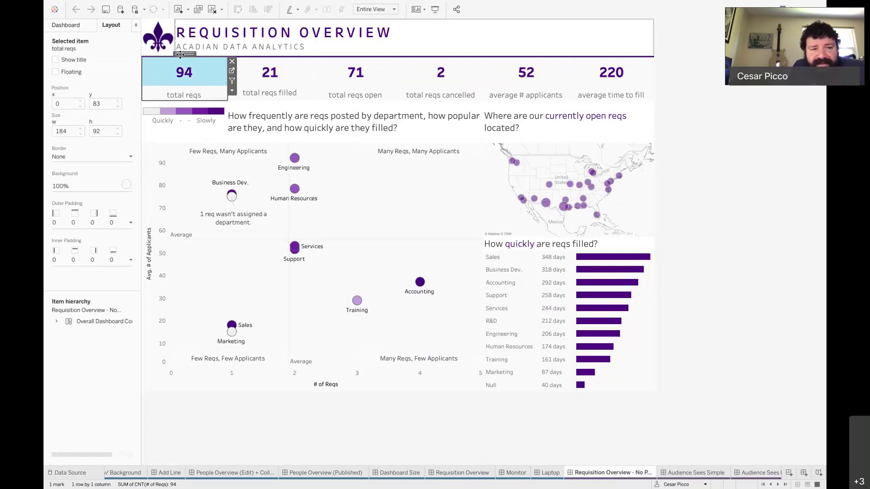
left_click(129, 157)
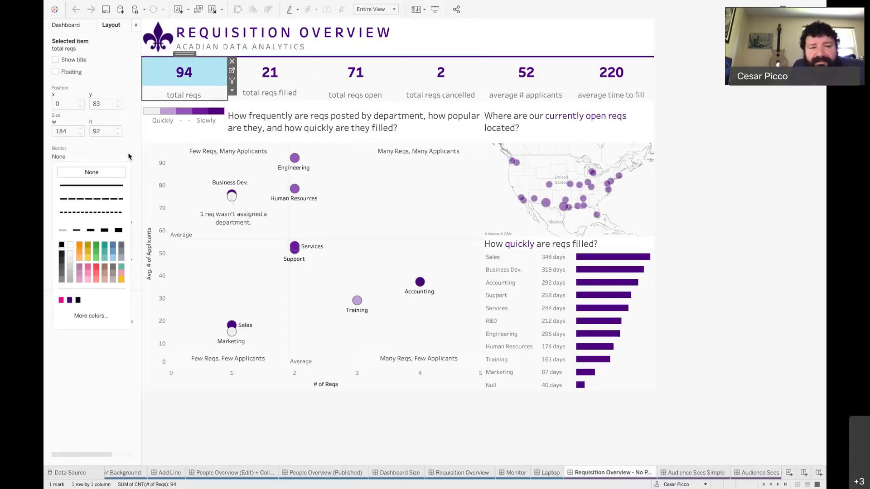
left_click(114, 185)
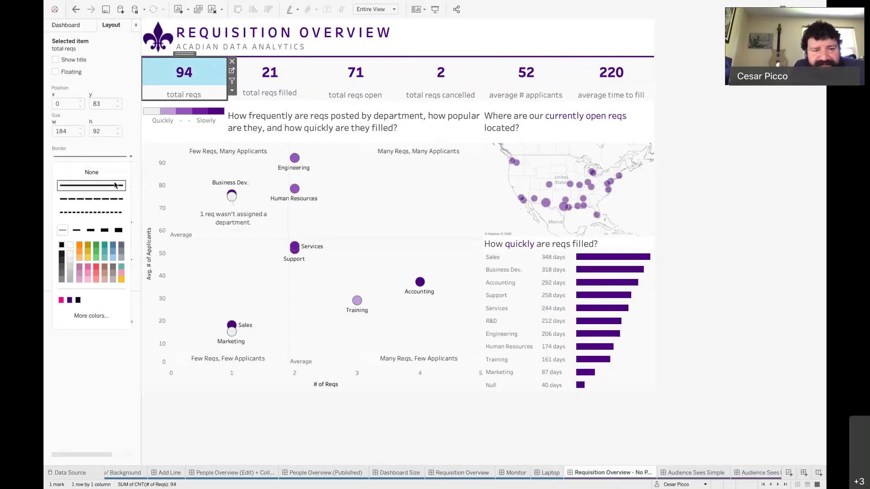
left_click(70, 262)
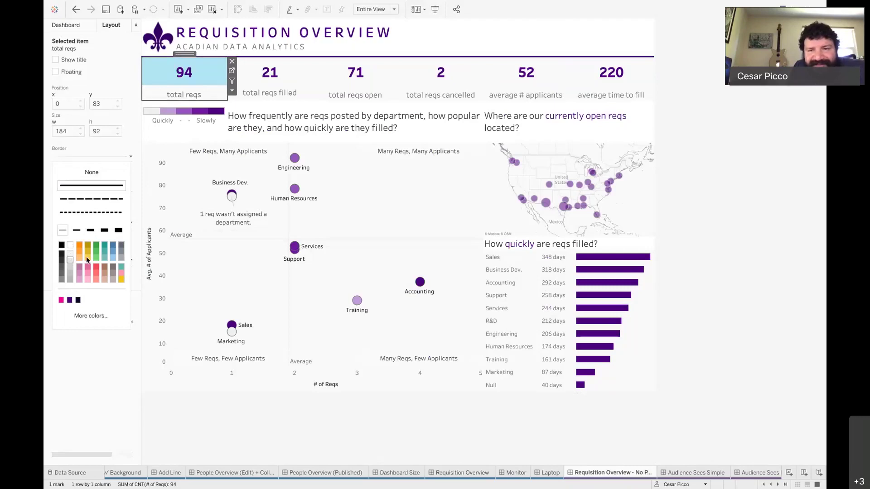
left_click(694, 145)
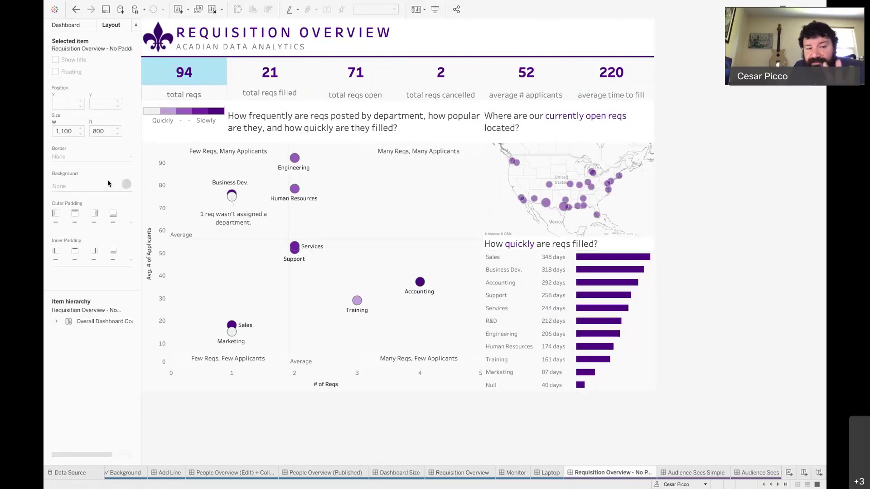
Remove the border from the total reqs tile by setting it to None
left_click(159, 94)
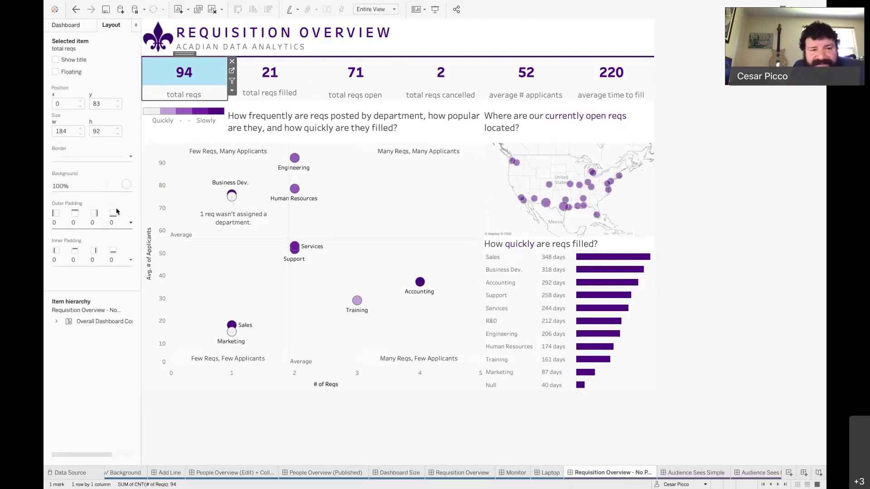
left_click(130, 159)
left_click(107, 176)
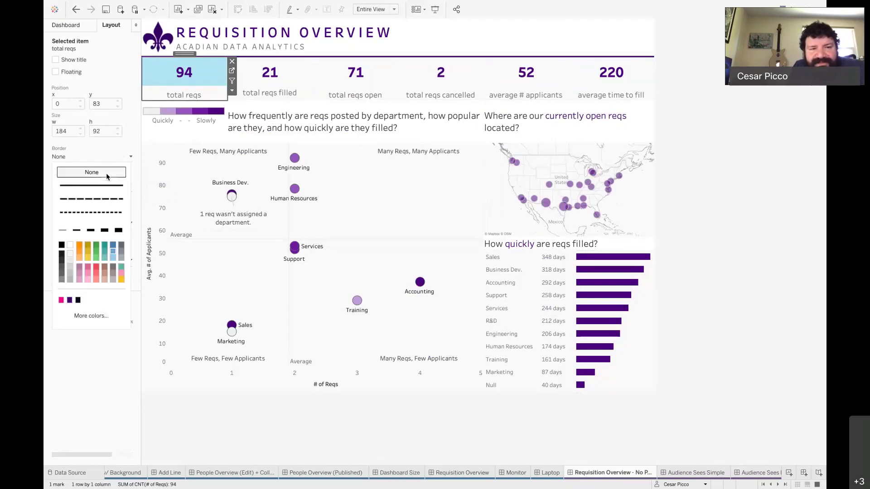
left_click(688, 121)
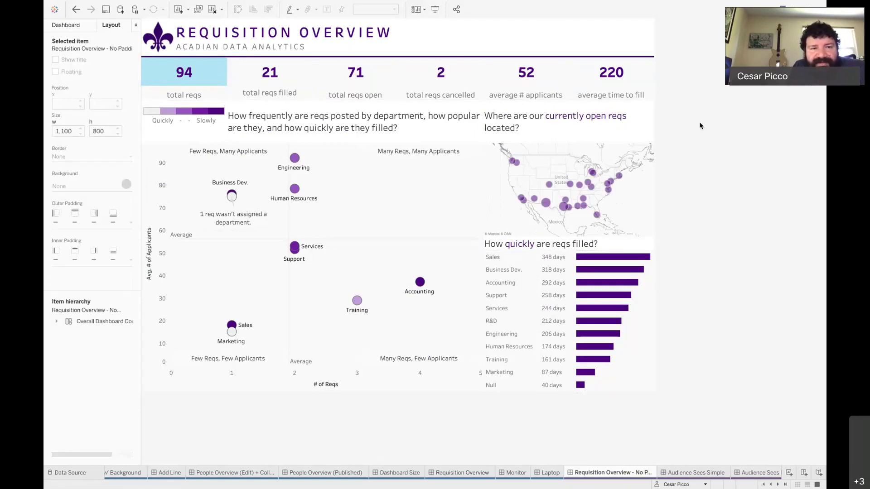
Select the Overall Dashboard Container by stepping up from the total reqs tile and set its background to light grey
left_click(204, 79)
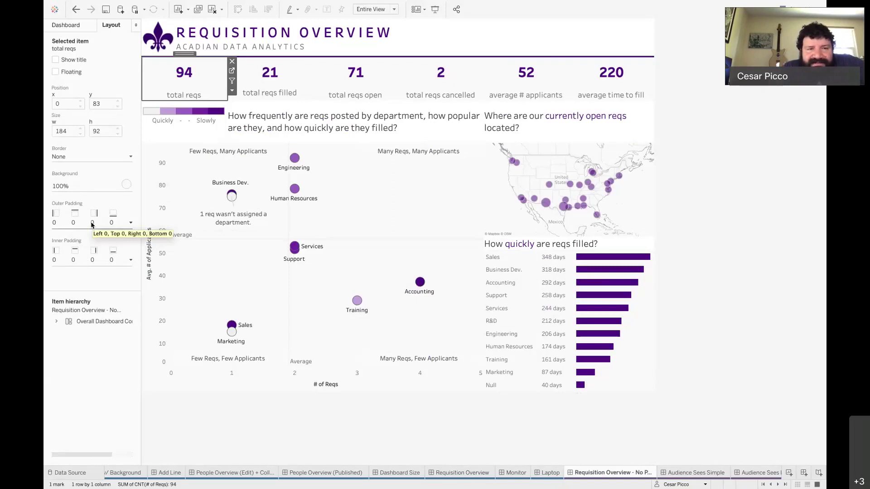
double_click(184, 56)
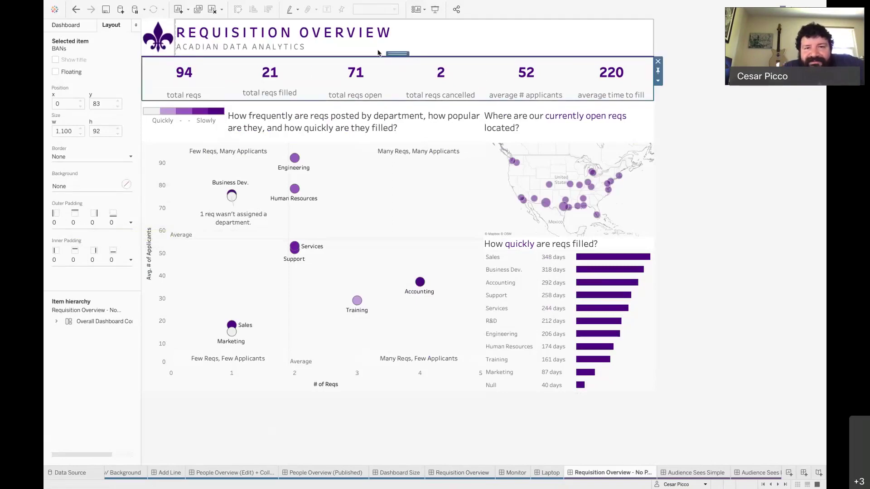
double_click(397, 53)
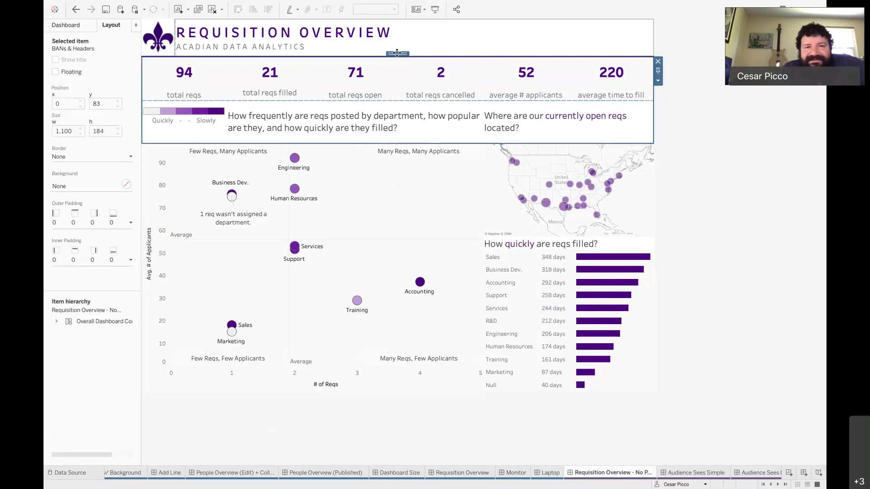
double_click(397, 53)
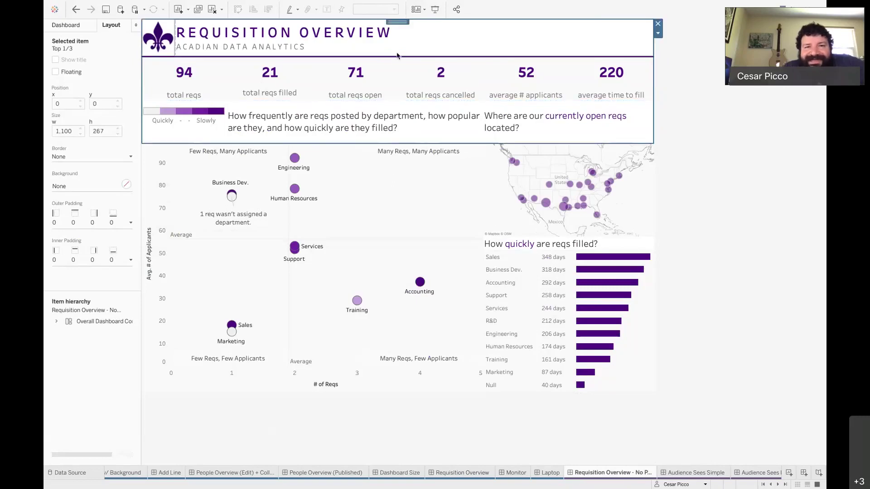
double_click(397, 22)
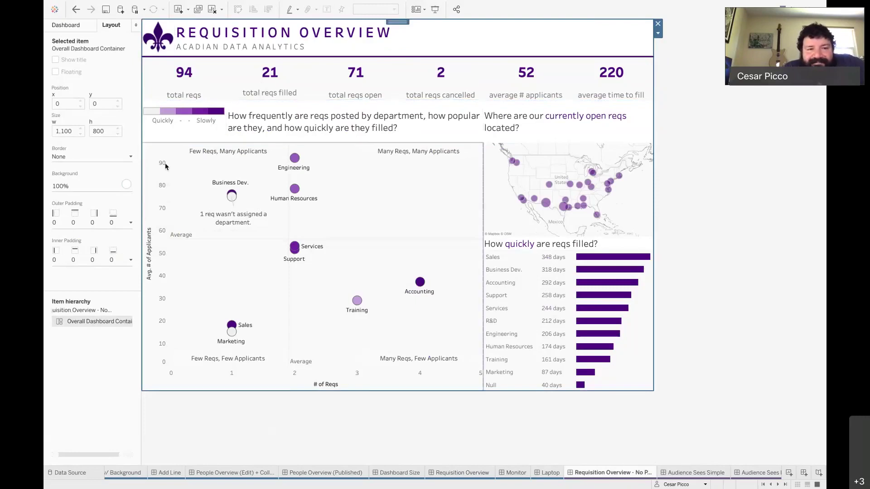
left_click(126, 185)
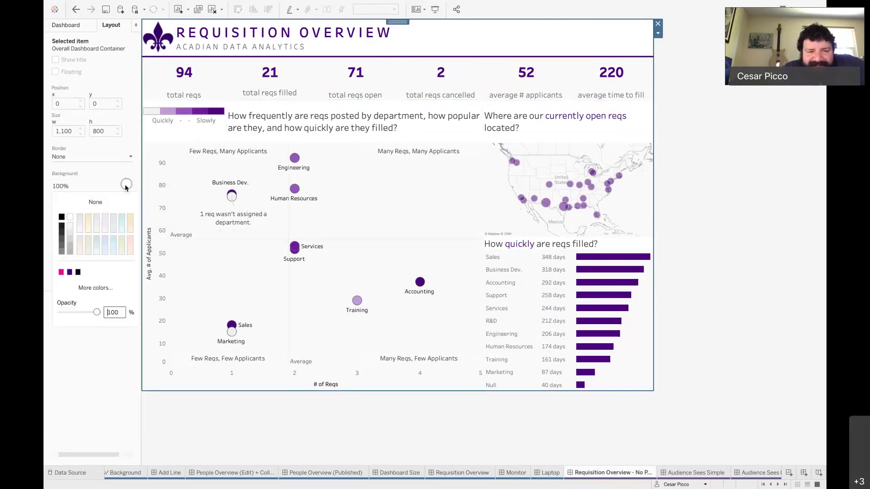
left_click(70, 248)
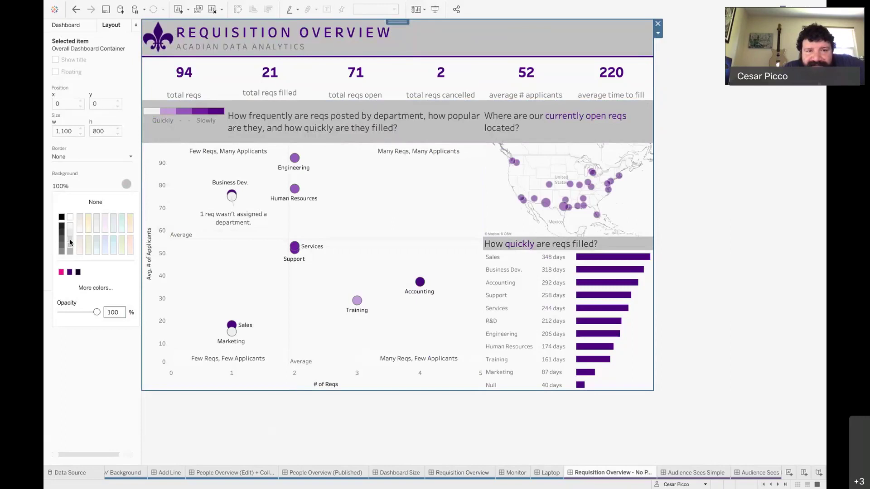
left_click(70, 240)
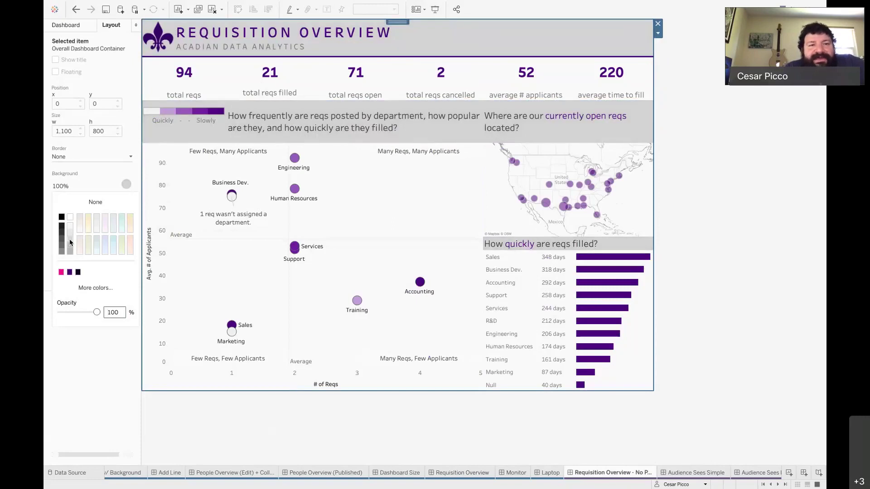
left_click(104, 187)
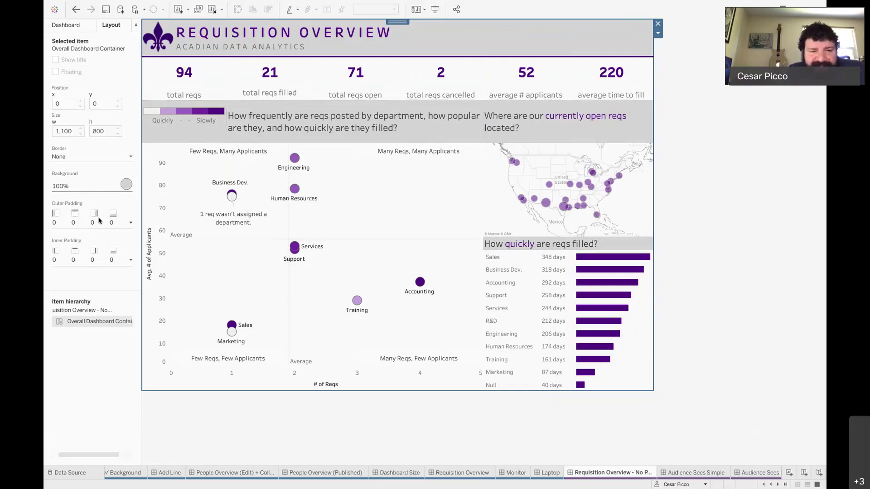
Try an outer padding of 4 on all sides of the Overall Dashboard Container and undo it
left_click(54, 223)
left_click(86, 257)
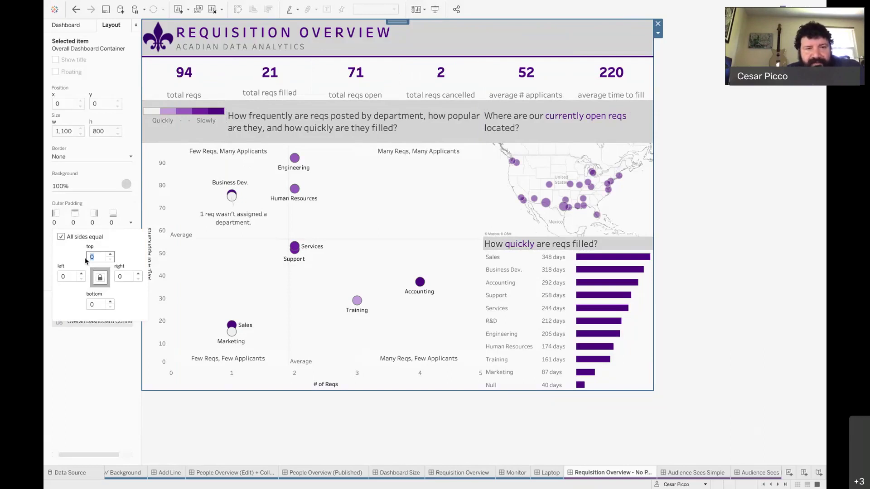
type("4")
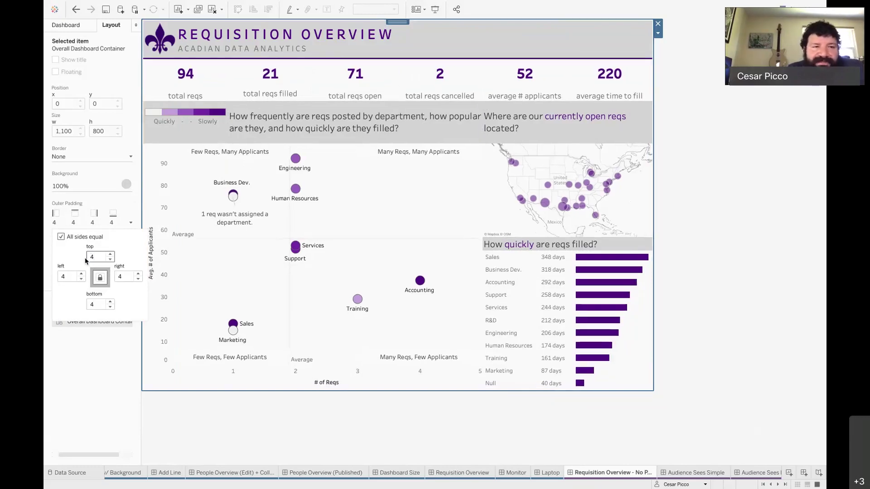
left_click(76, 9)
Set the outer padding of the total reqs and total reqs filled tiles to 4 on all sides
left_click(168, 92)
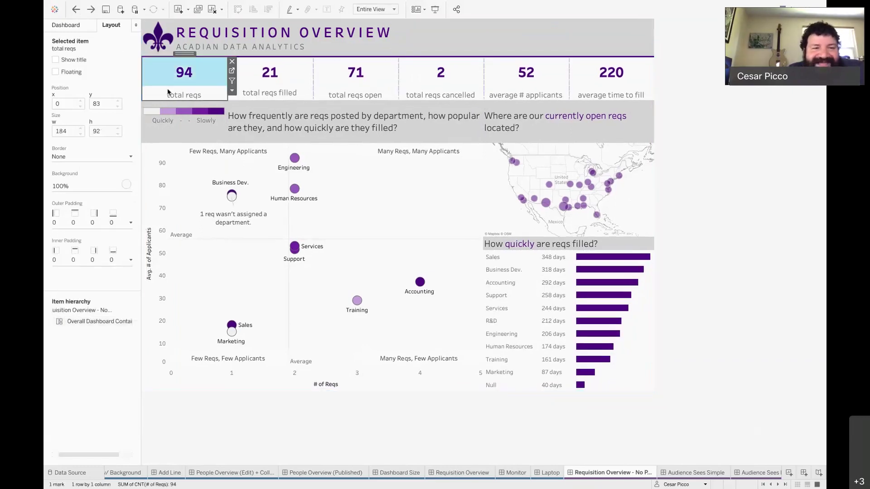
left_click(72, 223)
type("4")
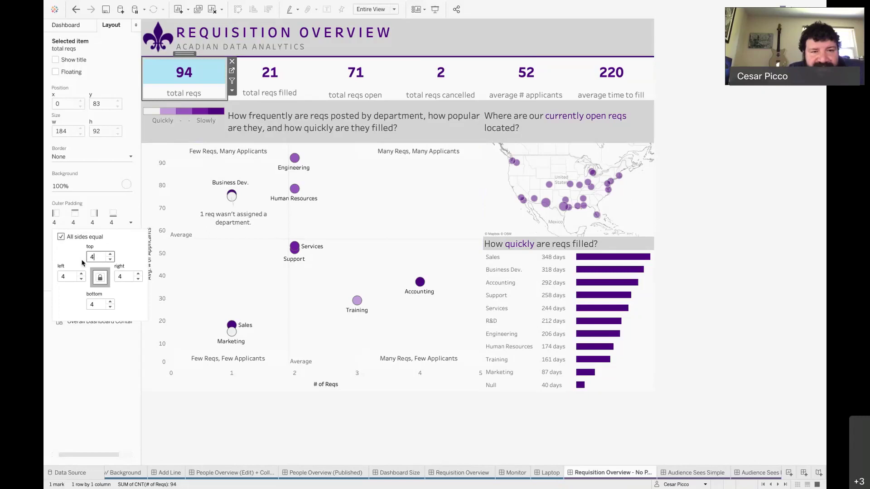
left_click(305, 92)
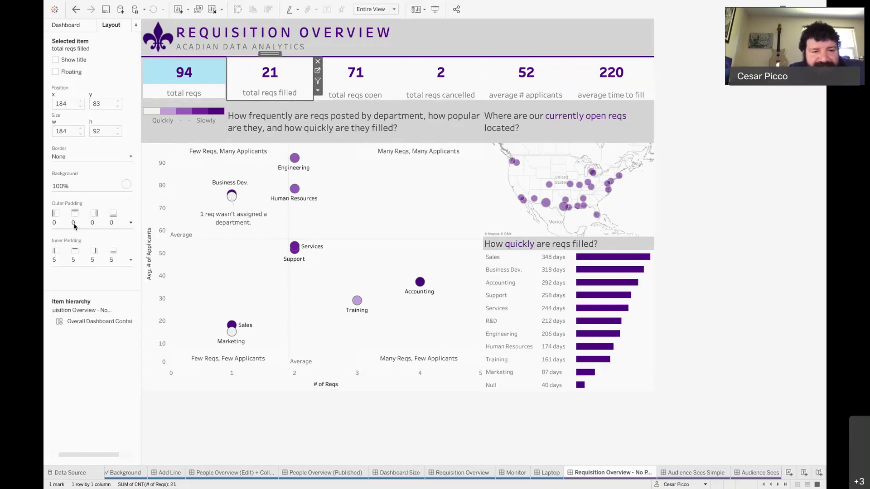
left_click(74, 223)
left_click_drag(96, 258, 83, 259)
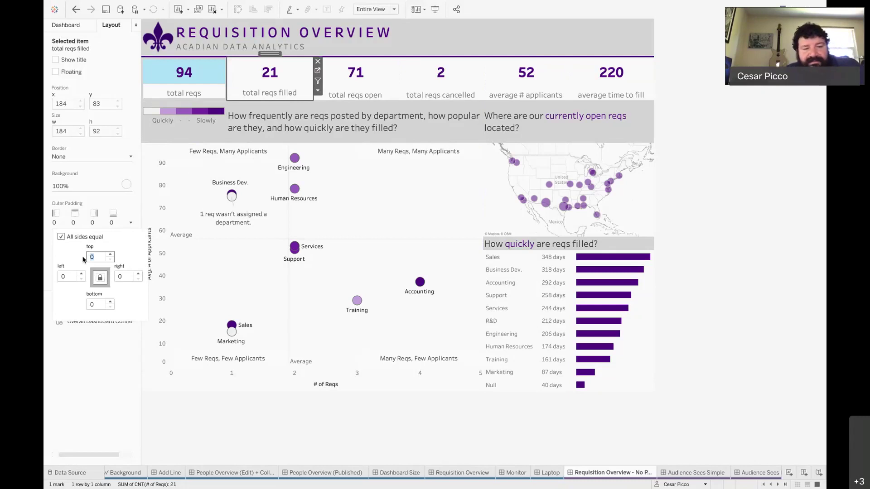
Set the outer padding of the total reqs open and total reqs cancelled tiles to 4 on all sides
left_click(384, 93)
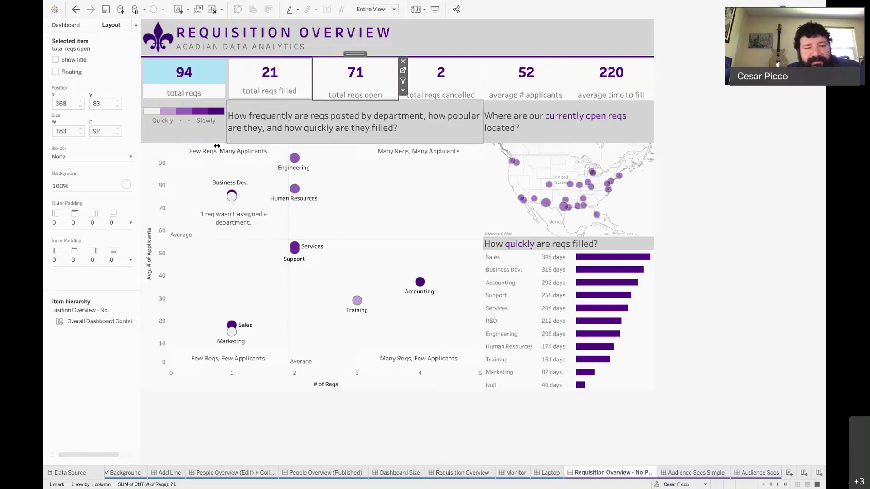
left_click(73, 223)
type("4")
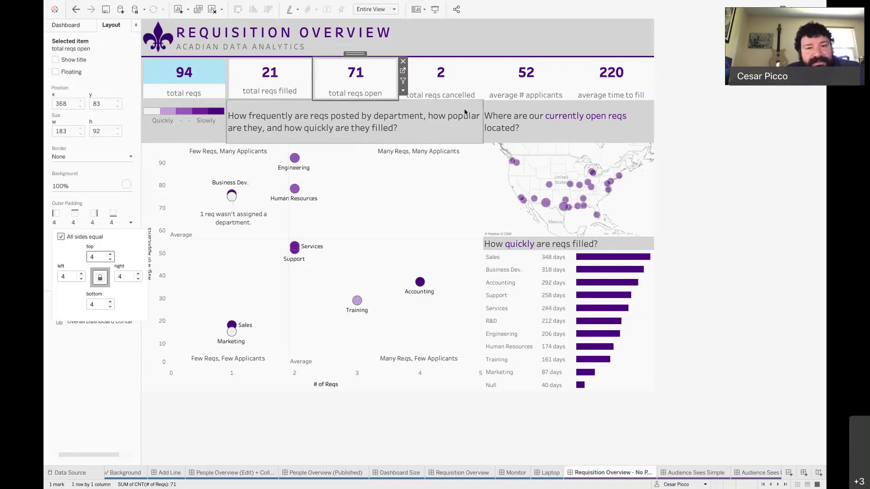
left_click(471, 87)
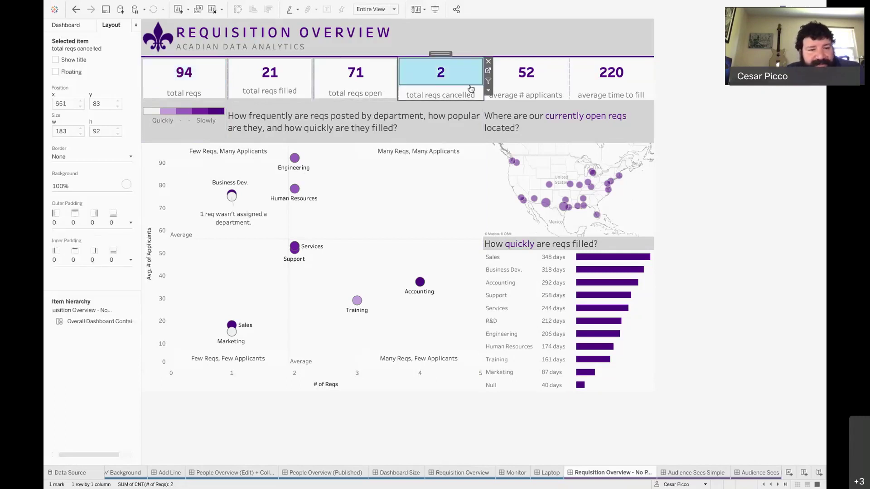
left_click(74, 224)
type("4")
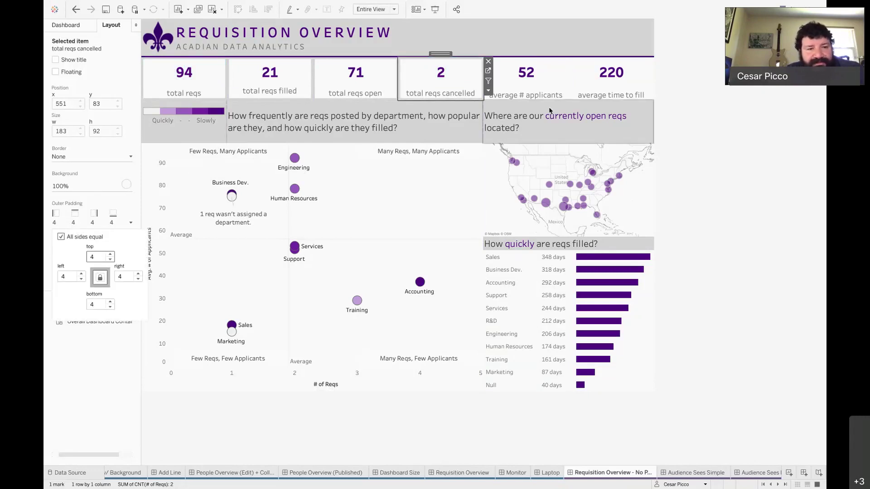
Set the outer padding of the average # applicants tile to 4 on all sides
left_click(546, 91)
left_click(73, 223)
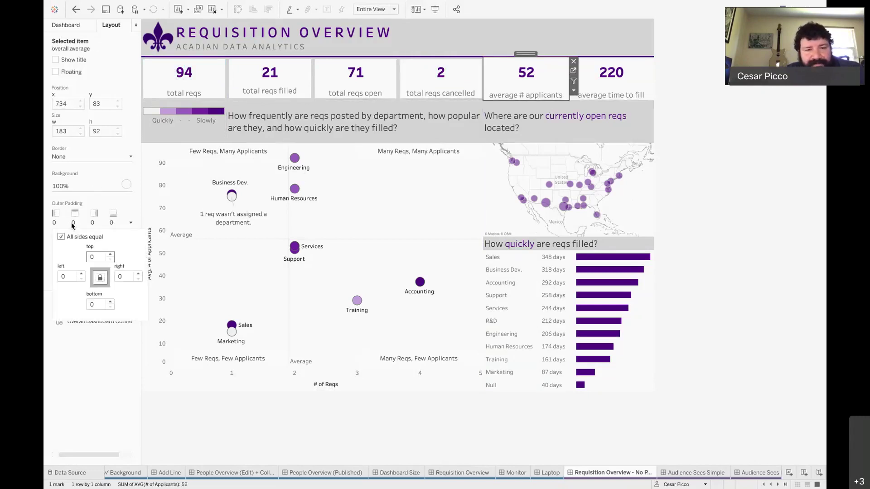
type("4")
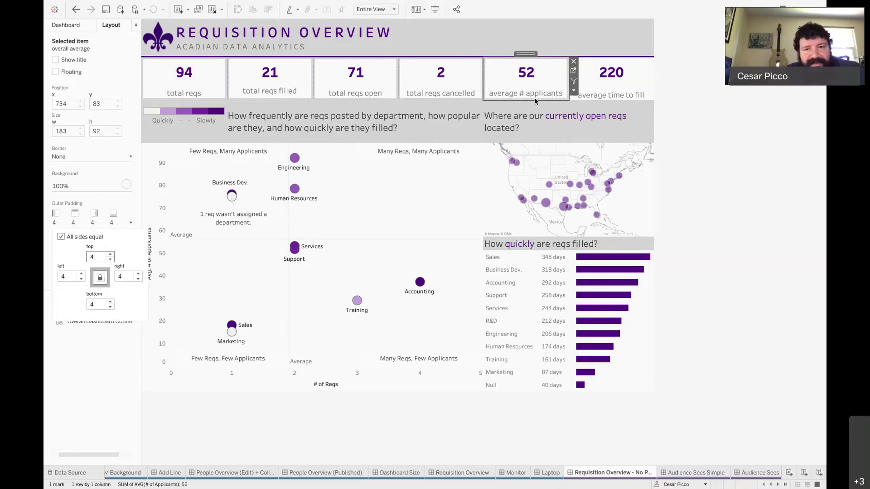
Set the outer padding of the average time to fill tile to 4 on all sides
left_click(590, 87)
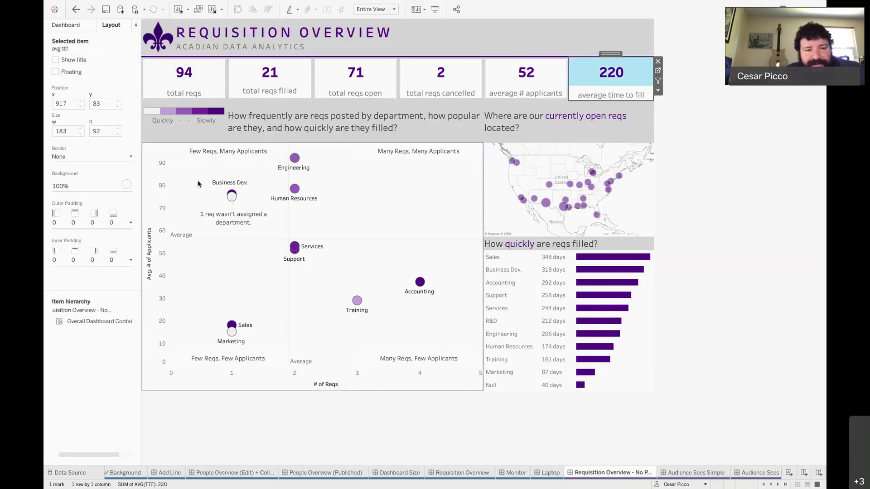
left_click(93, 223)
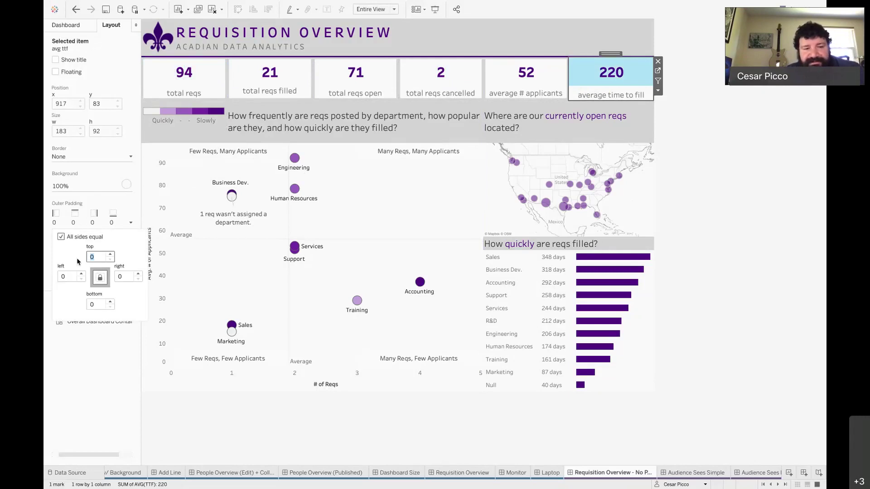
type("4")
key("Return")
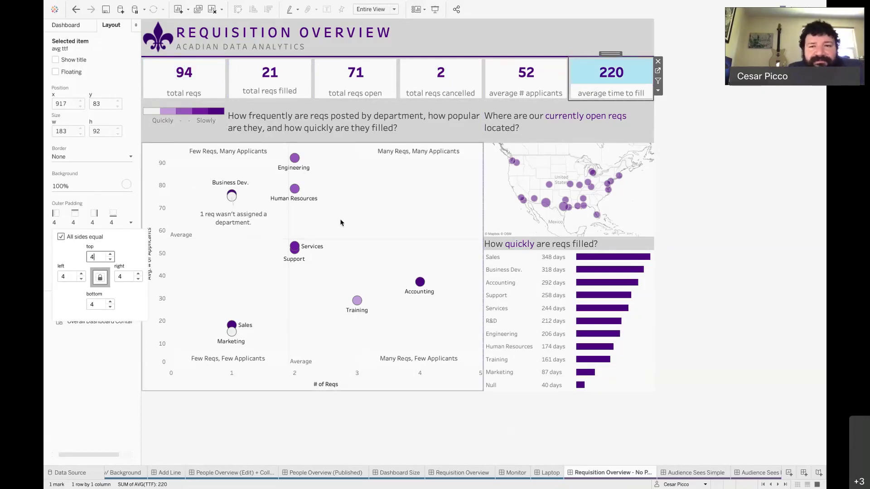
left_click(692, 137)
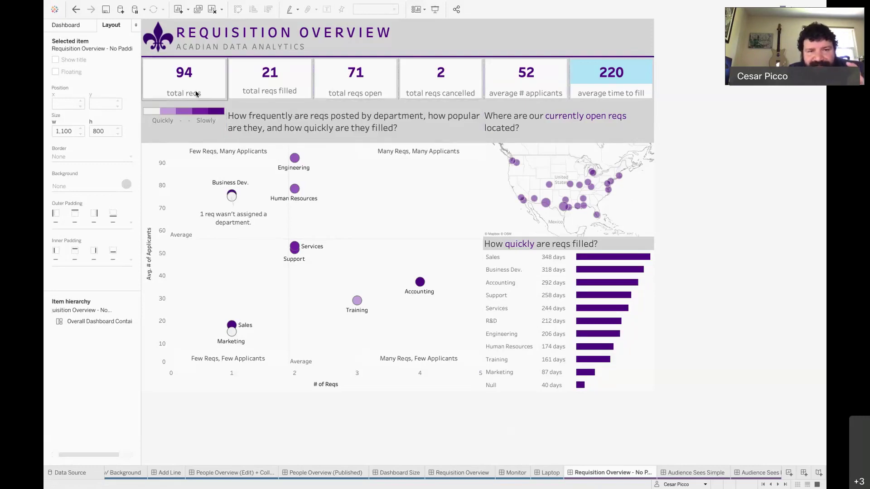
left_click(211, 94)
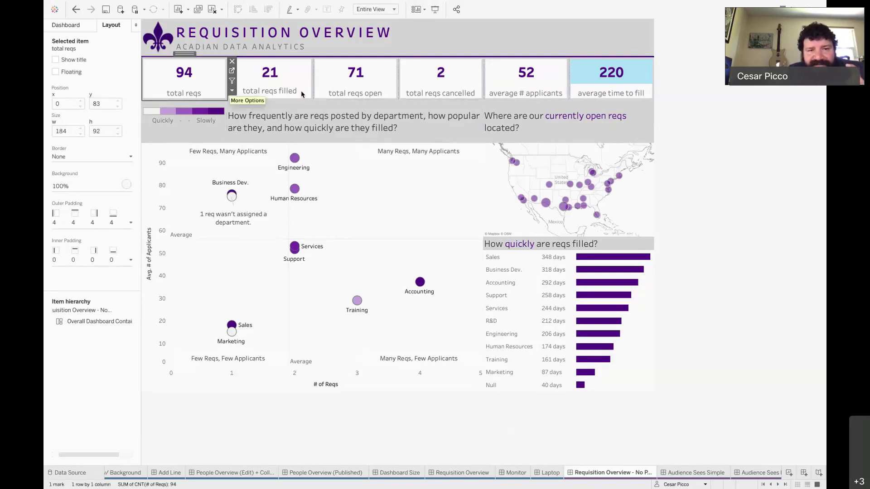
left_click(302, 92)
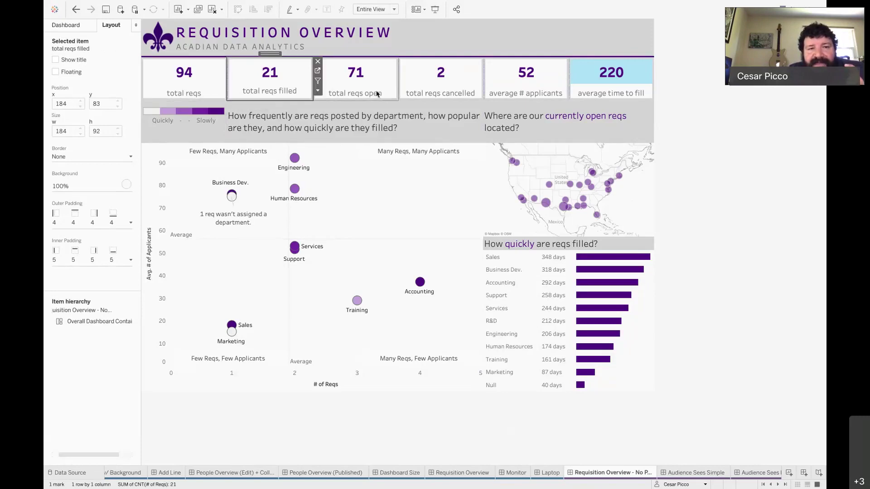
left_click(211, 93)
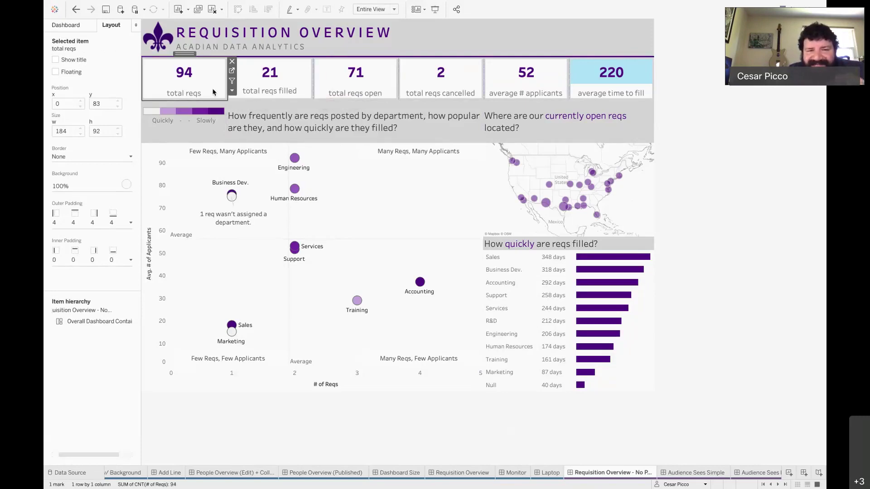
Set the outer padding of the Reqs/Applicants scatter plot to 4 on all sides
left_click(150, 160)
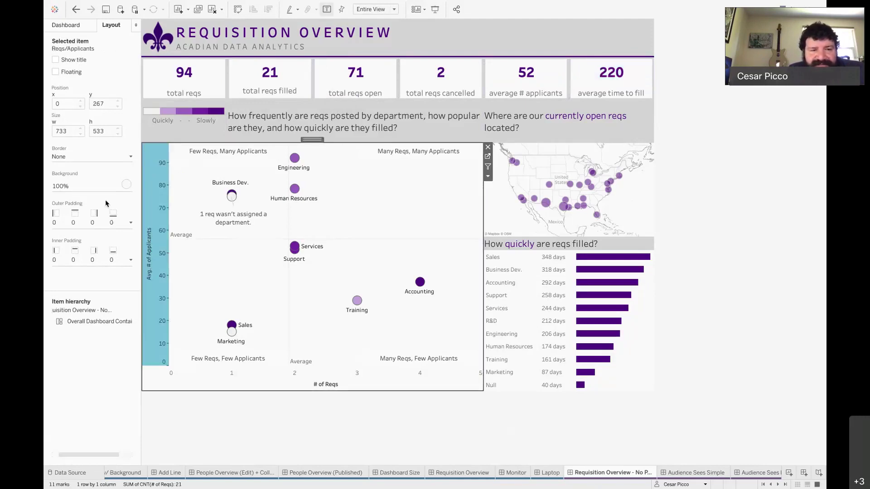
left_click(73, 223)
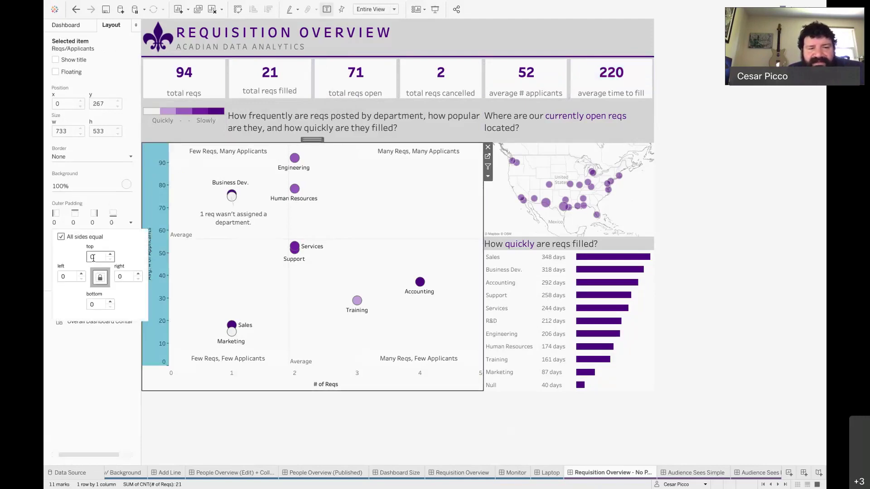
key("BackSpace")
type("4")
key("Return")
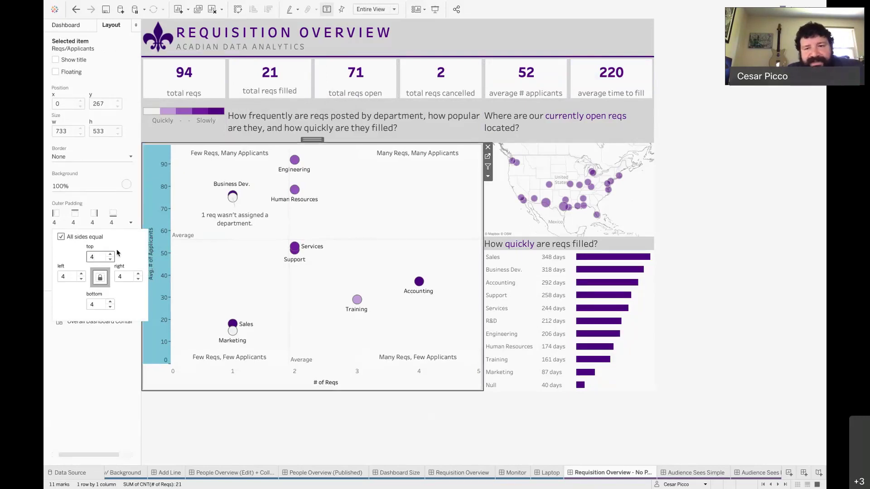
Set the outer padding of the Map of Open Reqs to 4 on all sides
left_click(640, 180)
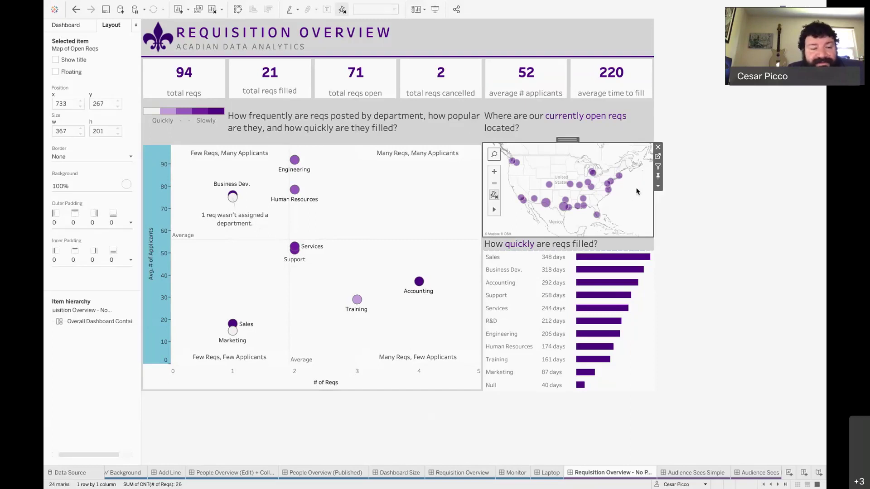
left_click(74, 224)
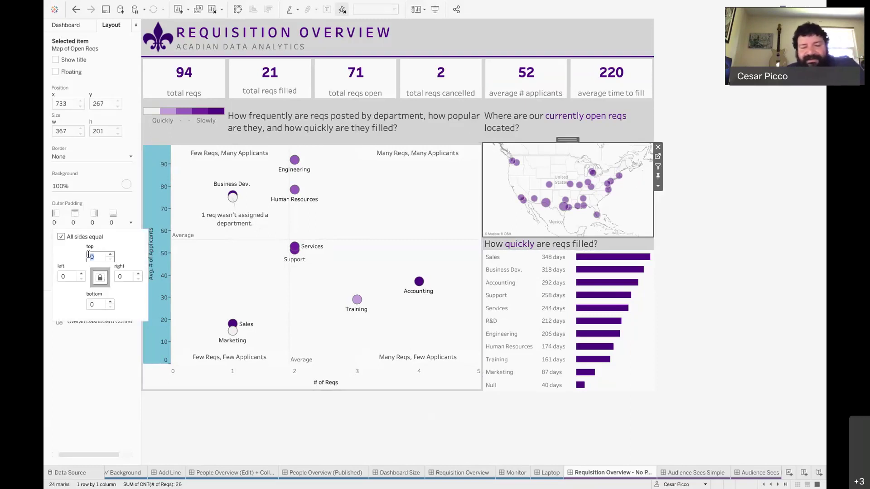
key("BackSpace")
type("4")
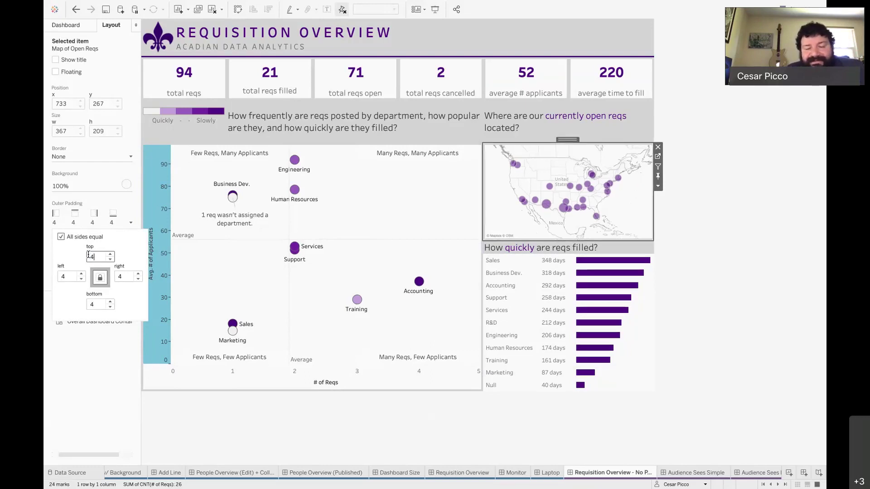
Set the outer padding of the "How quickly are reqs filled?" heading to 4 on all sides
left_click(616, 248)
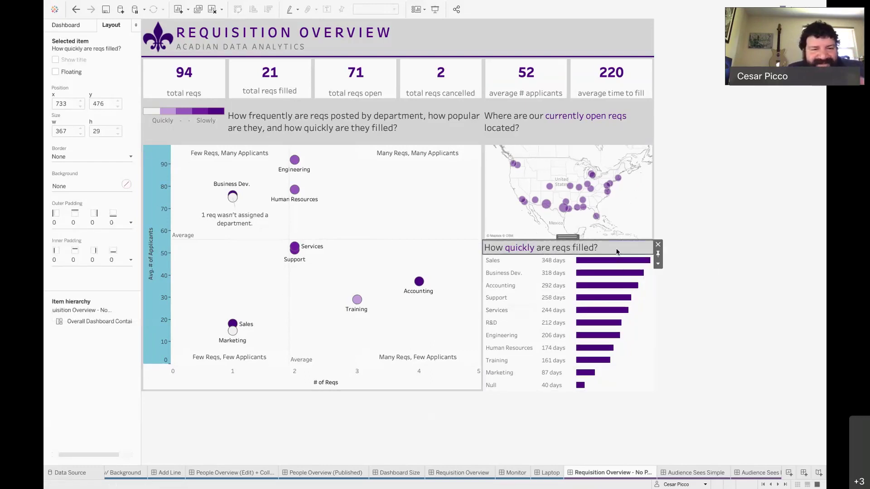
left_click(76, 227)
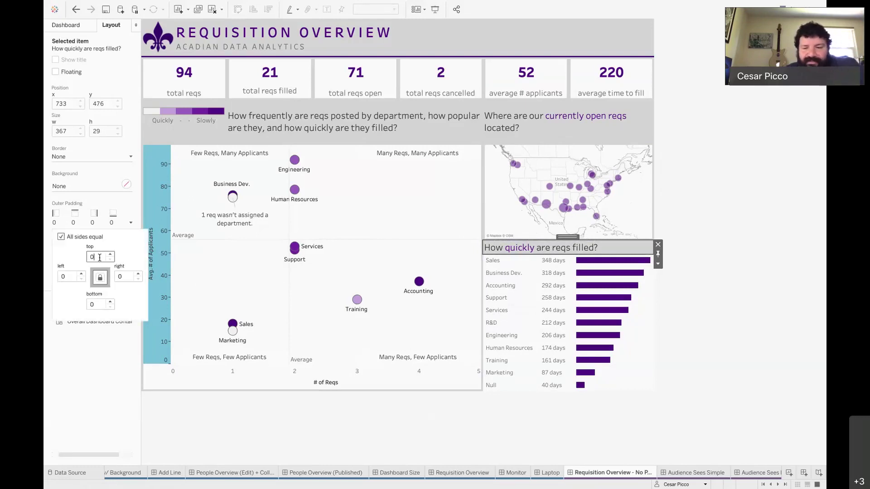
type("4")
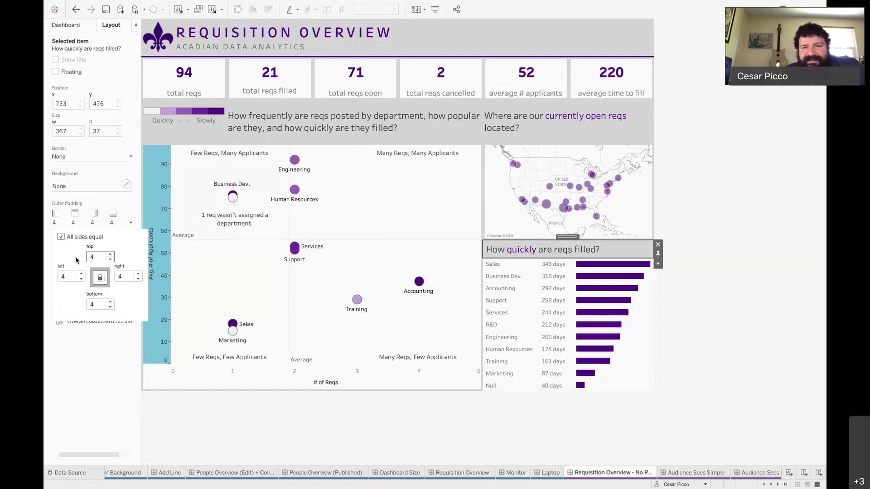
left_click(755, 218)
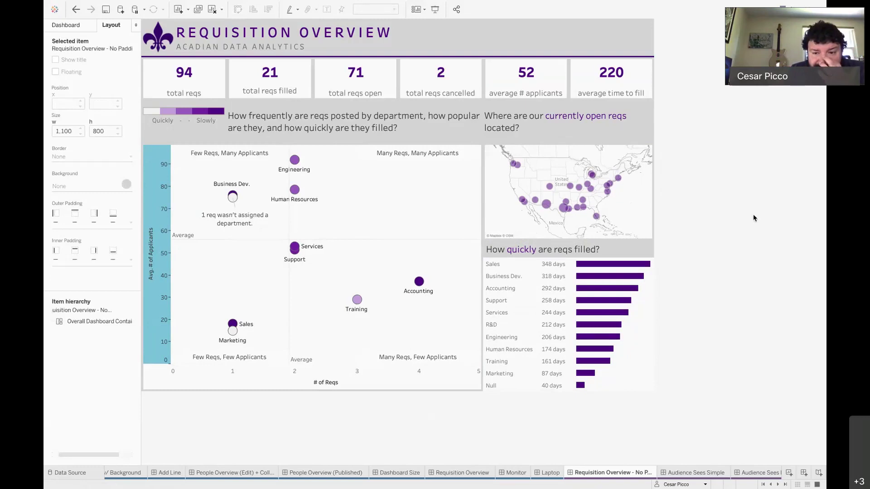
Set the outer padding of the Avg days to filled bar chart to 4 on all sides and clear the scatter plot's axis selection
left_click(644, 292)
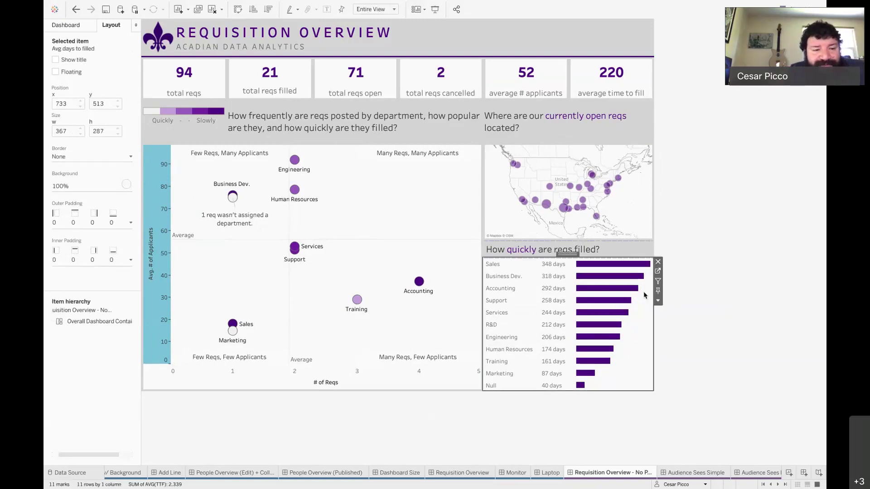
left_click(84, 220)
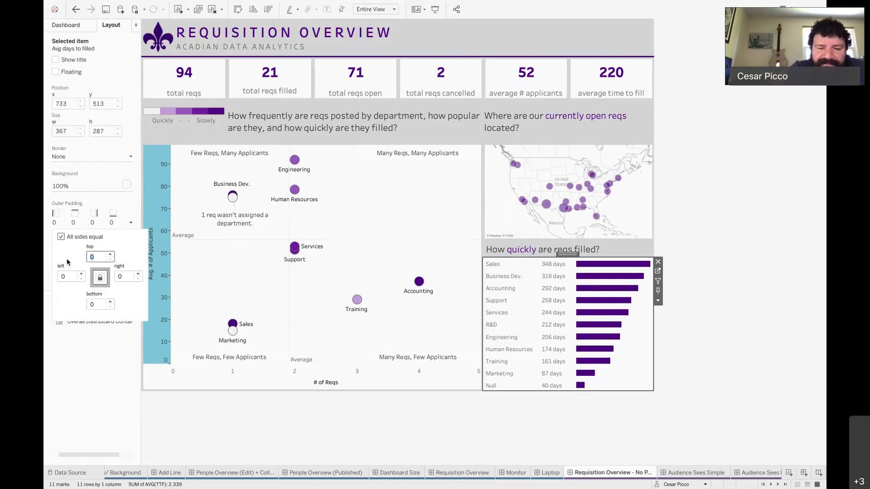
type("4")
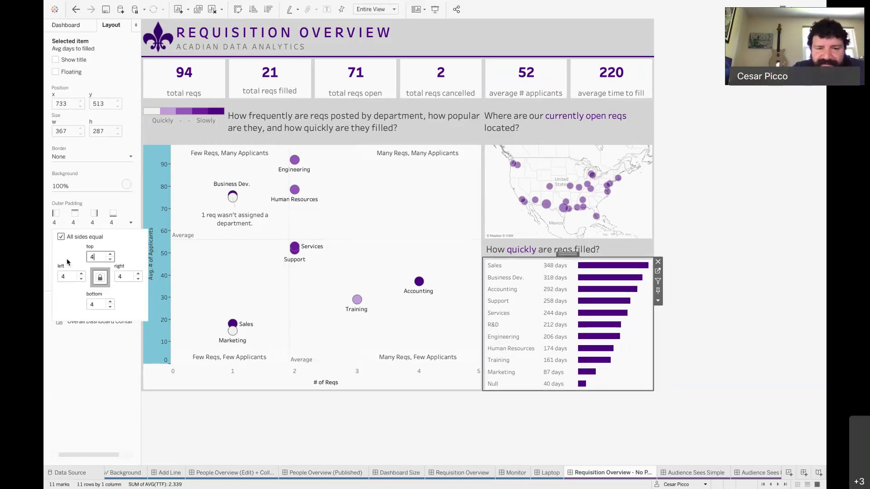
key("Return")
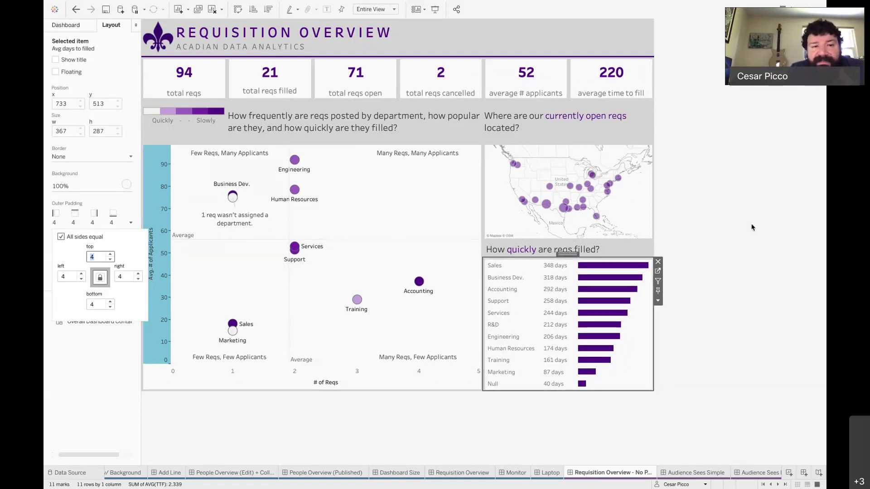
left_click(759, 231)
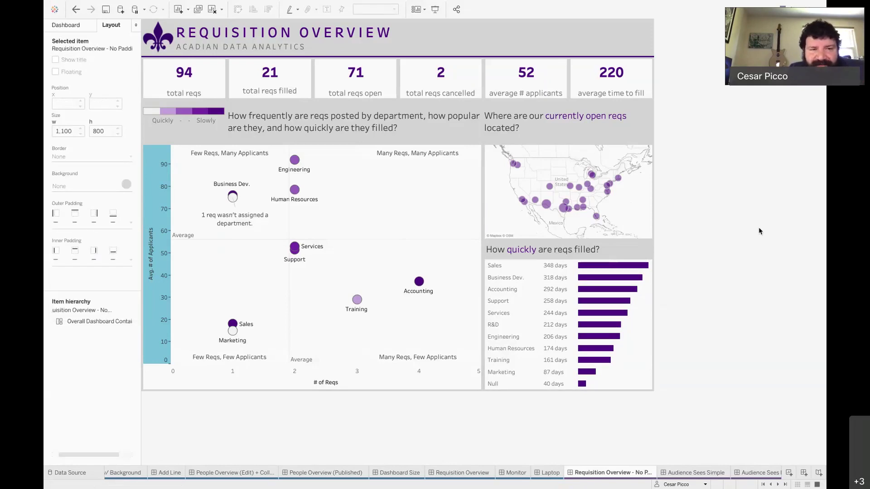
left_click(152, 178)
left_click(716, 148)
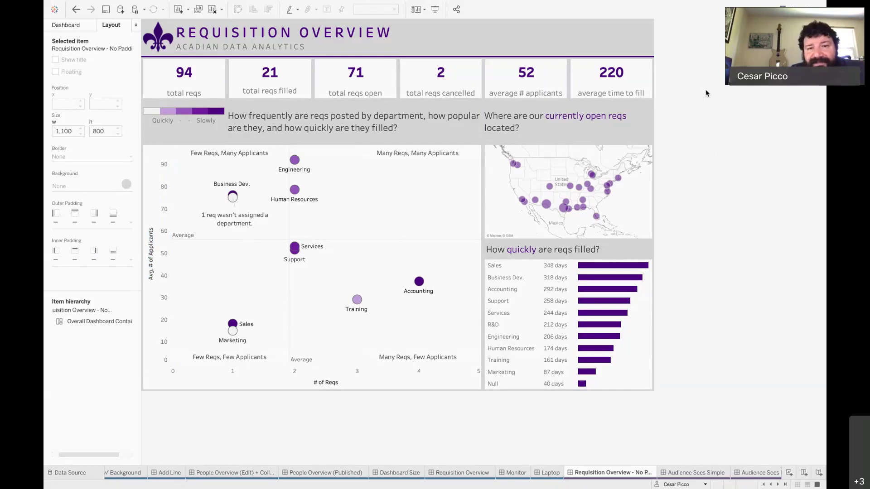
left_click(211, 89)
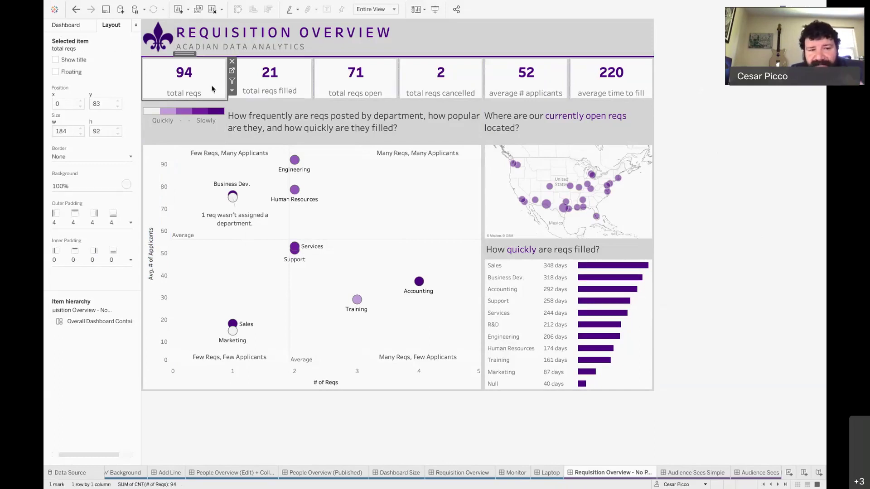
left_click(54, 262)
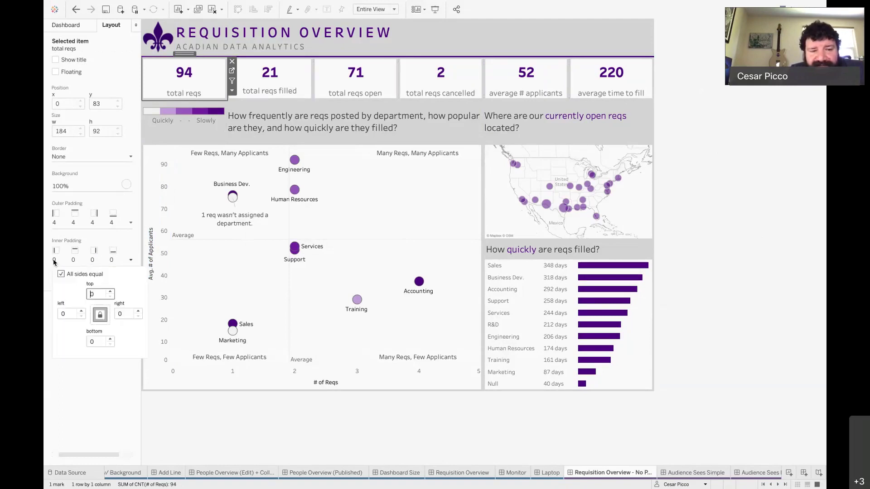
double_click(99, 292)
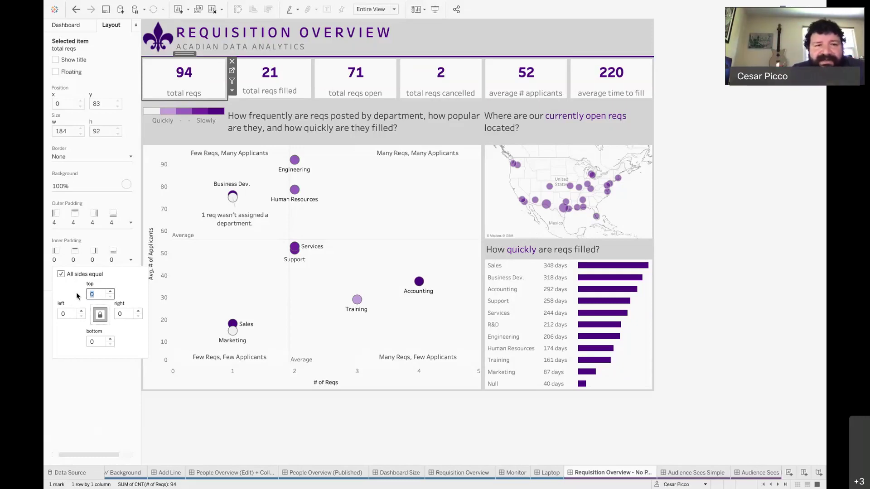
Set the inner padding of the Purple Fleur.png logo in the dashboard header to 5 on all sides
left_click(161, 48)
left_click(160, 49)
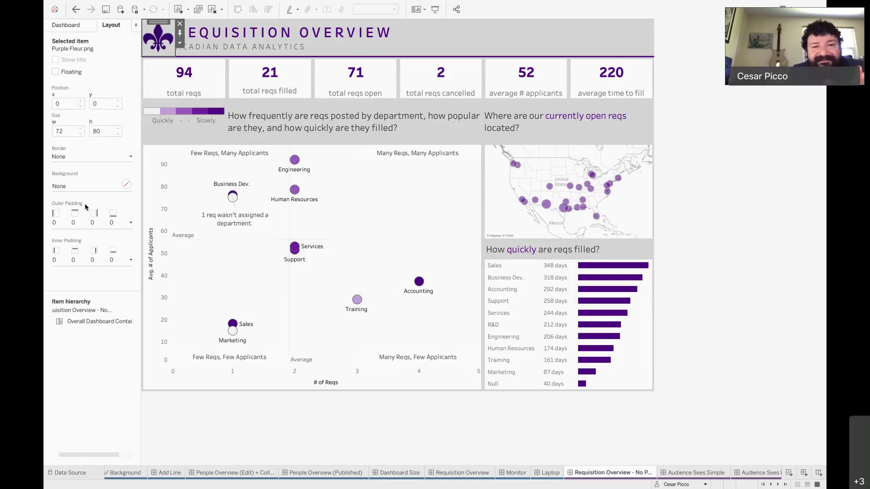
left_click(443, 55)
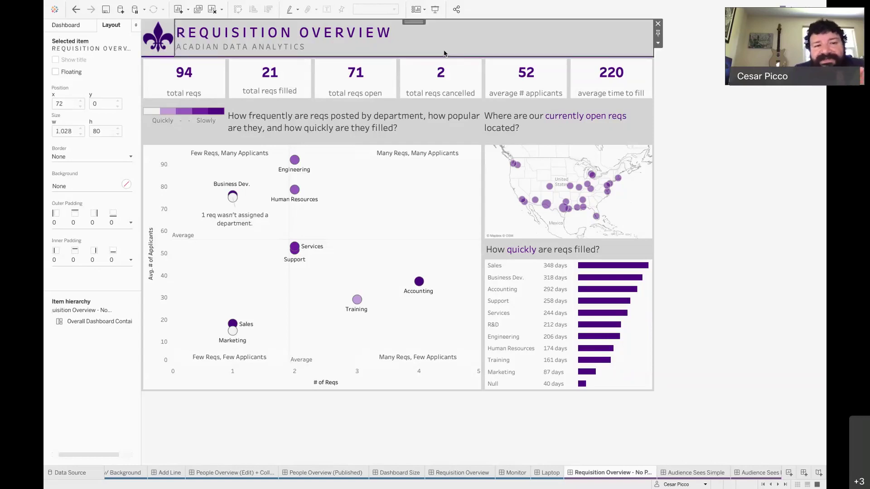
left_click(162, 44)
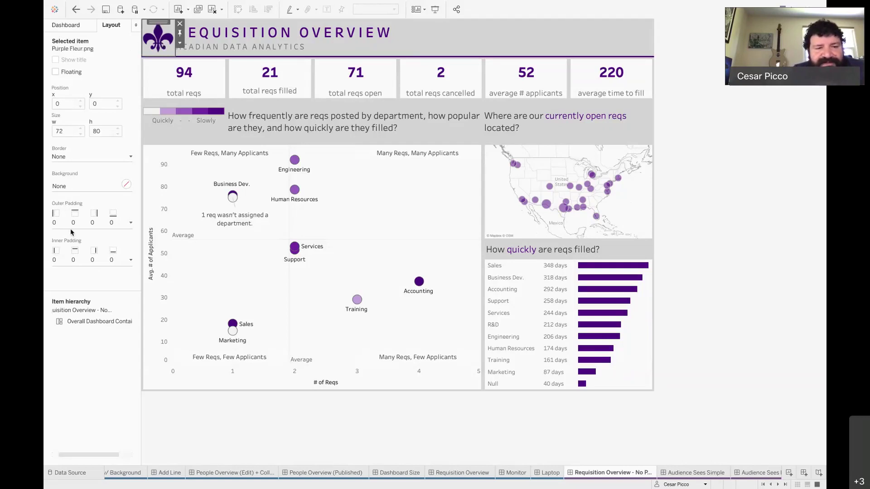
left_click(74, 262)
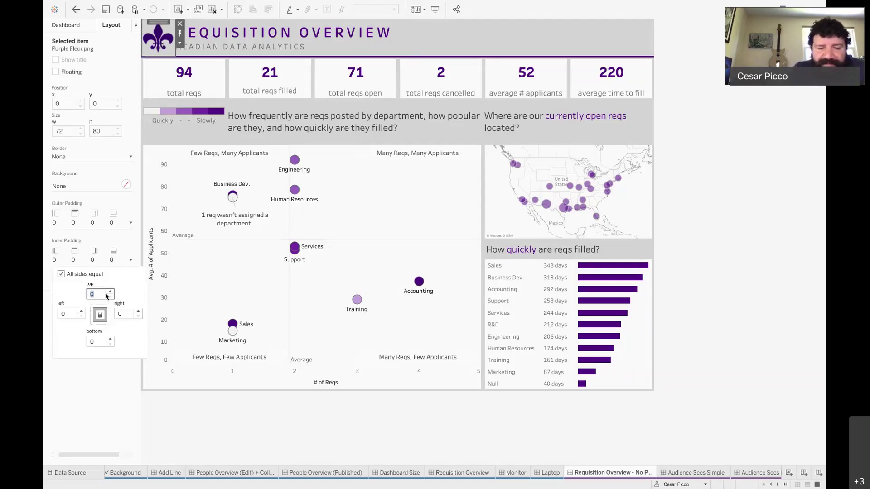
type("5")
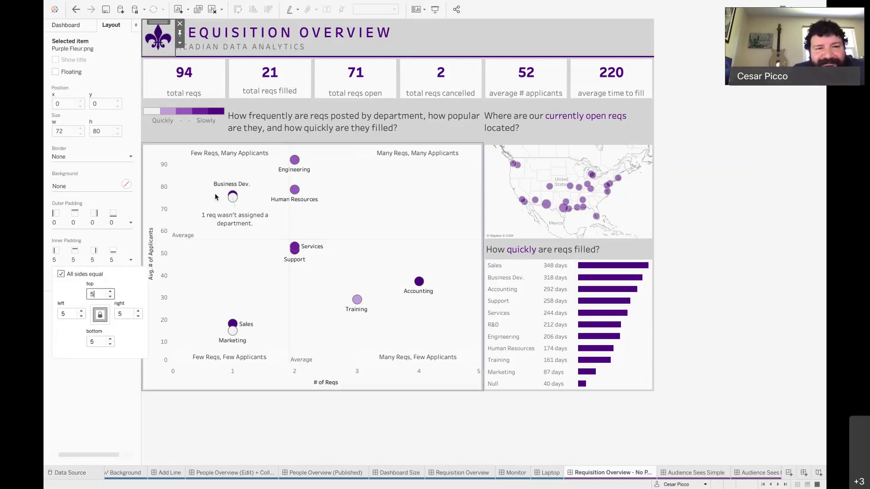
left_click(344, 50)
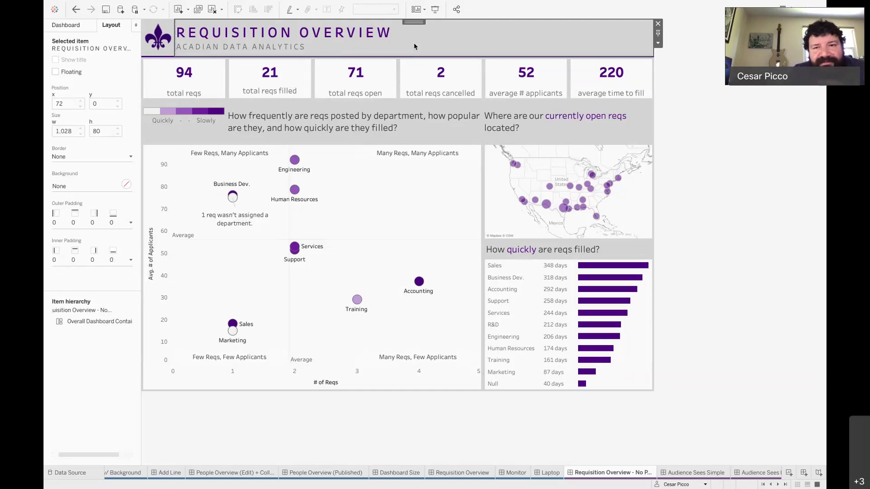
left_click(675, 52)
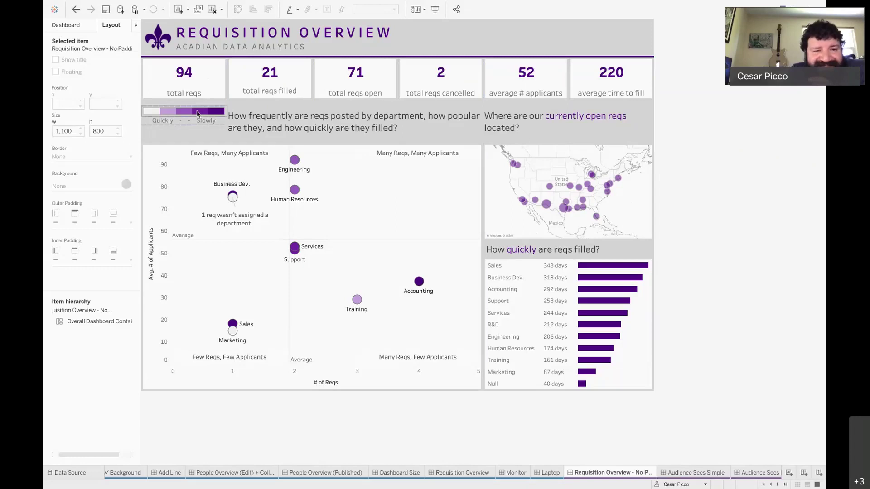
Set the inner padding of the total reqs tile to 5 on all sides
left_click(210, 98)
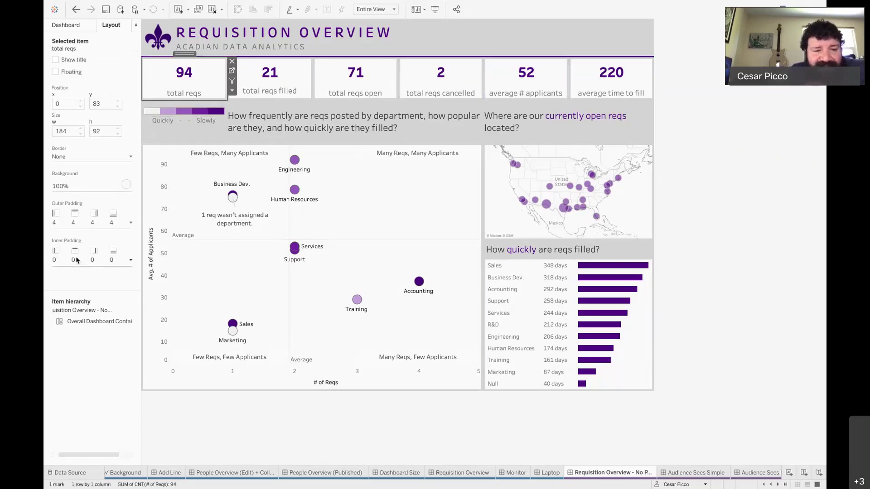
left_click(76, 261)
double_click(87, 294)
type("5")
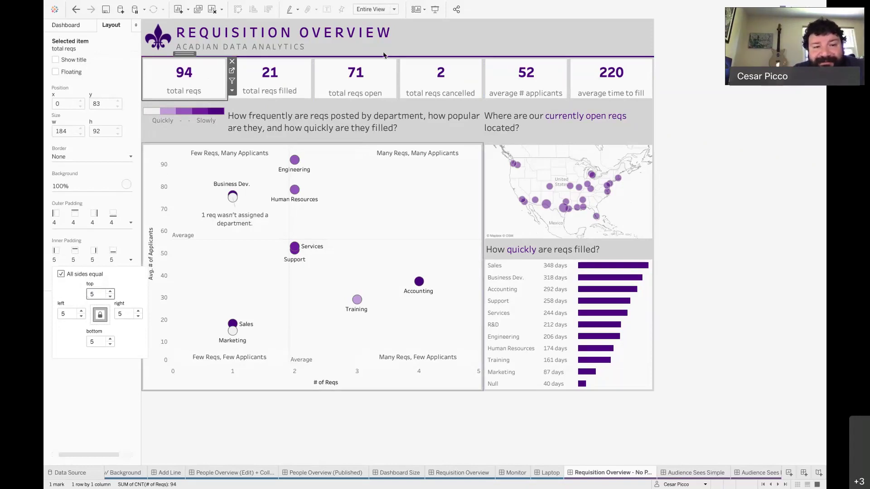
Try inner padding of 20 and 10 on the total reqs tile, ending with 5 on all sides
double_click(87, 295)
type("20")
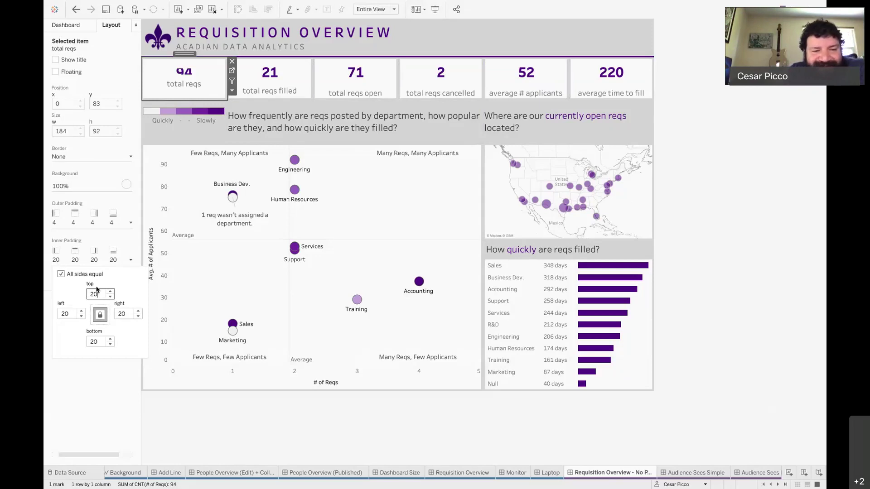
left_click_drag(96, 290, 79, 295)
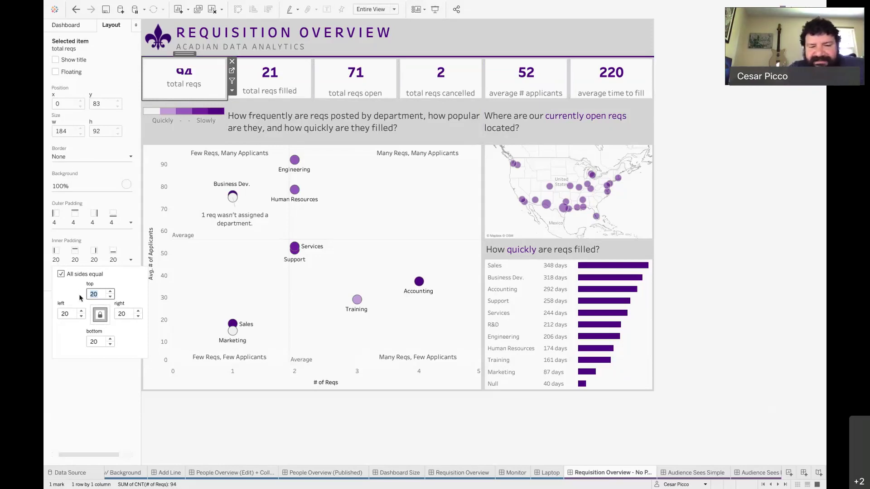
type("10")
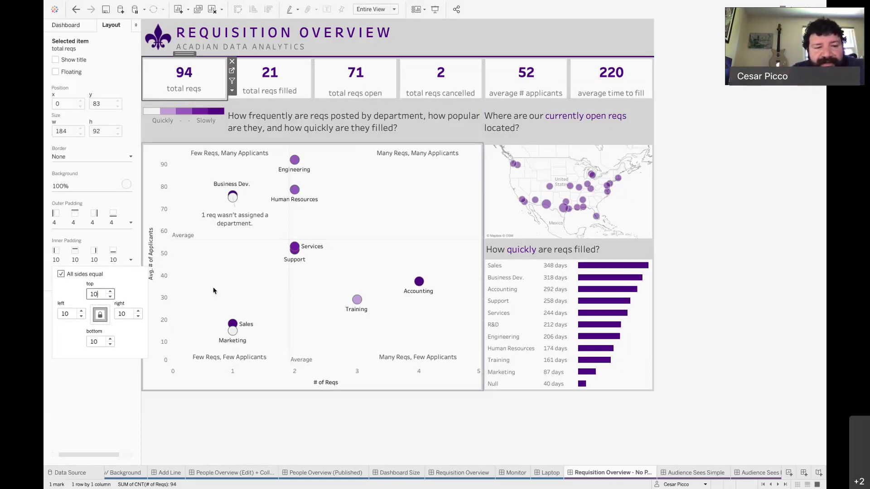
left_click_drag(98, 294, 80, 297)
type("5")
key("Return")
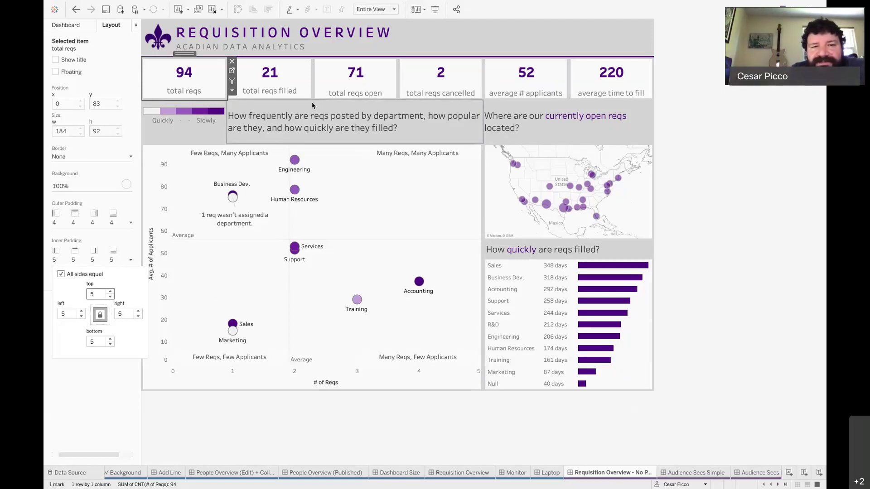
Set the inner padding of the total reqs open tile to 5 on all sides
left_click(299, 95)
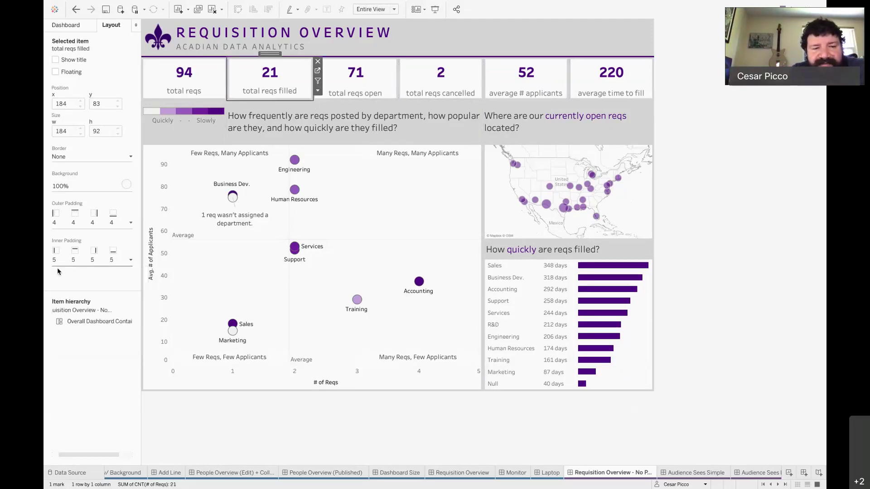
left_click(381, 92)
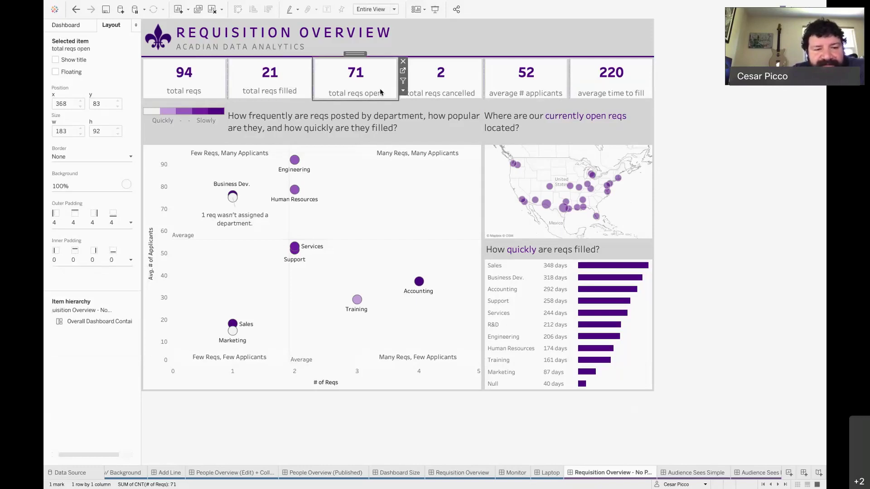
left_click(93, 263)
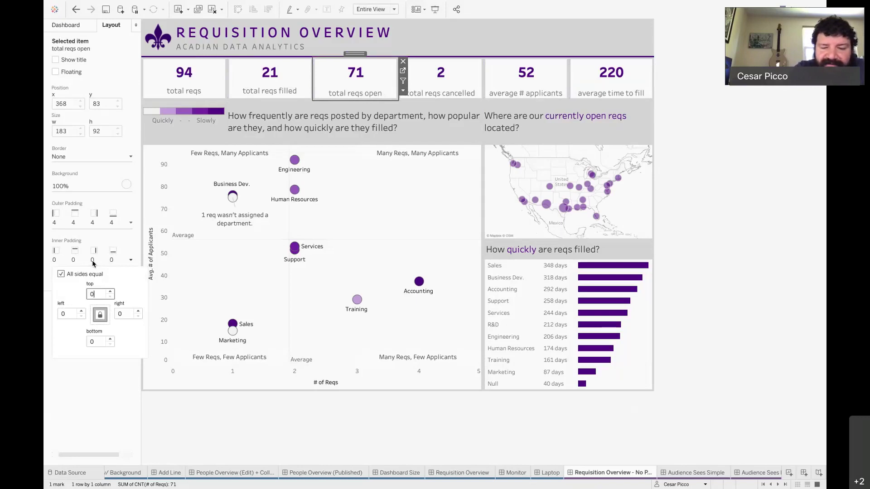
type("5")
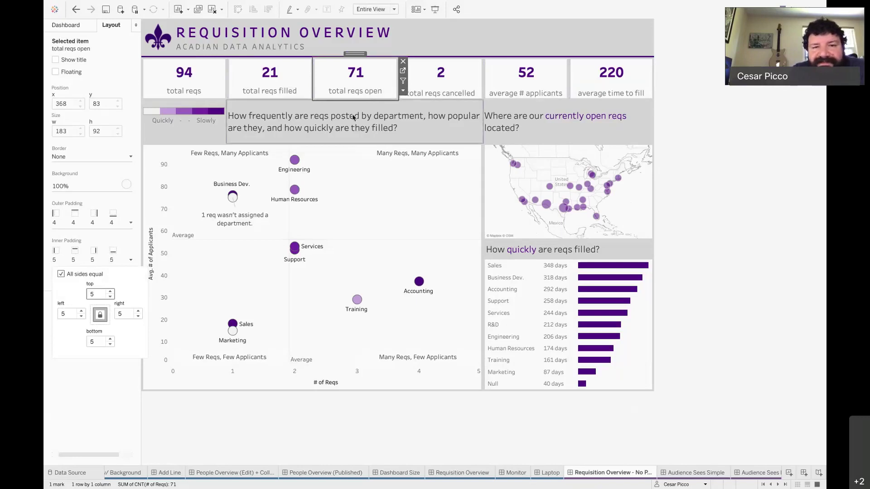
left_click(382, 89)
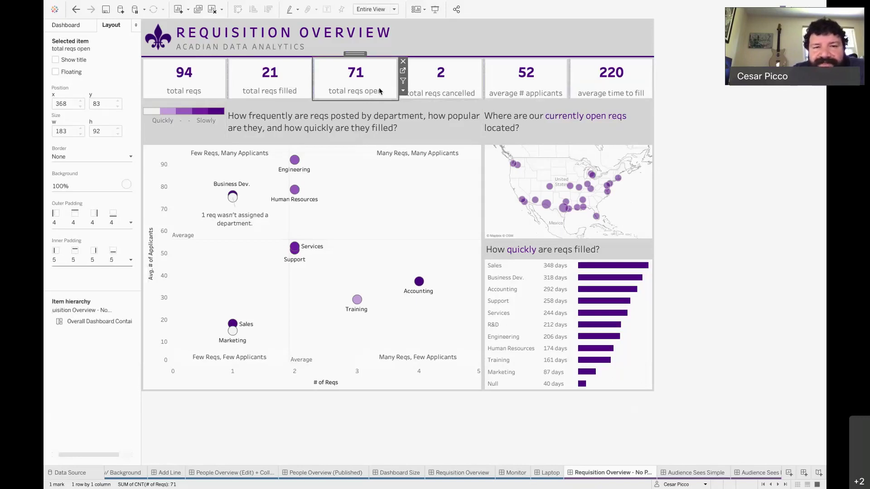
left_click(235, 94)
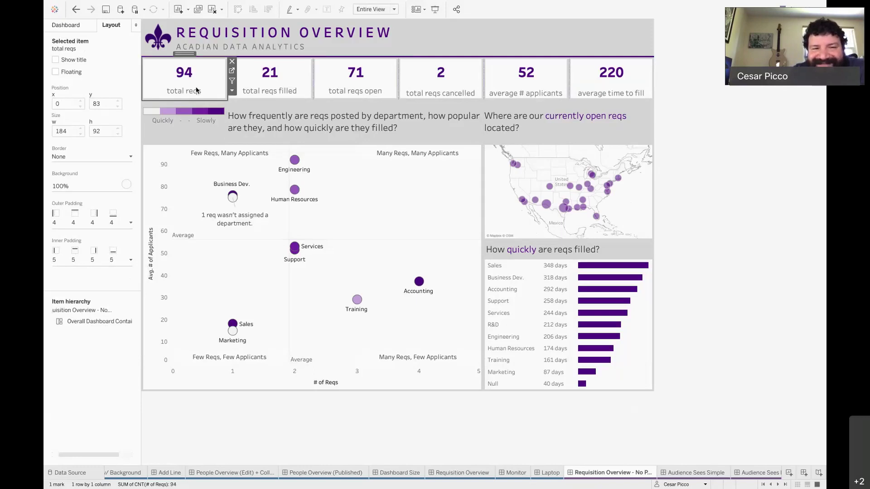
Set the inner padding of the Reqs/Applicants scatter plot to 5 on all sides and open its outer padding settings
left_click(357, 208)
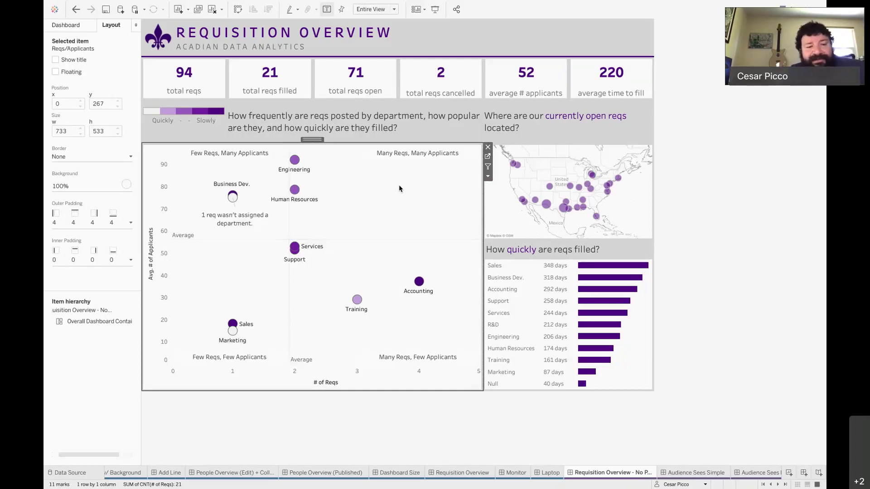
left_click(110, 261)
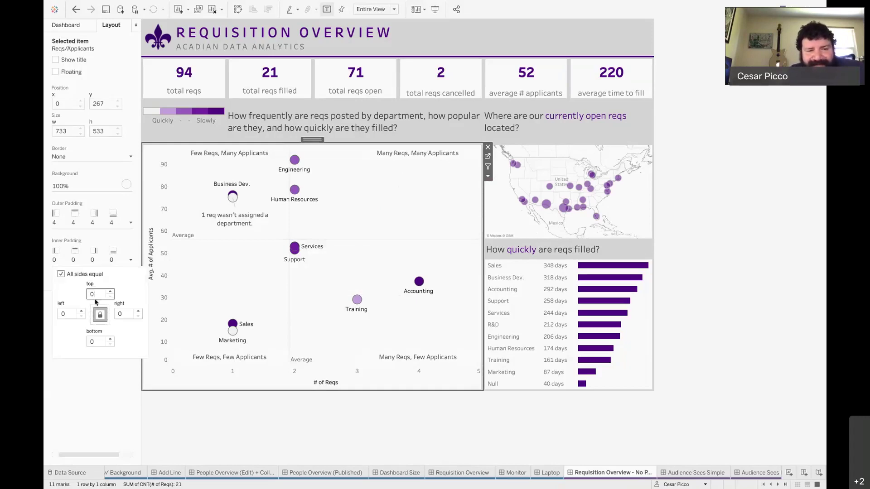
double_click(88, 295)
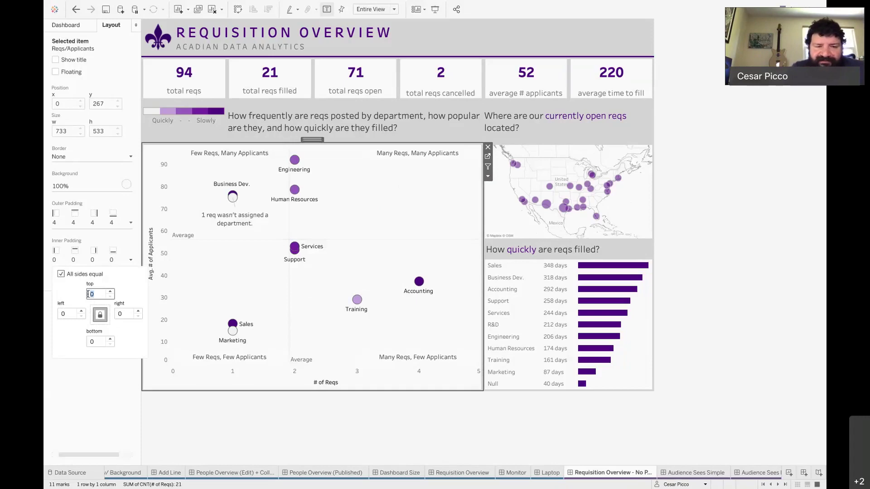
type("5")
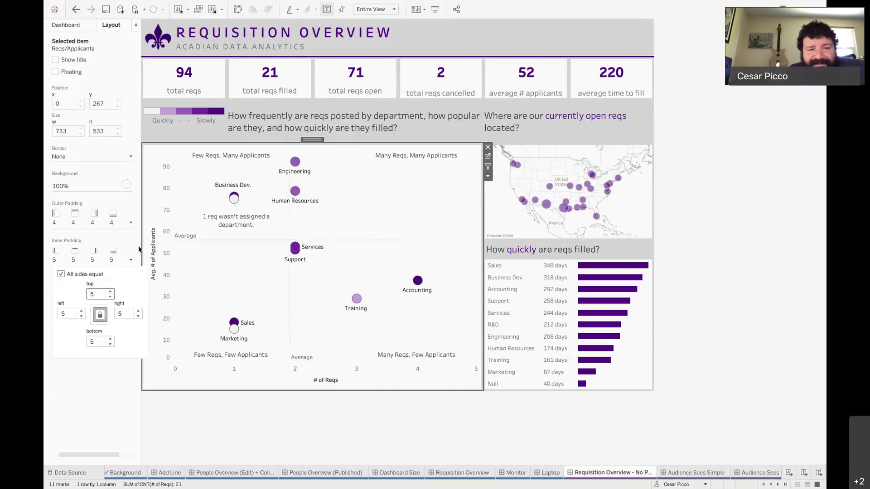
left_click(92, 224)
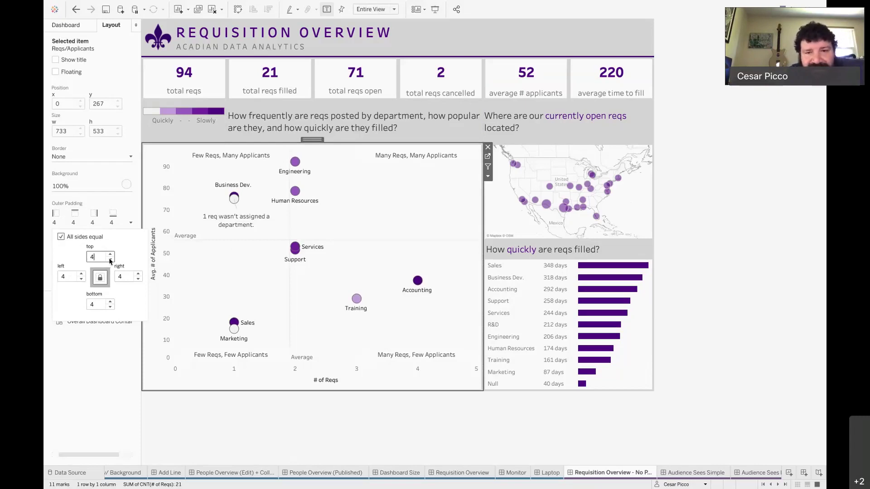
Deselect the scatter plot and switch to the finished Requisition Overview dashboard for comparison
left_click(746, 172)
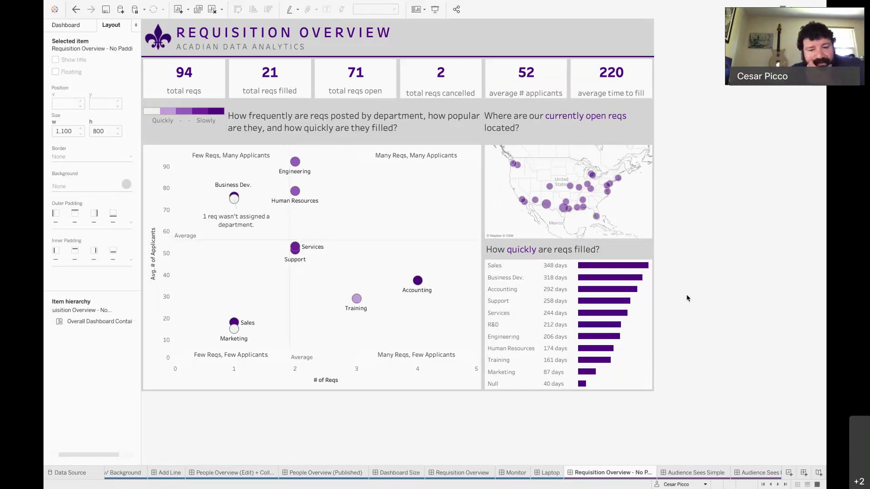
left_click(478, 473)
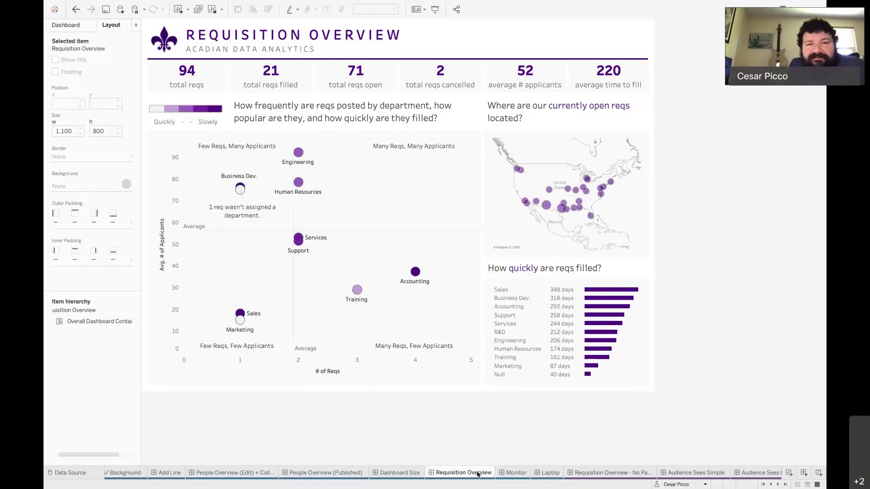